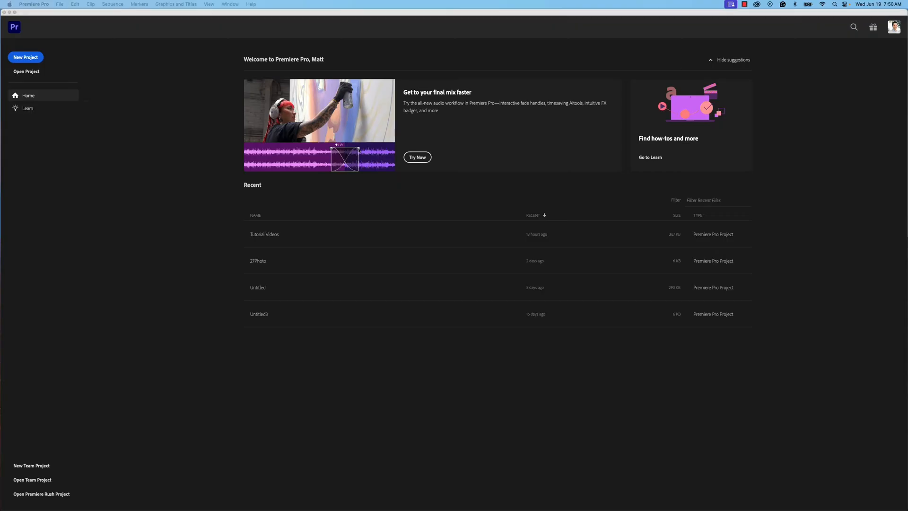
Check the media files in Finder's Skateboarding folder, and start a new Premiere Pro project named Skate.
left_click_drag(185, 74, 311, 106)
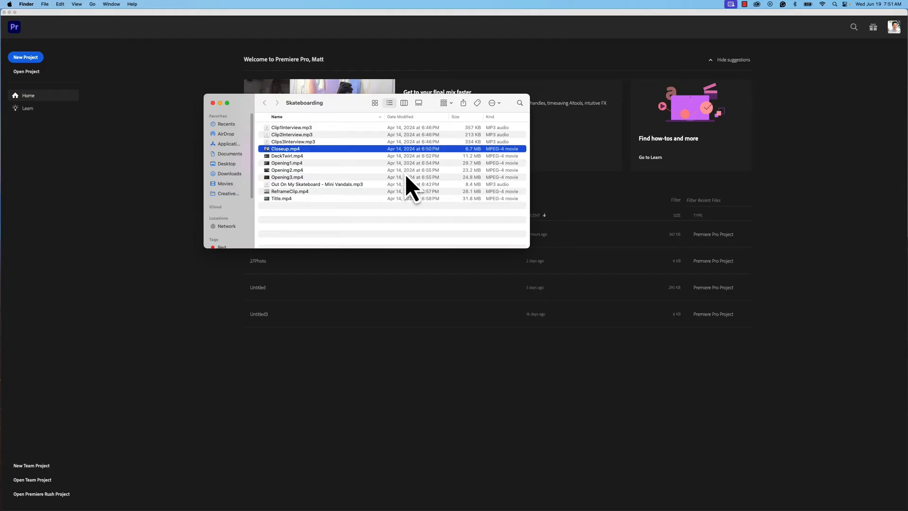
left_click_drag(331, 106, 907, 133)
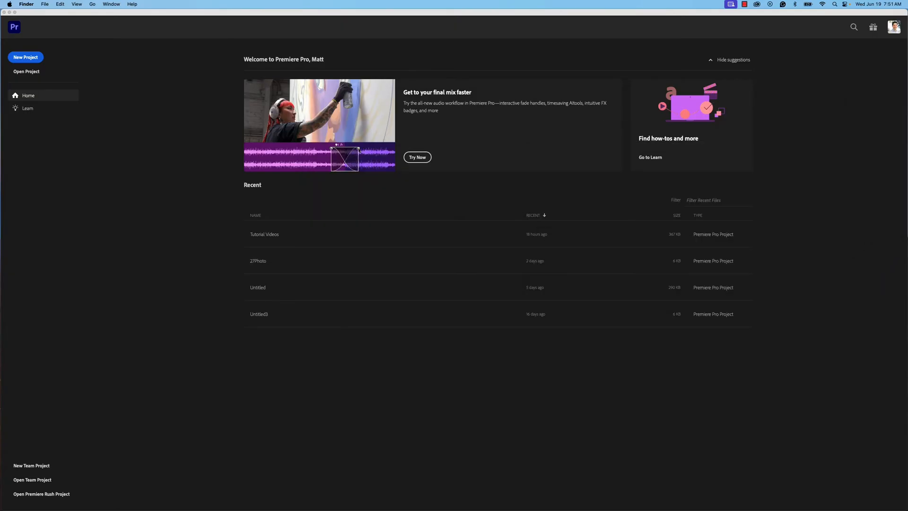
left_click(27, 60)
left_click(25, 59)
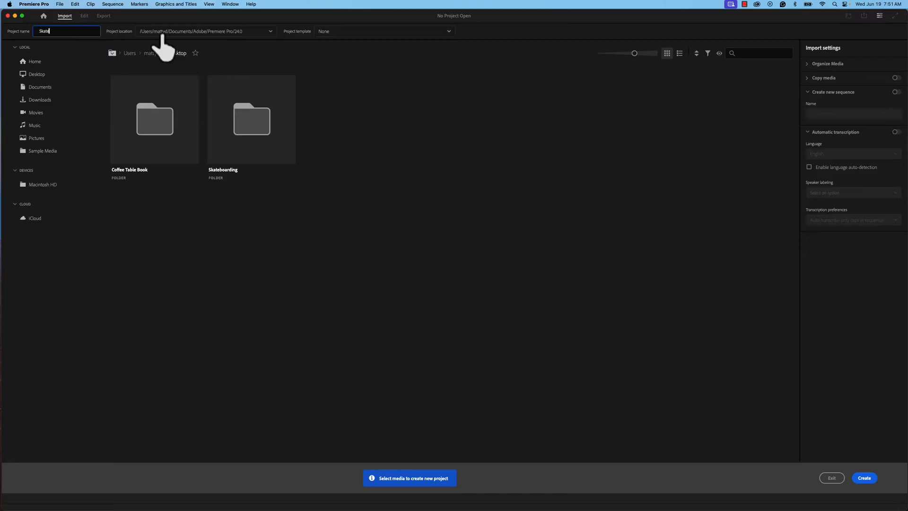
Set the project location to the Skateboarding folder on the Desktop.
left_click(272, 32)
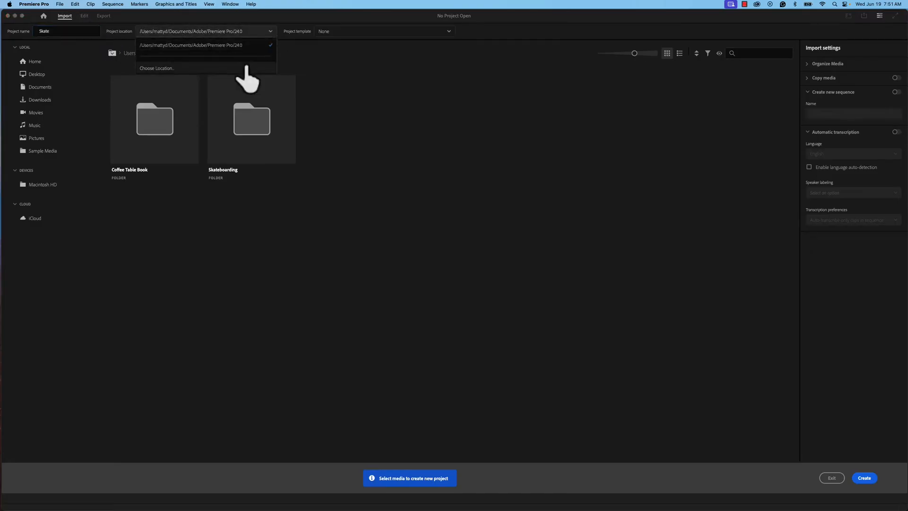
left_click(161, 70)
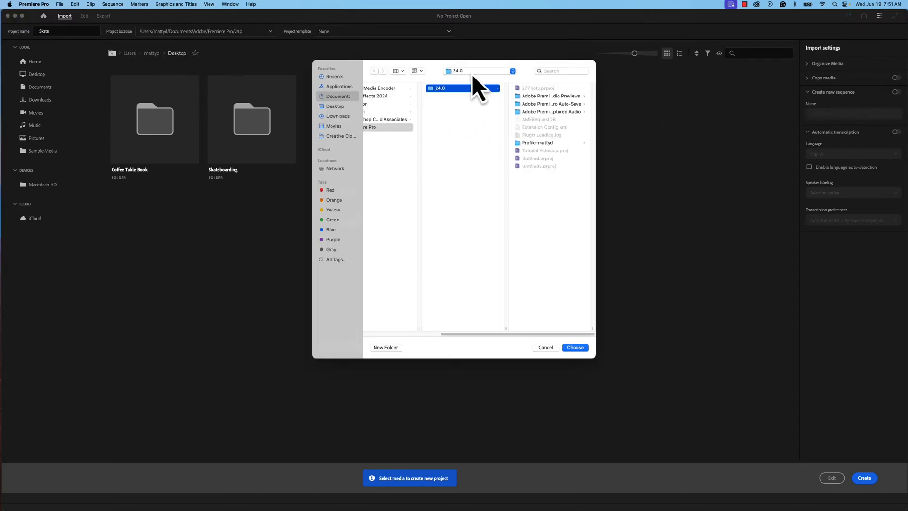
left_click_drag(511, 335, 381, 334)
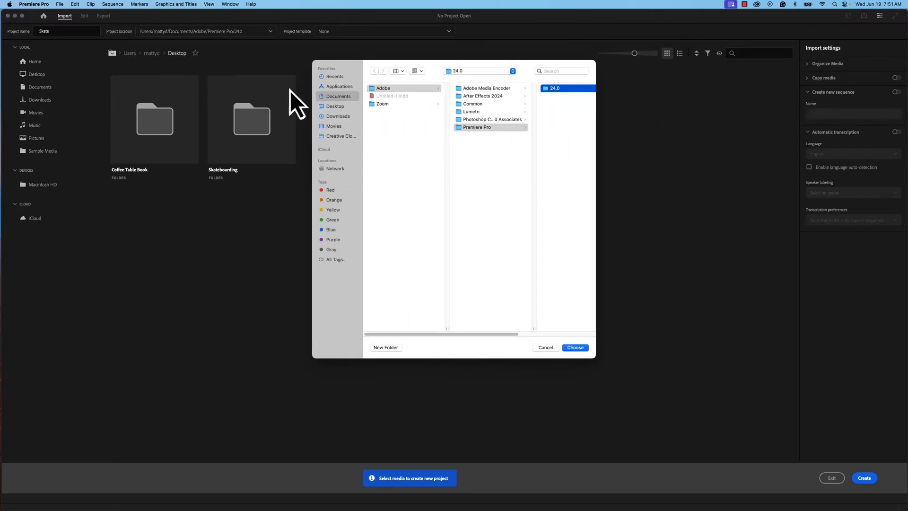
left_click(334, 107)
left_click(406, 96)
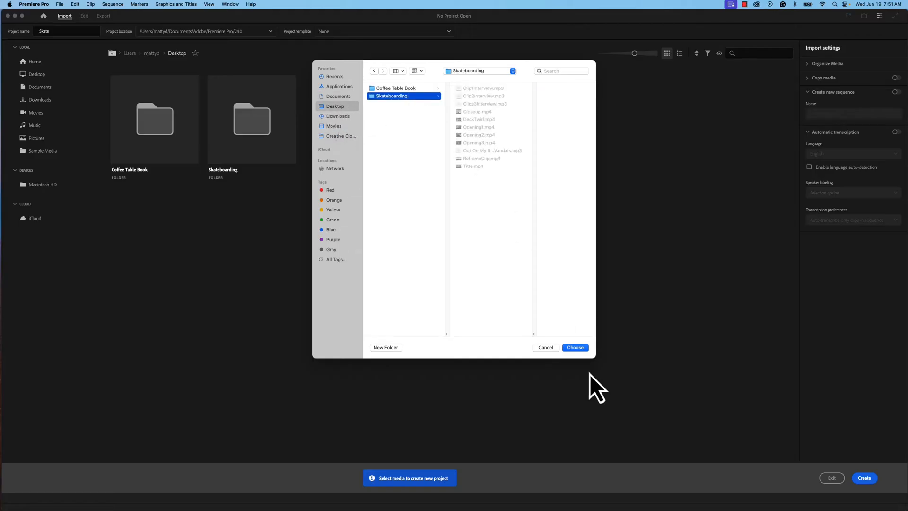
left_click(576, 348)
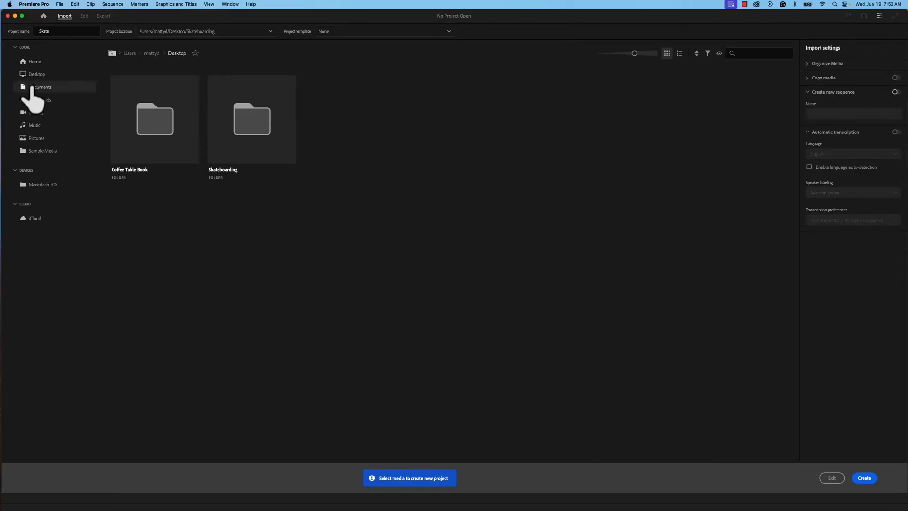
Browse the Skateboarding and home folders, and create the project without selecting any media.
double_click(236, 125)
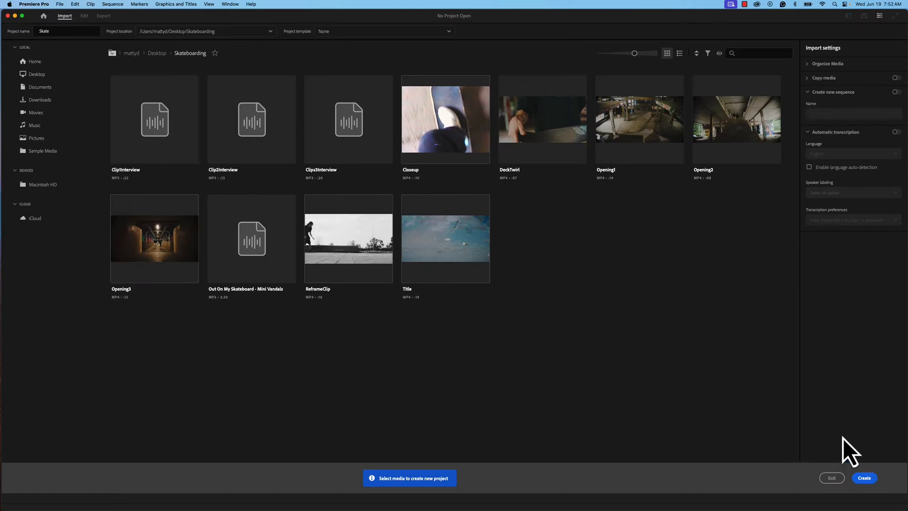
left_click(32, 62)
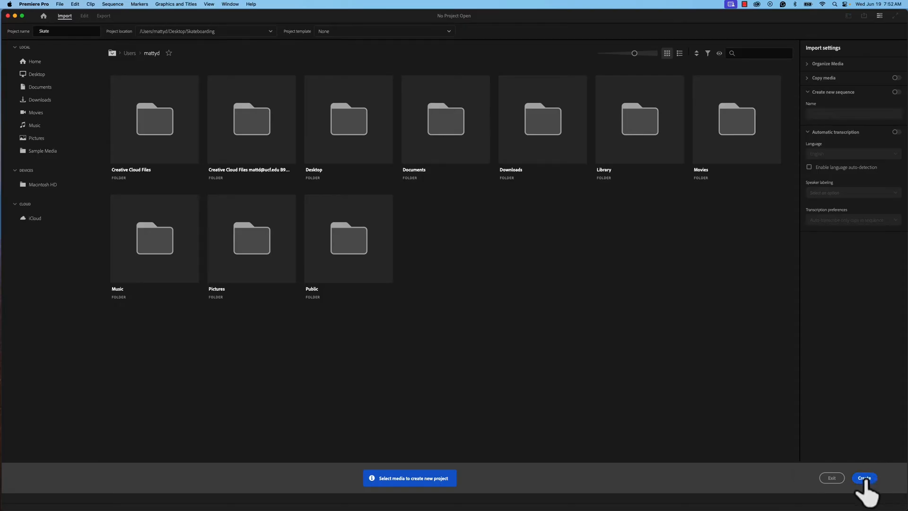
left_click(864, 478)
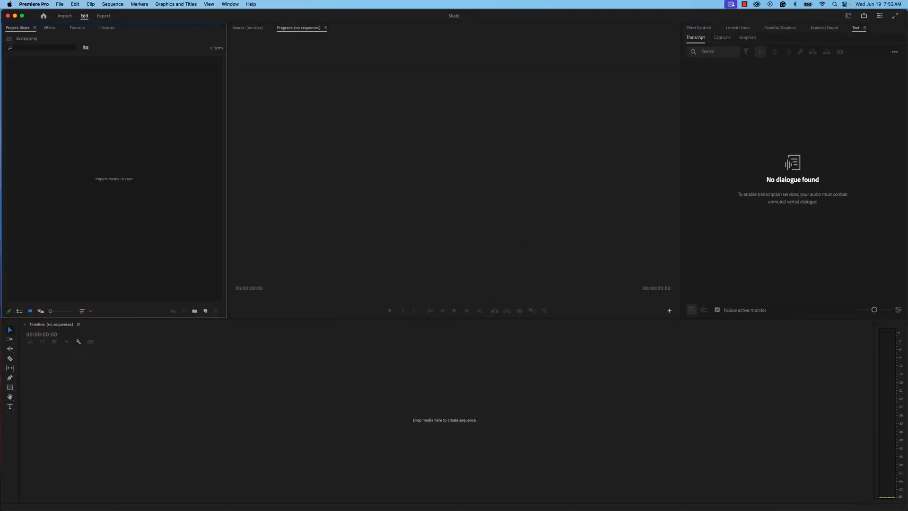
Check the Skateboarding folder in Finder for the saved project file, and return to Premiere Pro.
left_click_drag(907, 176, 592, 91)
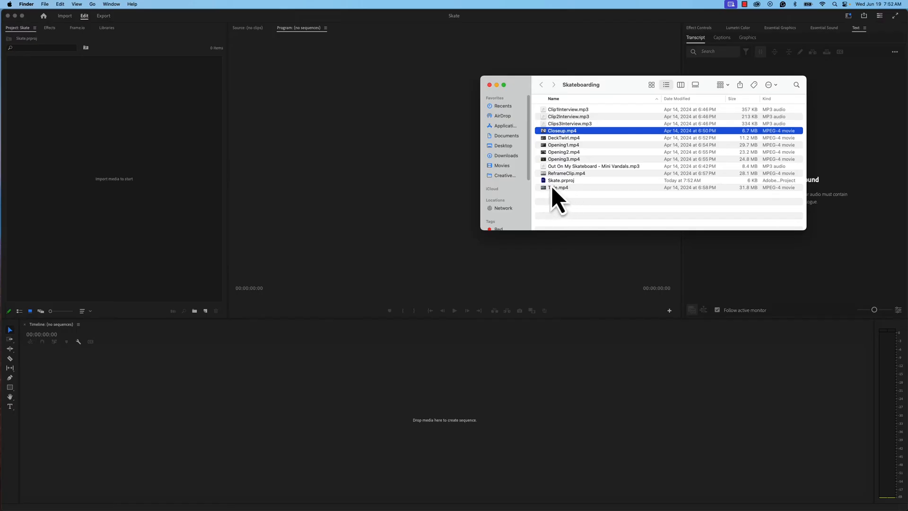
left_click_drag(589, 90, 907, 123)
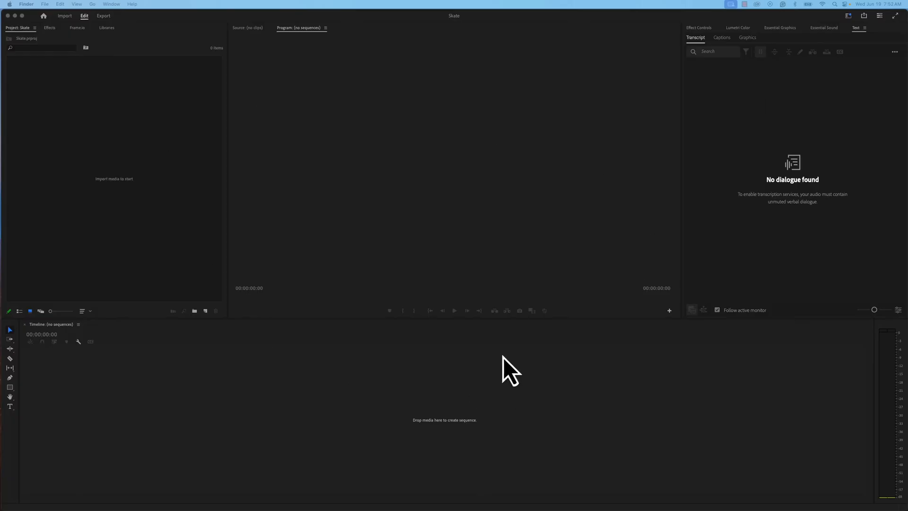
left_click(354, 140)
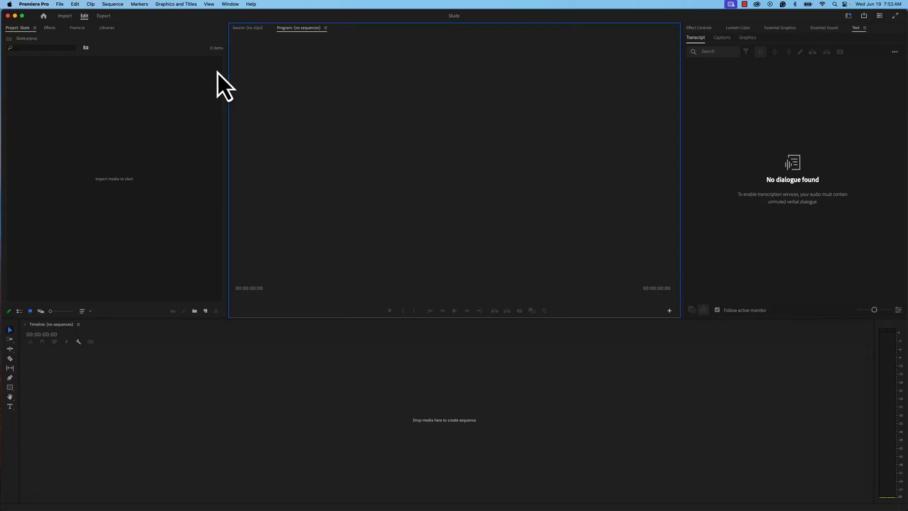
Reset the Essentials workspace to its saved layout.
left_click(230, 4)
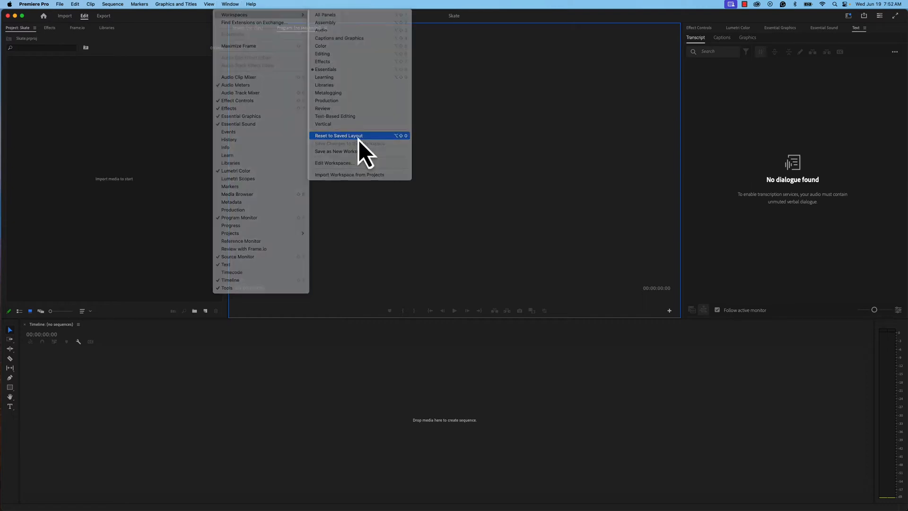
left_click(358, 136)
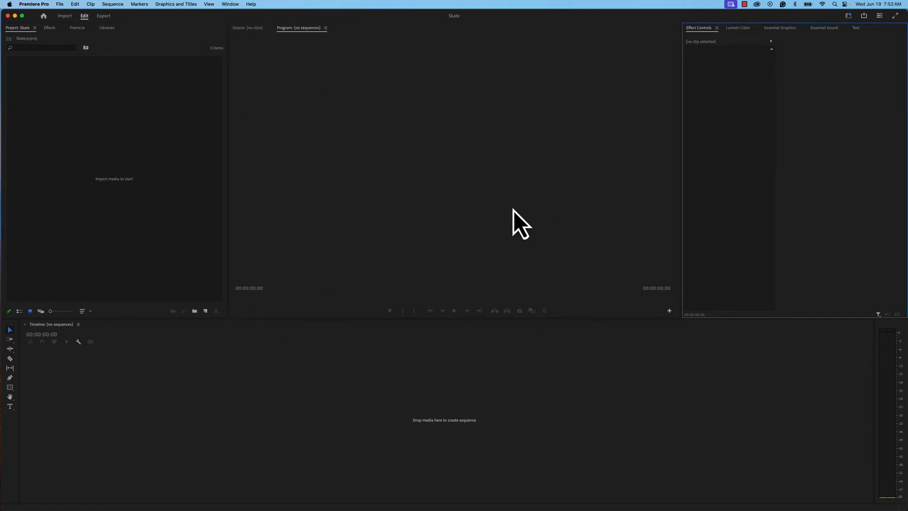
left_click(847, 18)
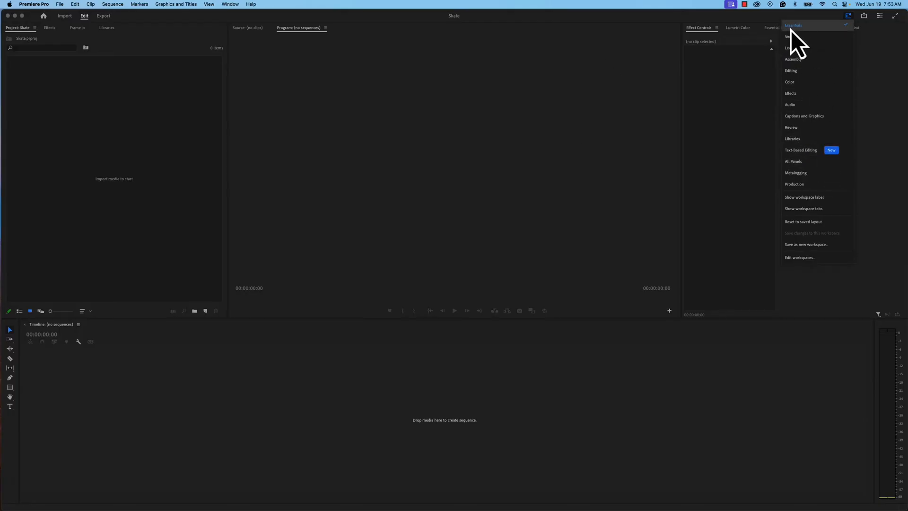
left_click(459, 150)
left_click(114, 105)
left_click(775, 142)
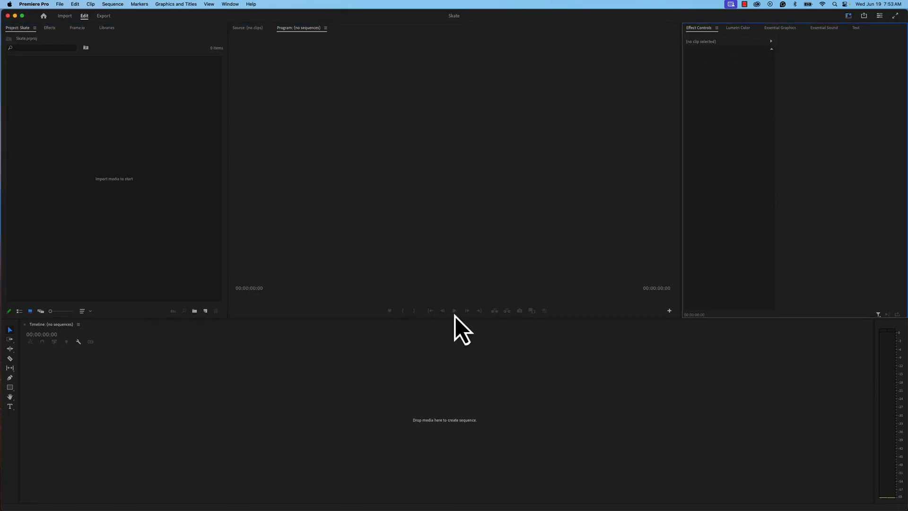
left_click(398, 358)
Create a new bin named Footage in the project.
left_click(108, 182)
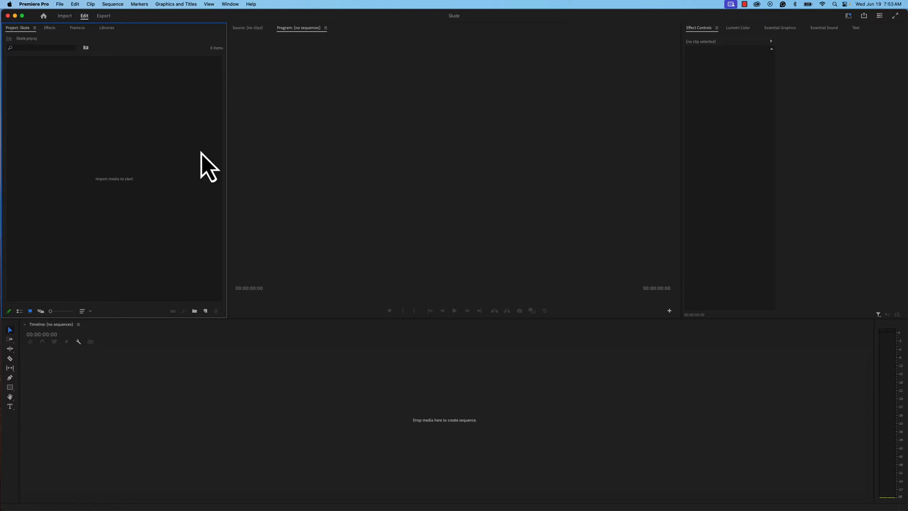
left_click(194, 312)
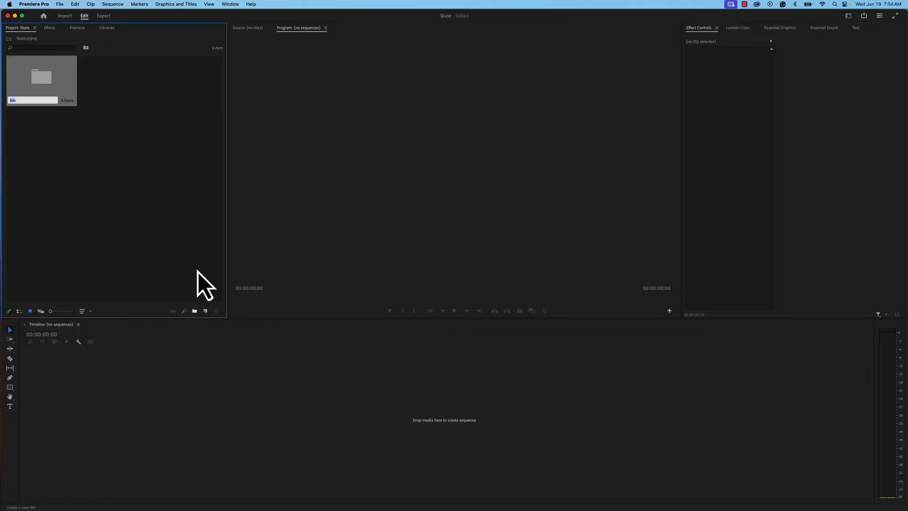
type("Footage")
key("Return")
left_click(180, 198)
Create two more bins in the project, named Music and VoiceOver.
left_click(195, 311)
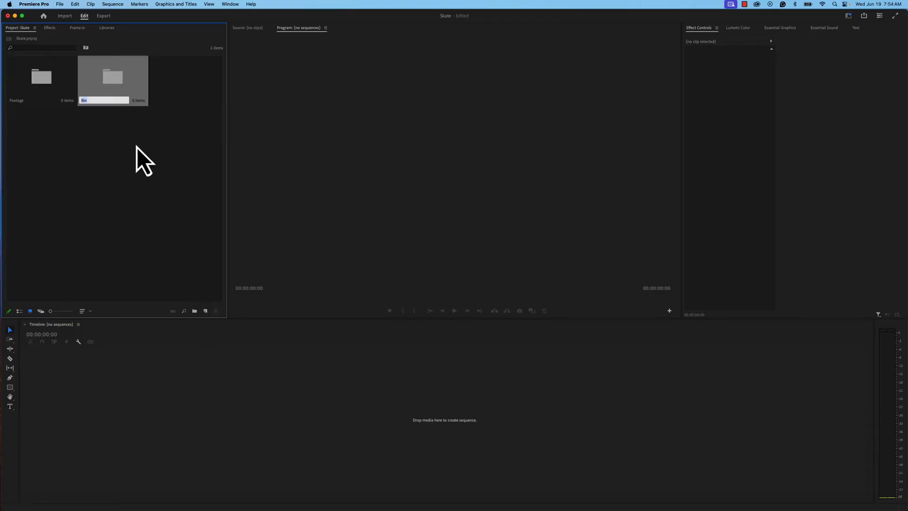
type("Music")
key("Return")
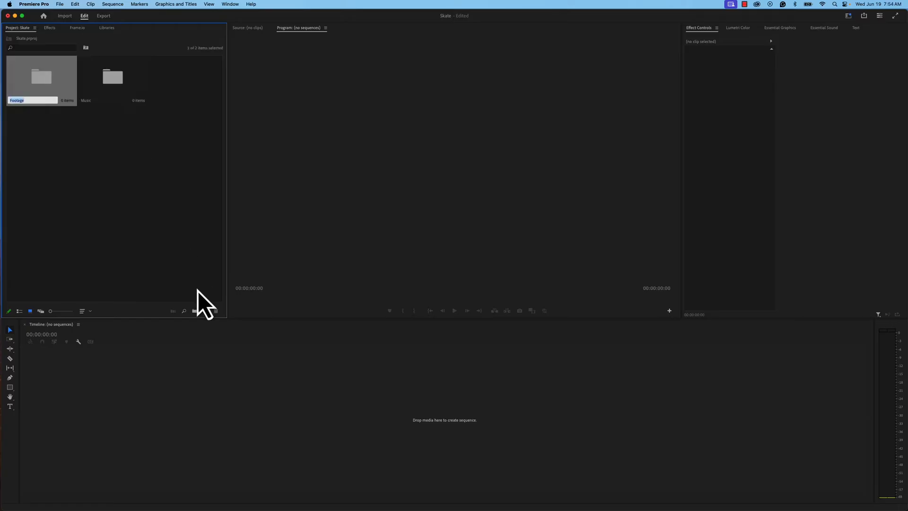
left_click(198, 314)
left_click(199, 313)
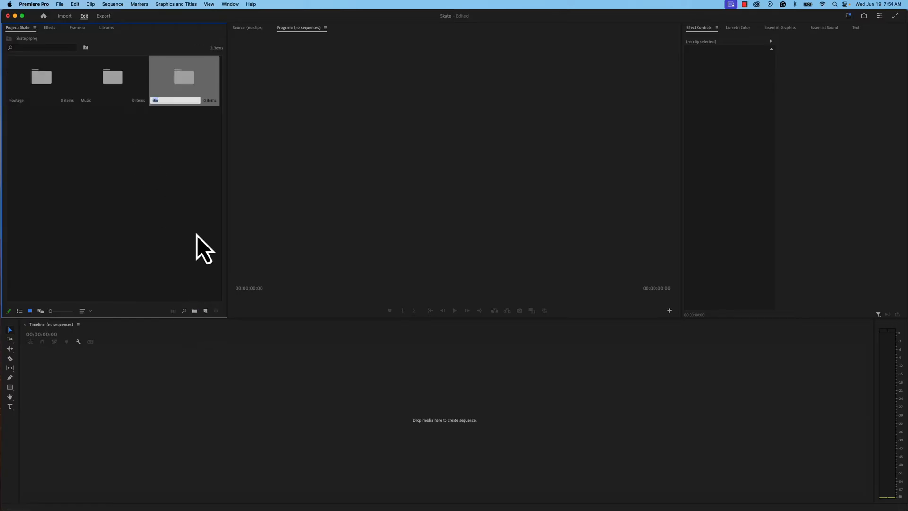
type("VoiceOver")
key("Return")
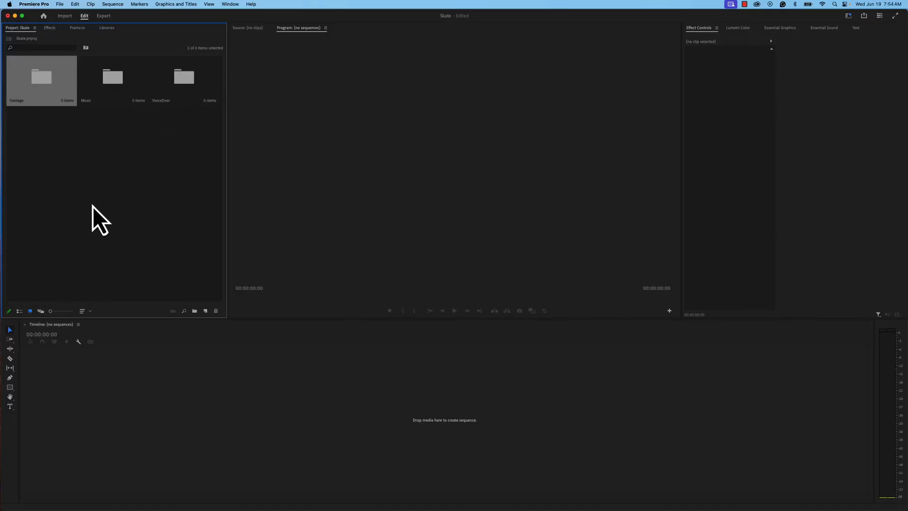
Show the project in list view and import Clip1Interview.mp3, Clip2Interview.mp3 and Clips3Interview.mp3 from Finder's Skateboarding folder into the VoiceOver bin.
left_click(19, 311)
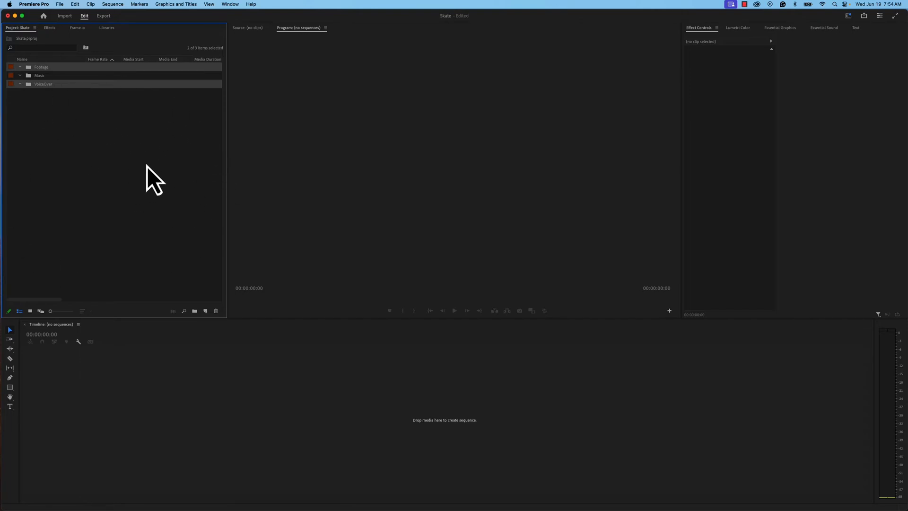
left_click_drag(905, 152, 435, 83)
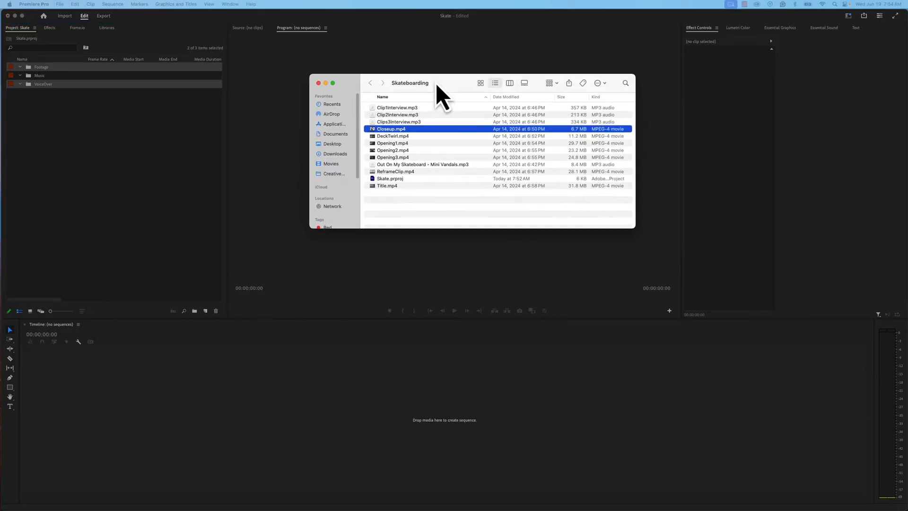
left_click(396, 108)
left_click(398, 122)
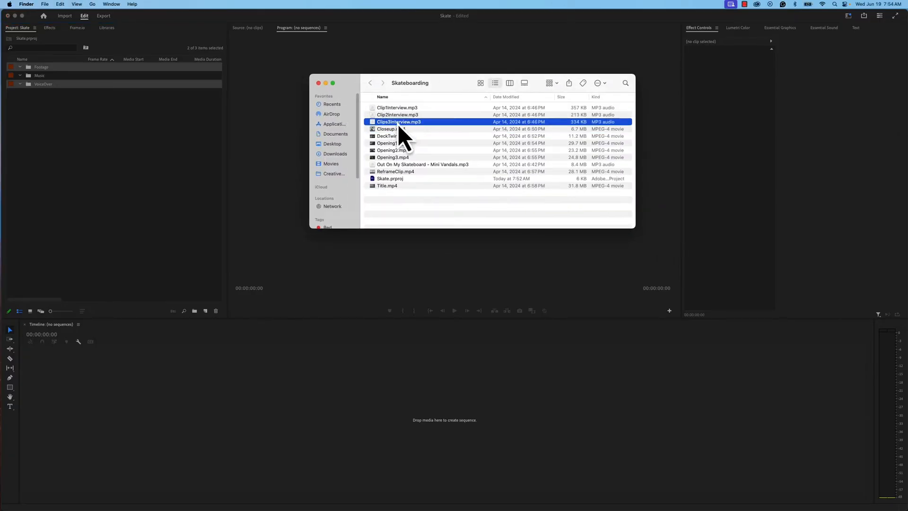
left_click(403, 109, "shift")
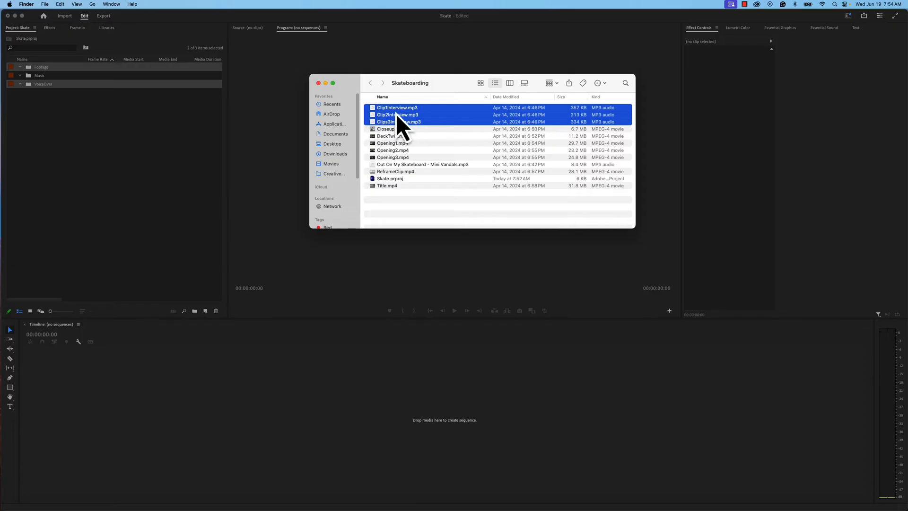
left_click_drag(396, 115, 52, 90)
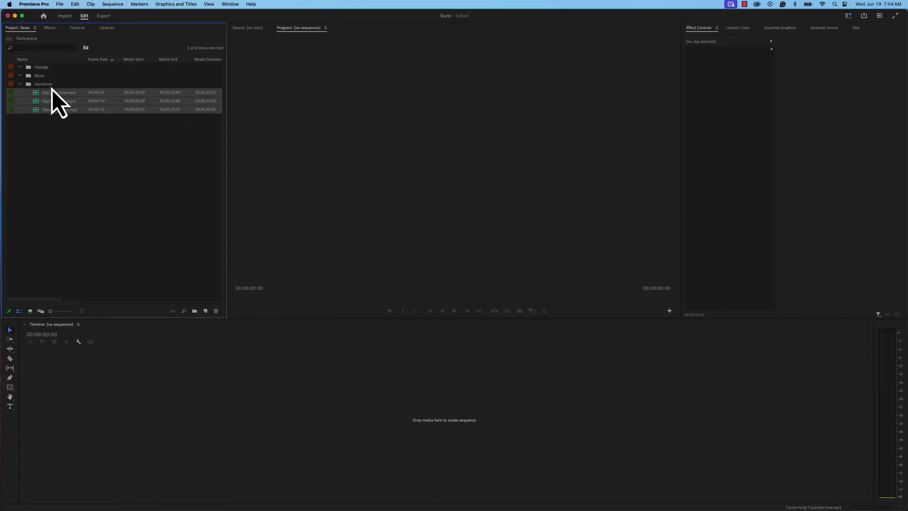
left_click(20, 87)
left_click(20, 87)
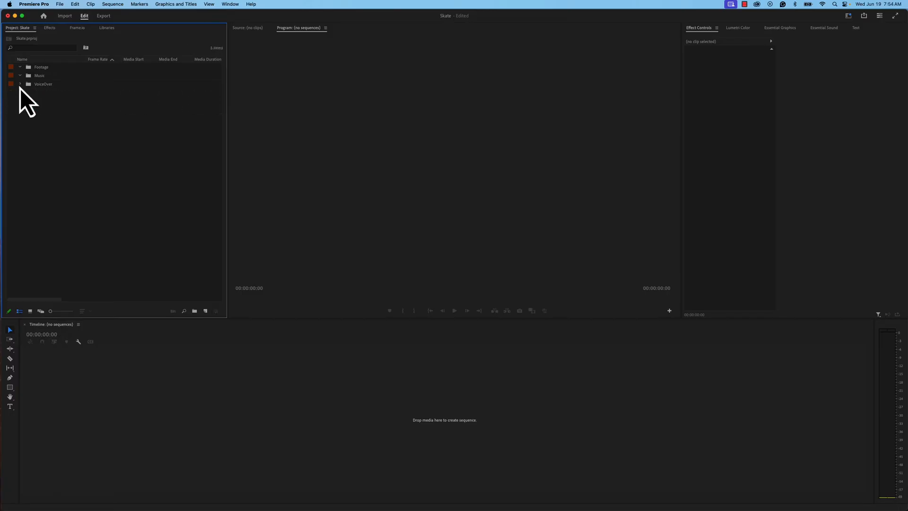
left_click(20, 86)
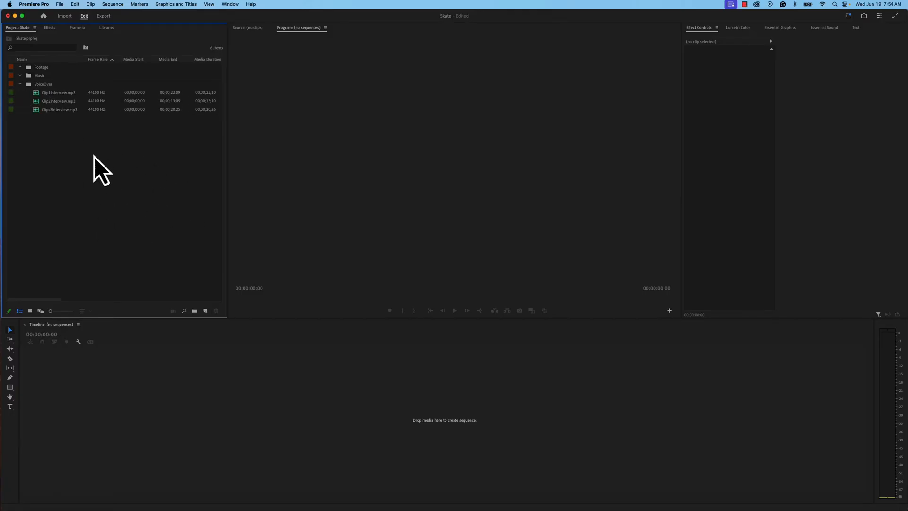
Import Closeup, DeckTwirl, Opening1, Opening2, Opening3, ReframeClip and Title (all .mp4) from the Skateboarding folder and move them into the Footage bin.
double_click(108, 180)
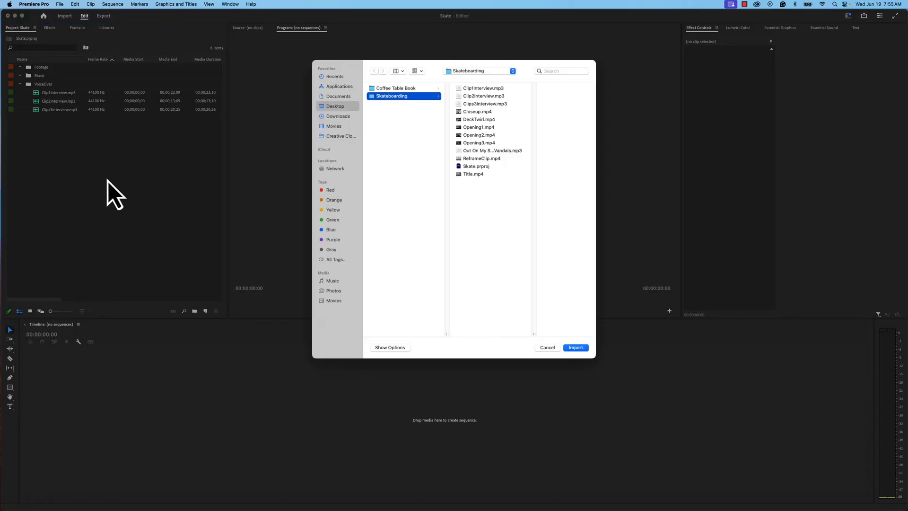
left_click(478, 112)
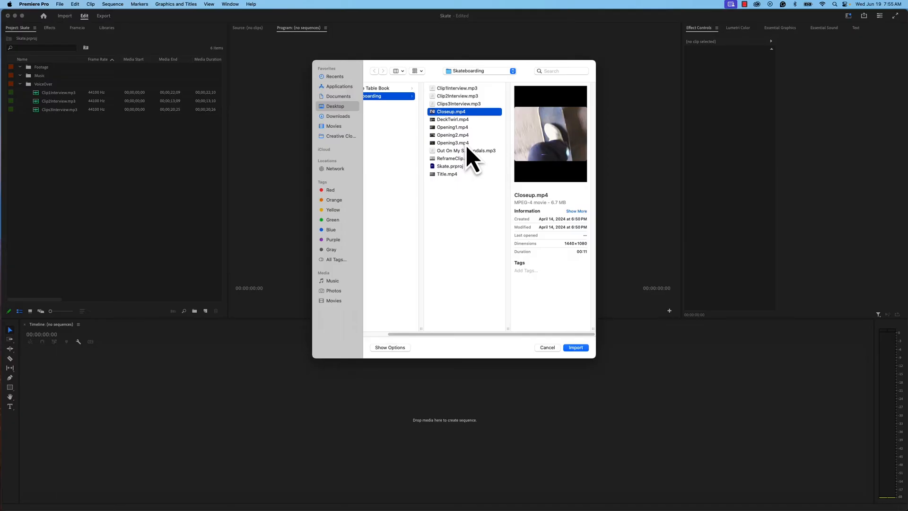
left_click(467, 143)
left_click(463, 115, "shift")
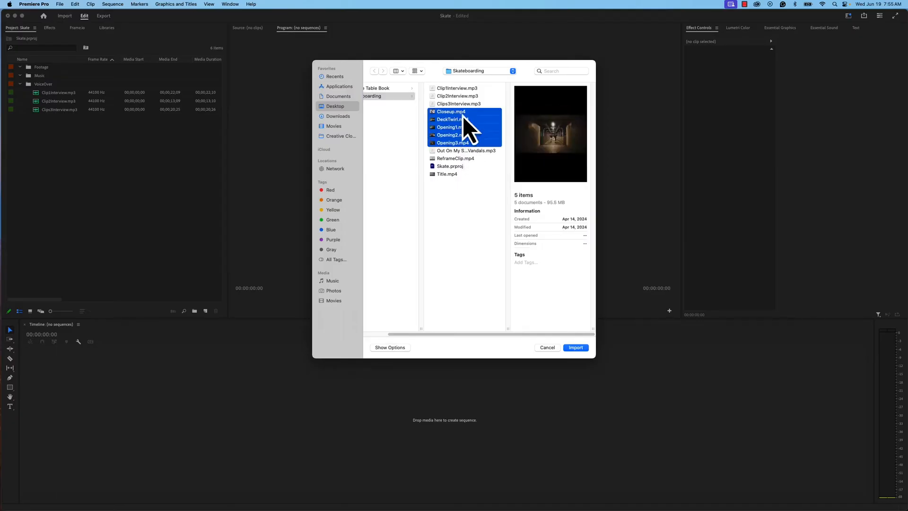
left_click(457, 174, "super")
left_click(456, 159, "super")
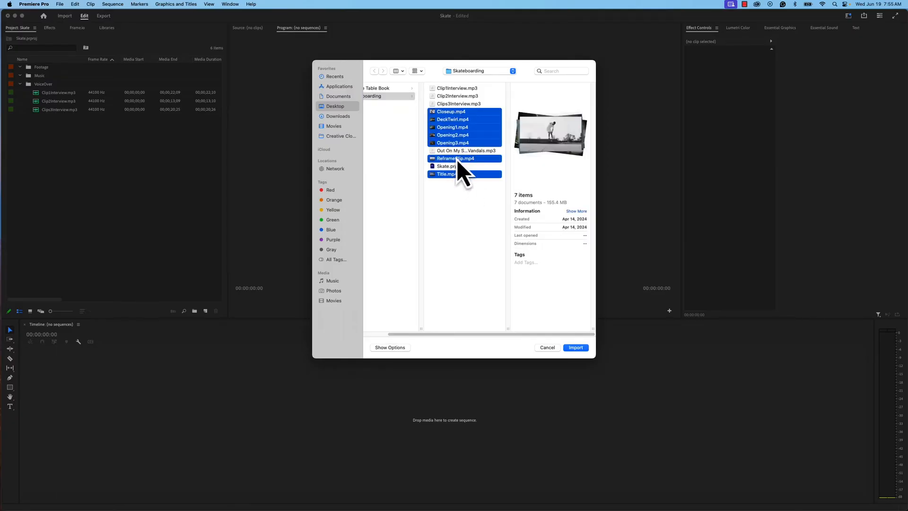
left_click_drag(463, 121, 515, 123)
left_click(575, 348)
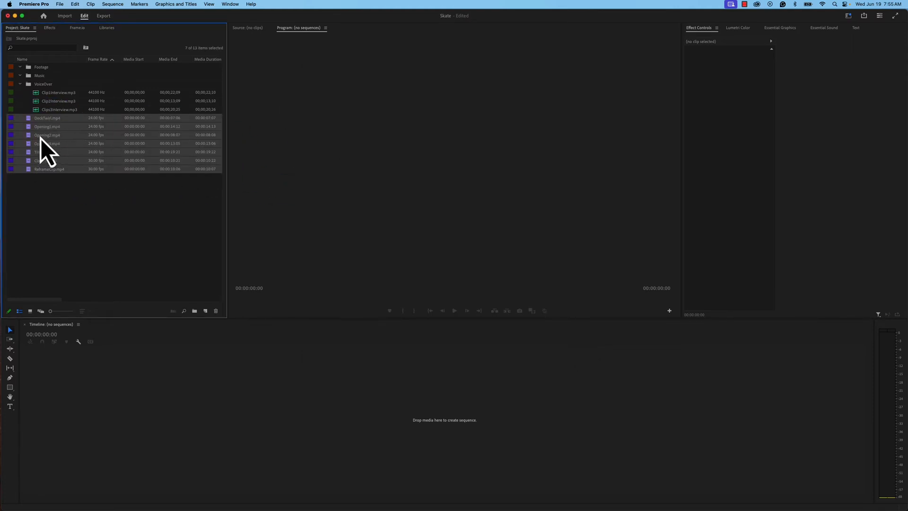
left_click_drag(40, 137, 42, 69)
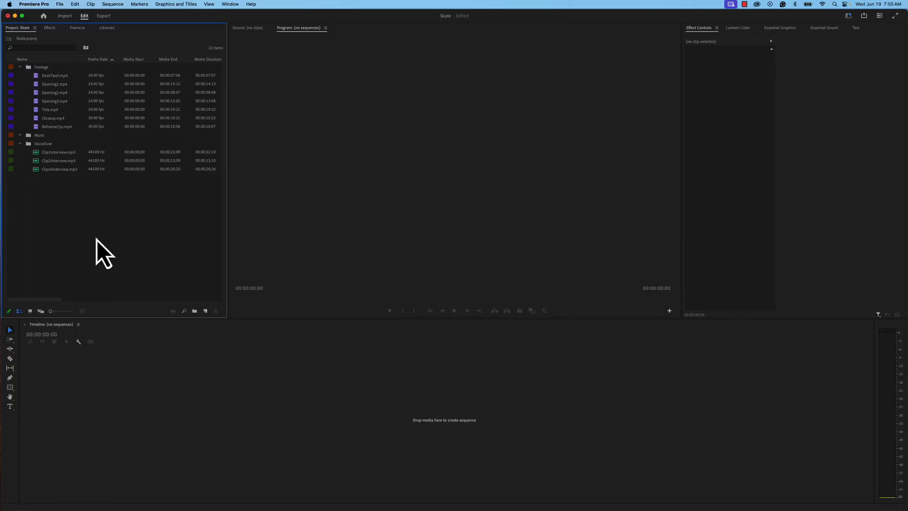
Import the Out On My Skateboard song (.mp3) from the Skateboarding folder and move it into the Music bin.
double_click(127, 254)
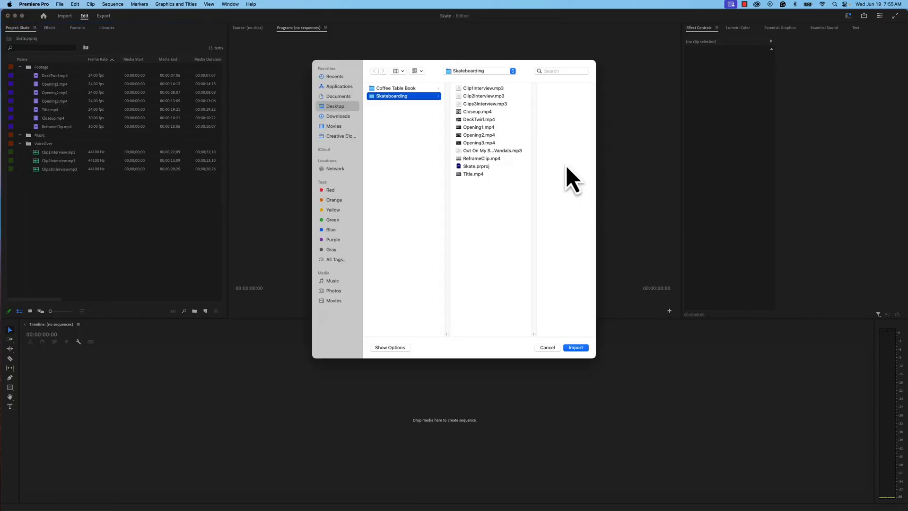
left_click(494, 151)
left_click_drag(497, 157, 59, 137)
left_click(575, 348)
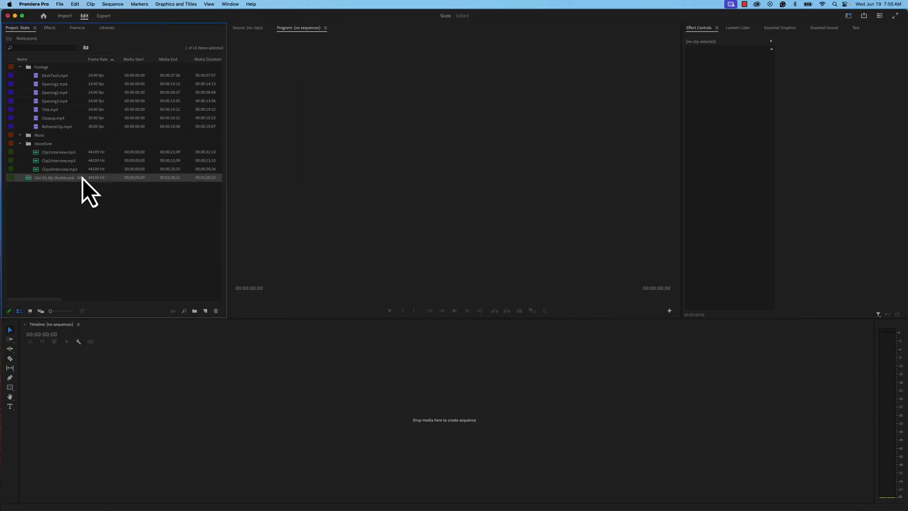
left_click_drag(47, 183, 38, 137)
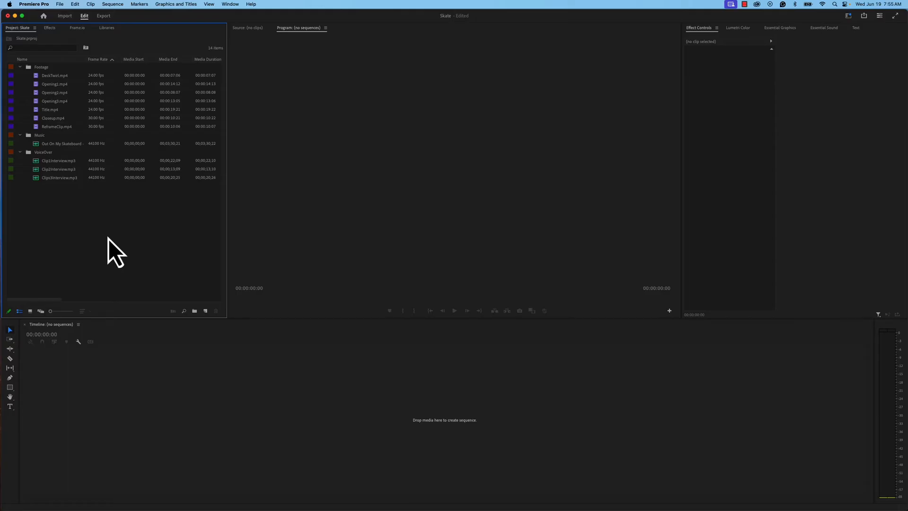
Create a new bin named Sequence at the root level of the project.
left_click(197, 314)
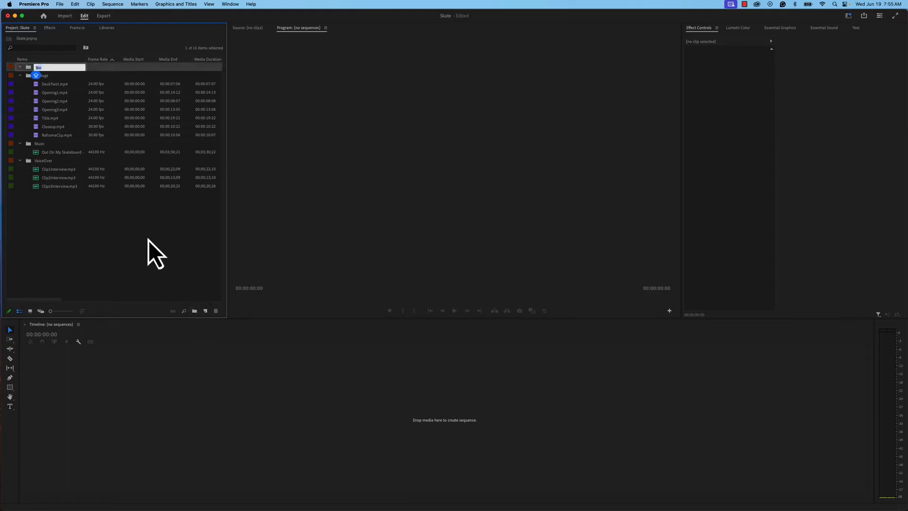
type("Sequence")
key("Tab")
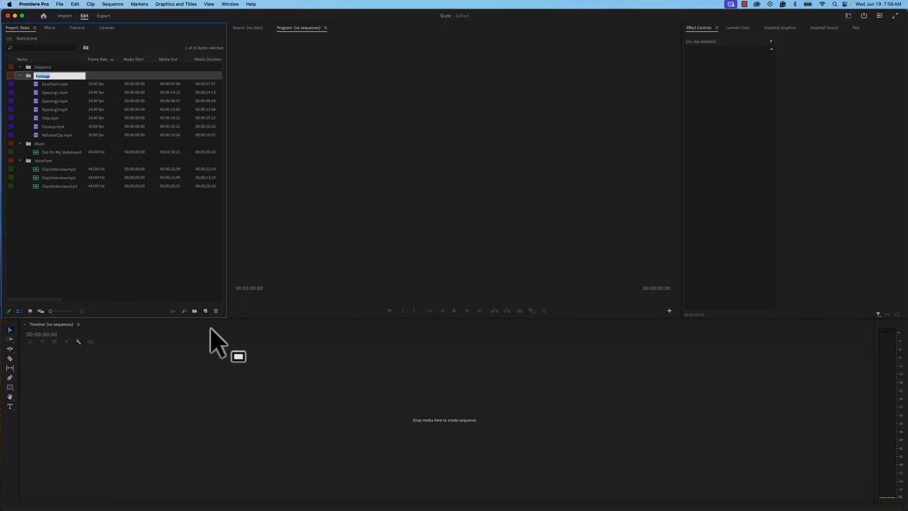
left_click(73, 234)
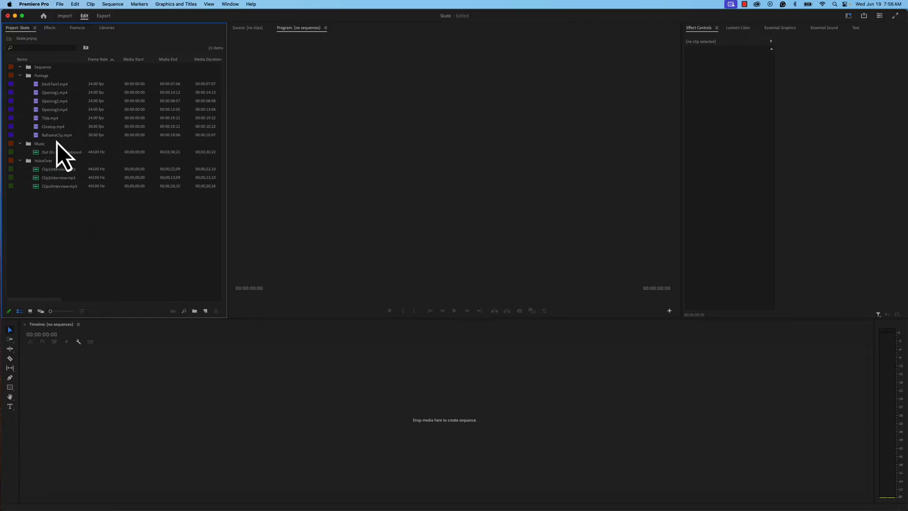
Open Title.mp4 from the Footage bin in the Source monitor and play and scrub through it to about 00:00:07:22.
left_click(45, 121)
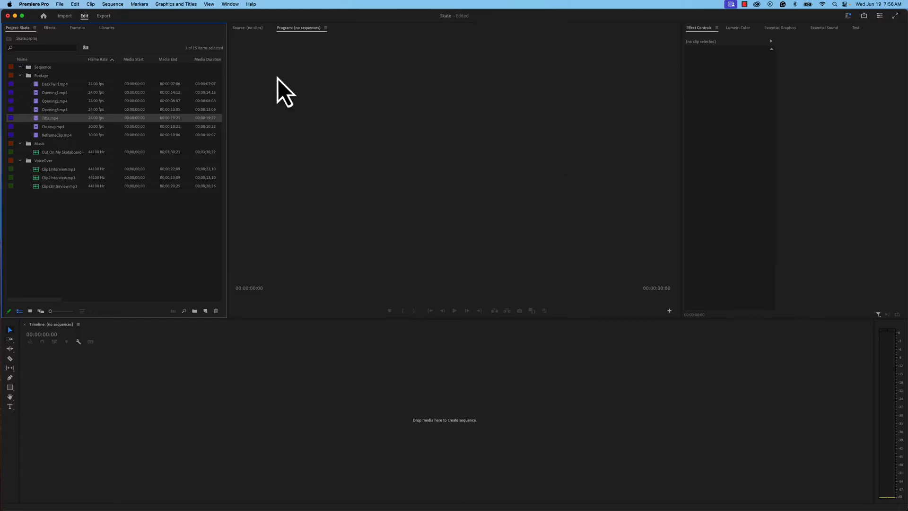
double_click(42, 120)
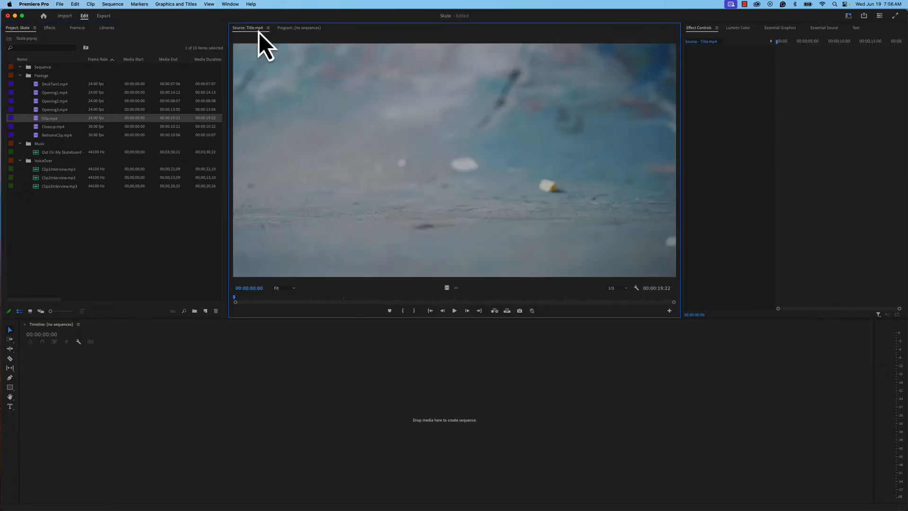
key("space")
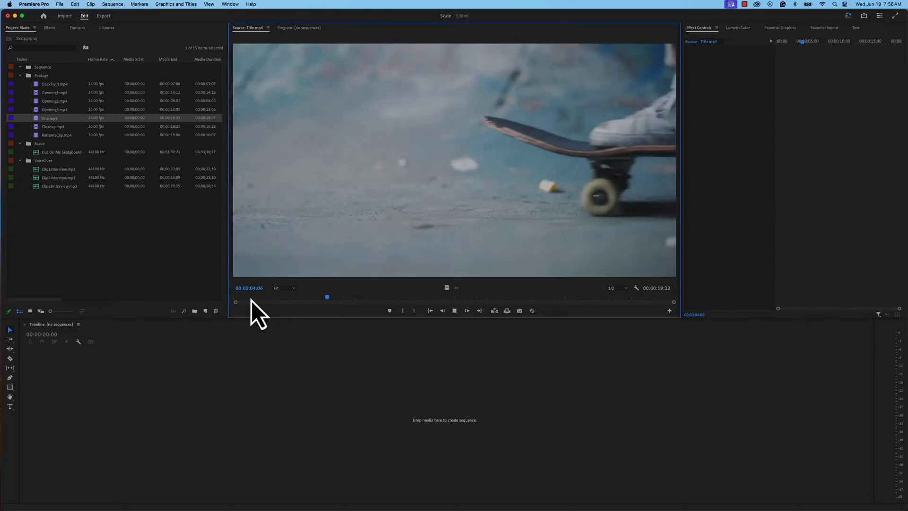
left_click(246, 300)
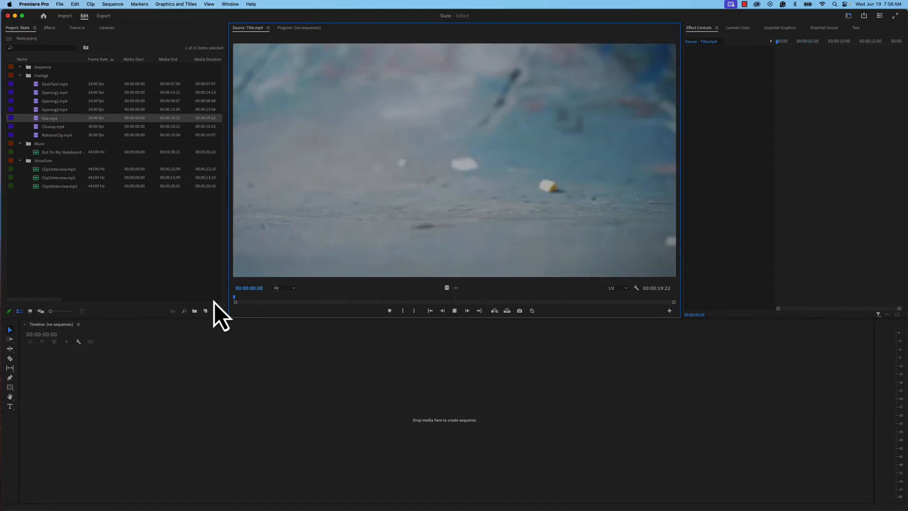
key("space")
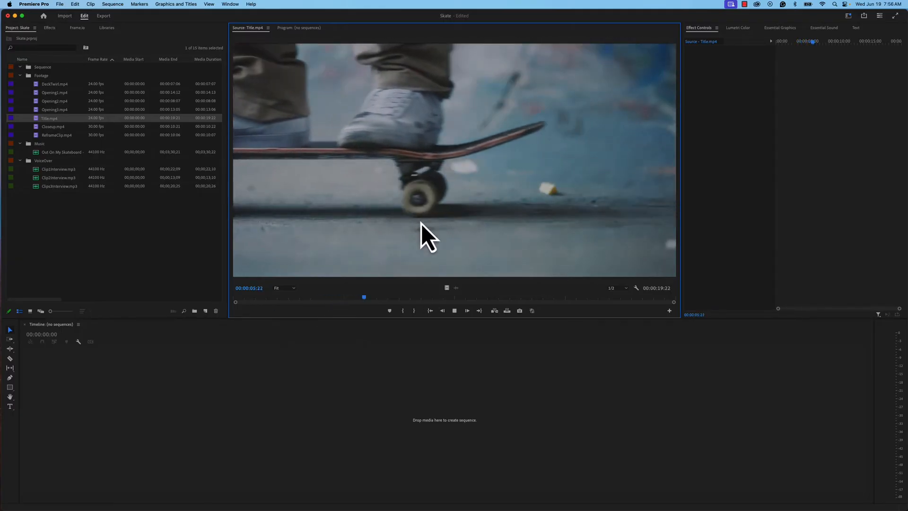
left_click_drag(382, 297, 409, 299)
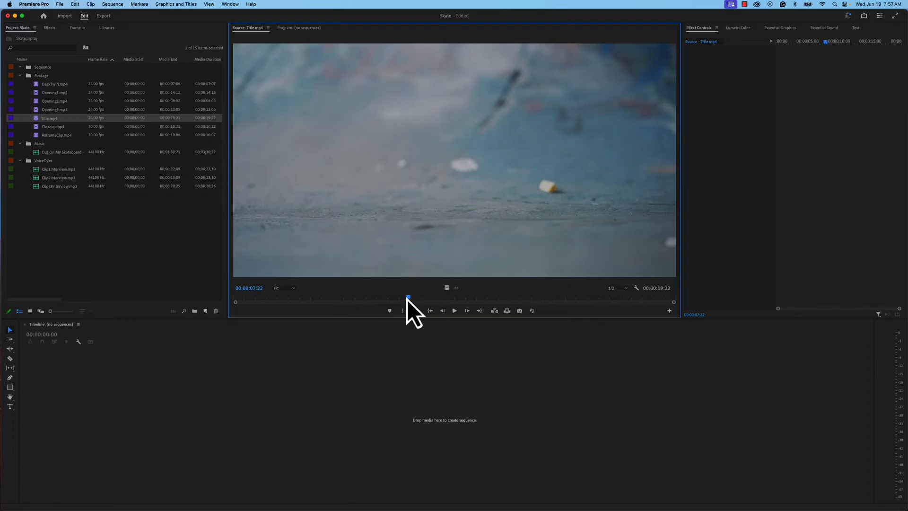
Mark an In point at the start of Title.mp4 and an Out point at 00:00:07:11 in the Source monitor.
left_click_drag(407, 300, 197, 312)
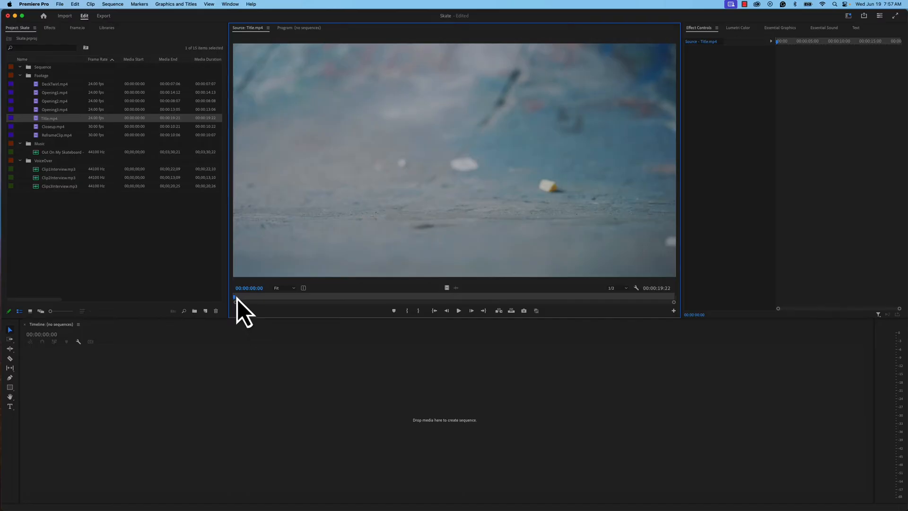
left_click_drag(296, 298, 401, 301)
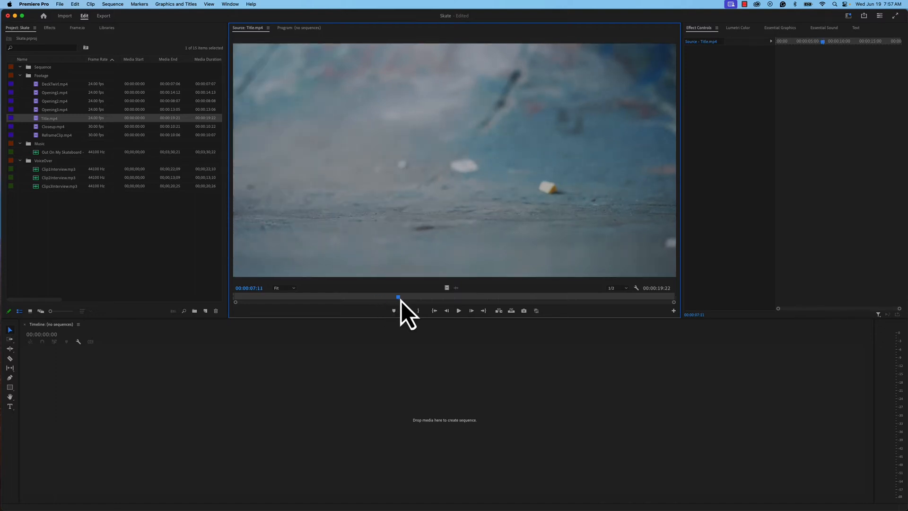
key("o")
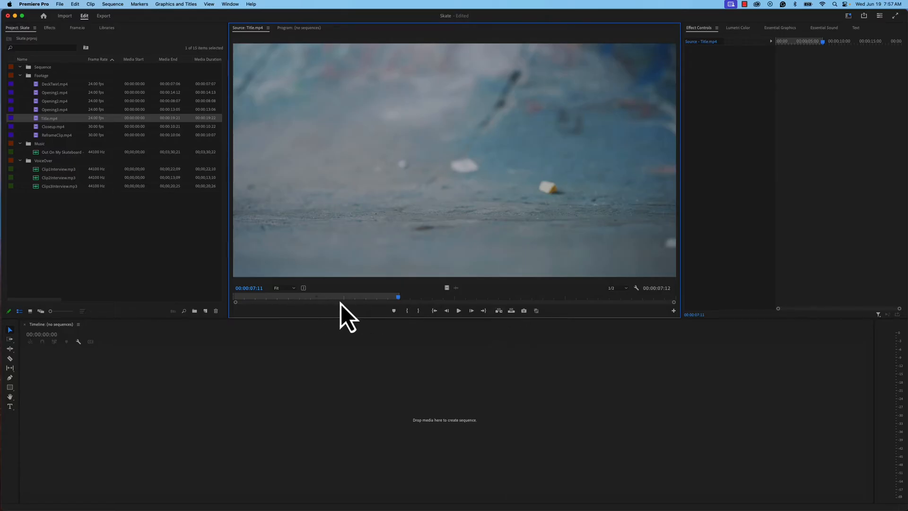
Scrub through the marked range of Title.mp4 and create a new sequence by placing the clip in the empty timeline.
left_click(430, 298)
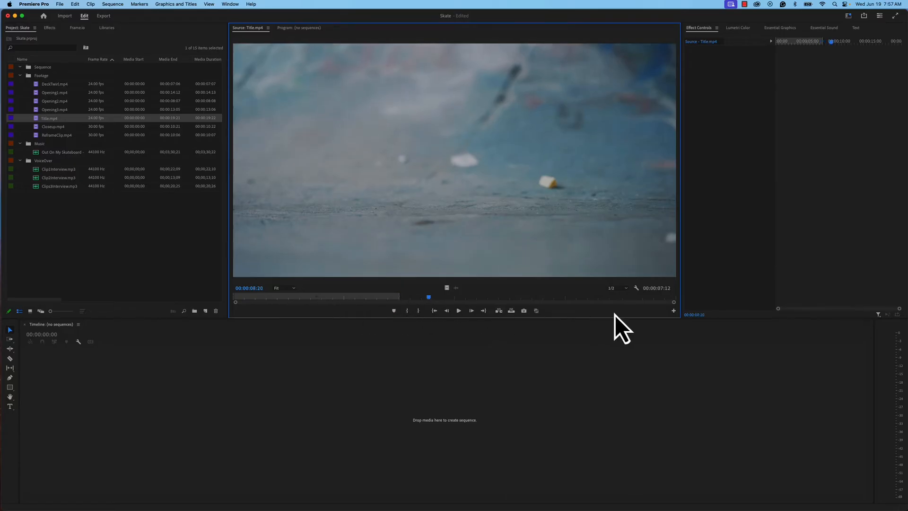
left_click_drag(600, 302, 253, 303)
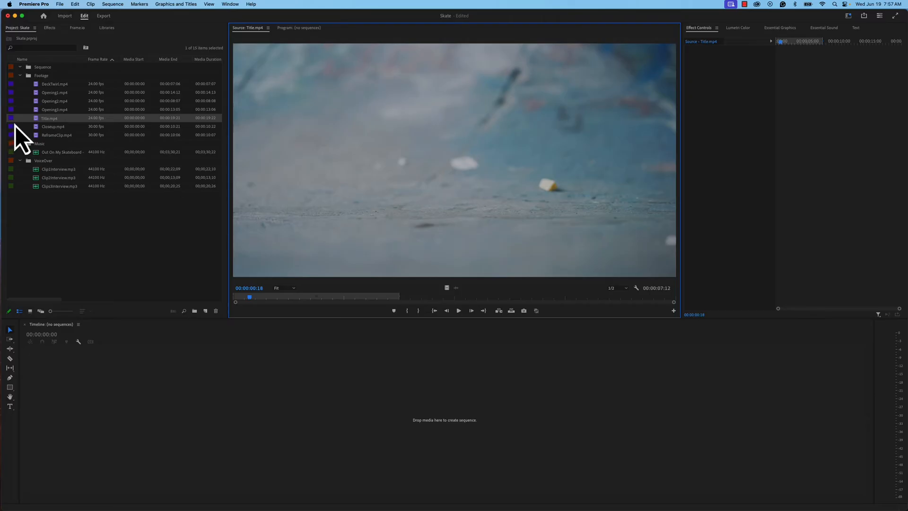
left_click_drag(41, 122, 260, 356)
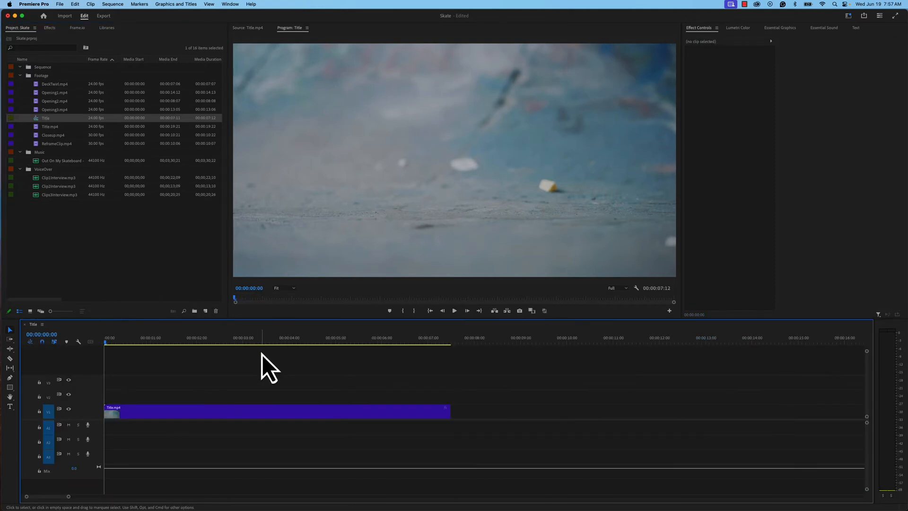
Play the new sequence from its start, select the Title.mp4 clip and scrub back to about 00:00:00:21.
mouse_move(109, 341)
left_mouse_down()
mouse_move(426, 347)
mouse_move(108, 343)
left_mouse_up()
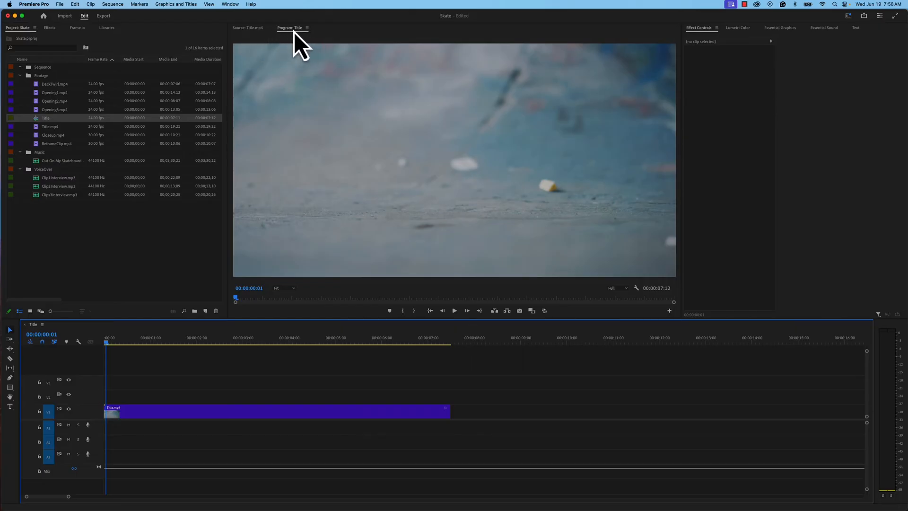
key("space")
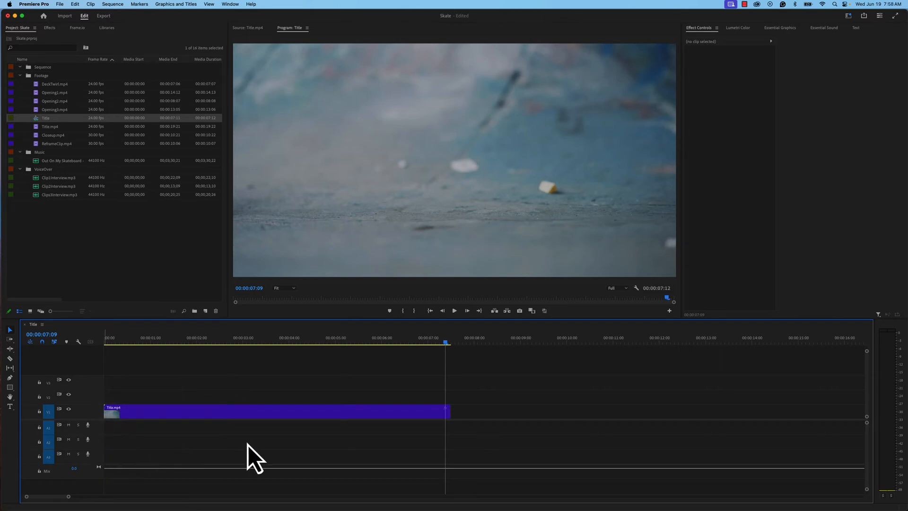
left_click(128, 416)
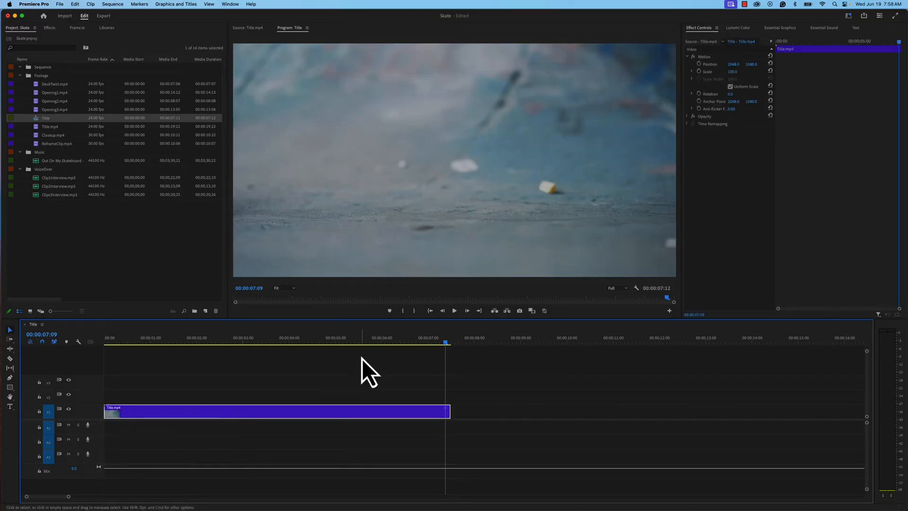
left_click_drag(389, 347, 142, 388)
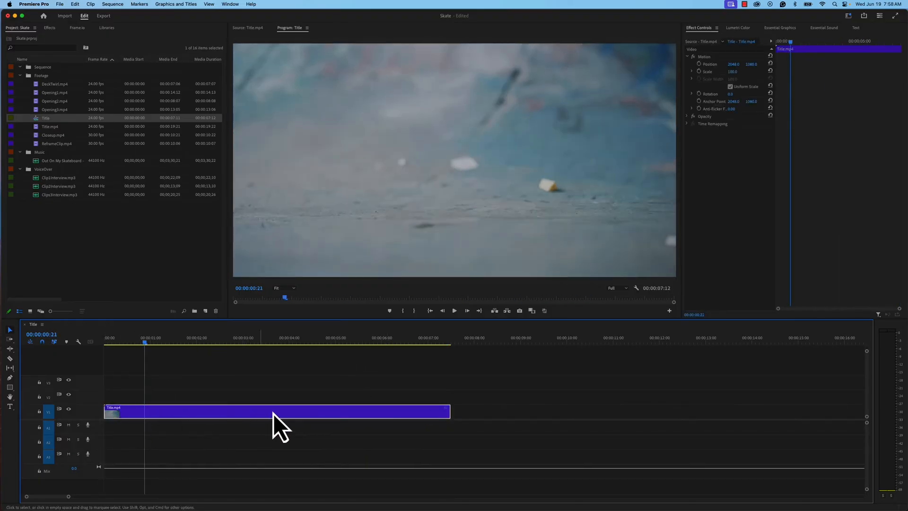
Try trimming the start of the Title.mp4 clip inward to about 3 seconds in the timeline, and undo the trim.
mouse_move(450, 411)
left_mouse_down()
mouse_move(243, 410)
mouse_move(448, 411)
left_mouse_up()
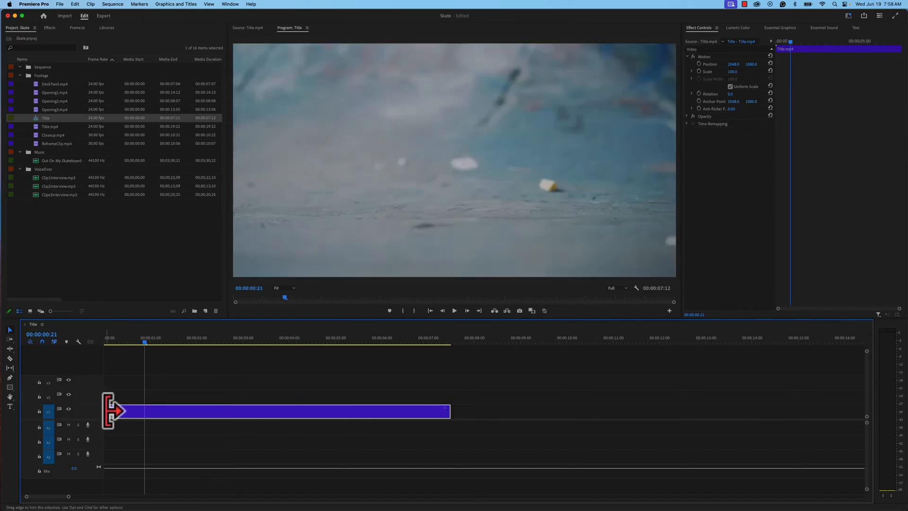
left_click_drag(105, 411, 258, 413)
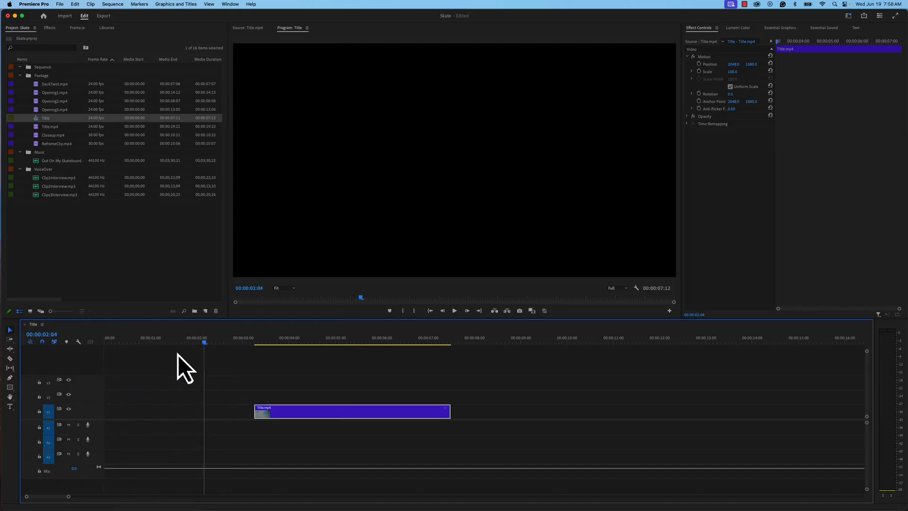
key("Home")
key("super+z")
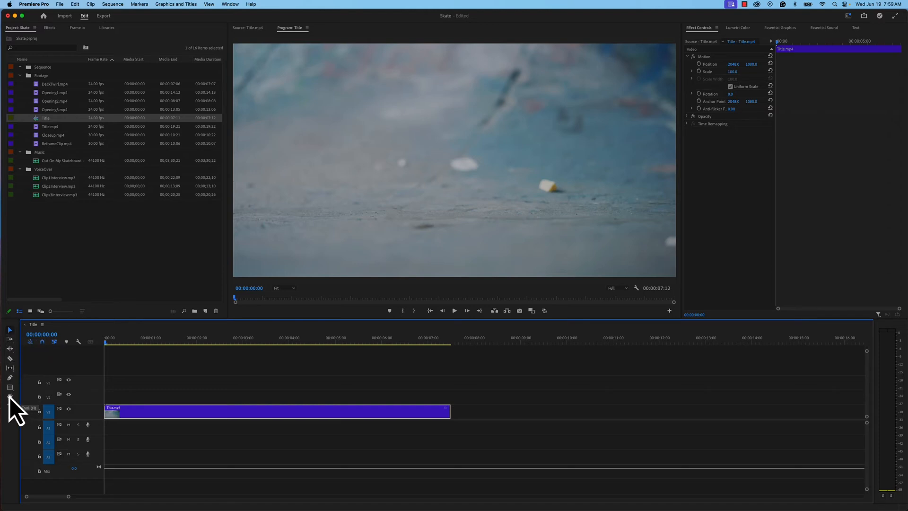
left_click(10, 342)
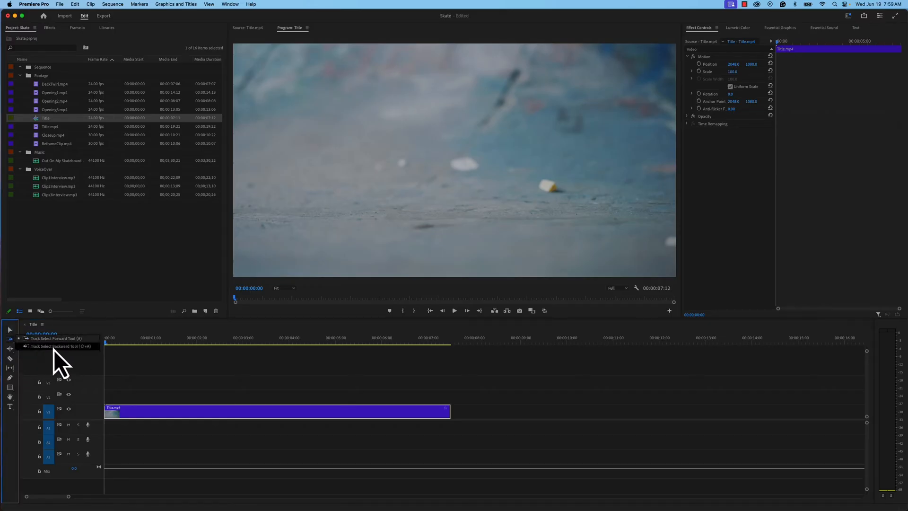
left_click(38, 339)
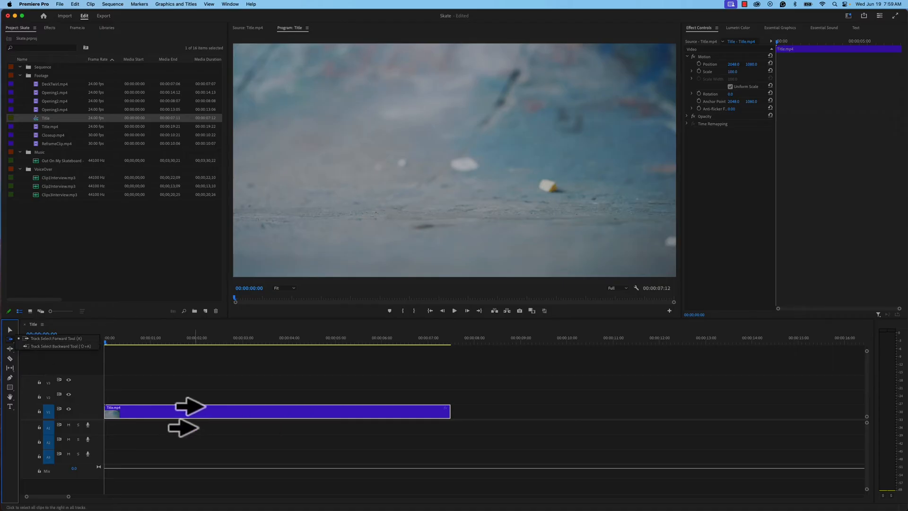
left_click(9, 352)
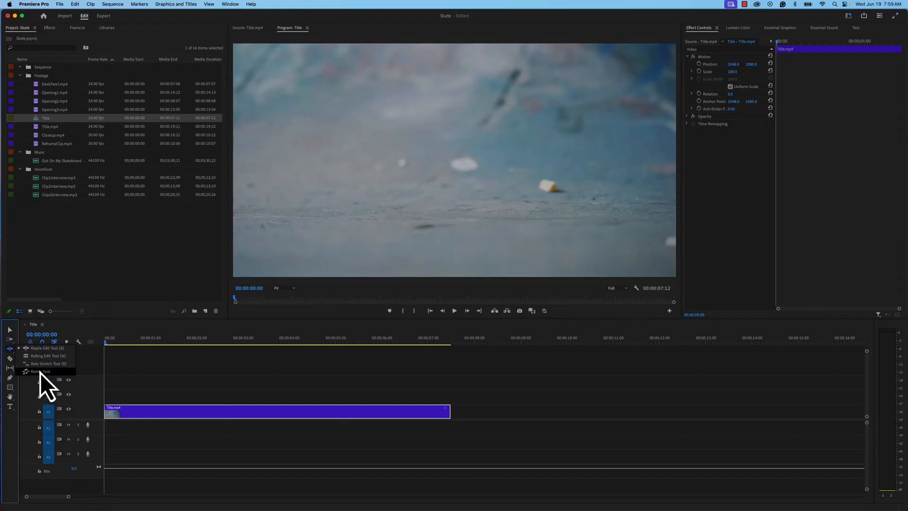
left_click(9, 356)
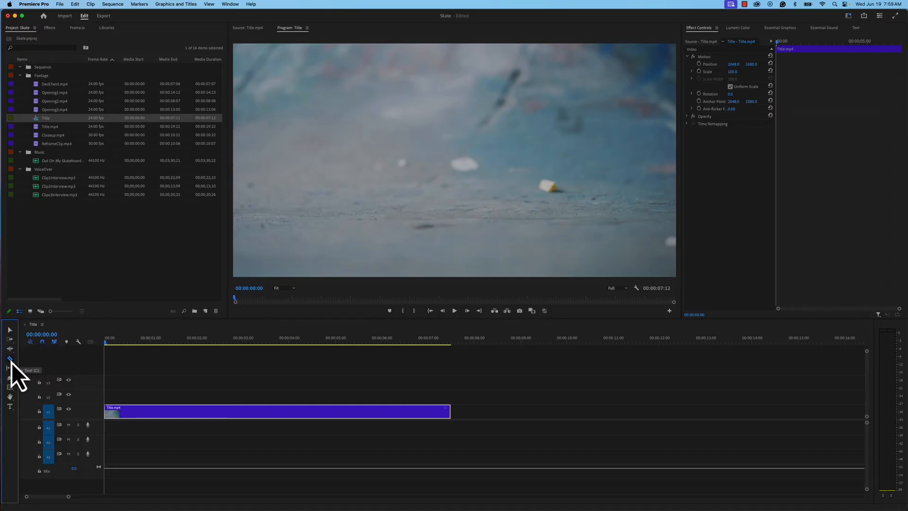
Try splitting the Title.mp4 clip at several points with the Razor tool, undoing the last two cuts and recutting once.
left_click(12, 361)
left_click(168, 414)
left_click(235, 414)
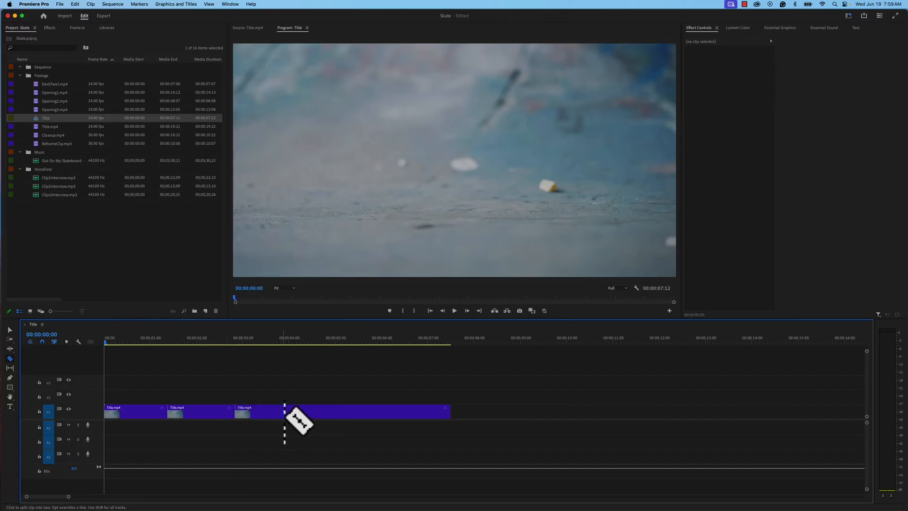
left_click(285, 416)
left_click(342, 418)
key("super+z")
key("super+z")
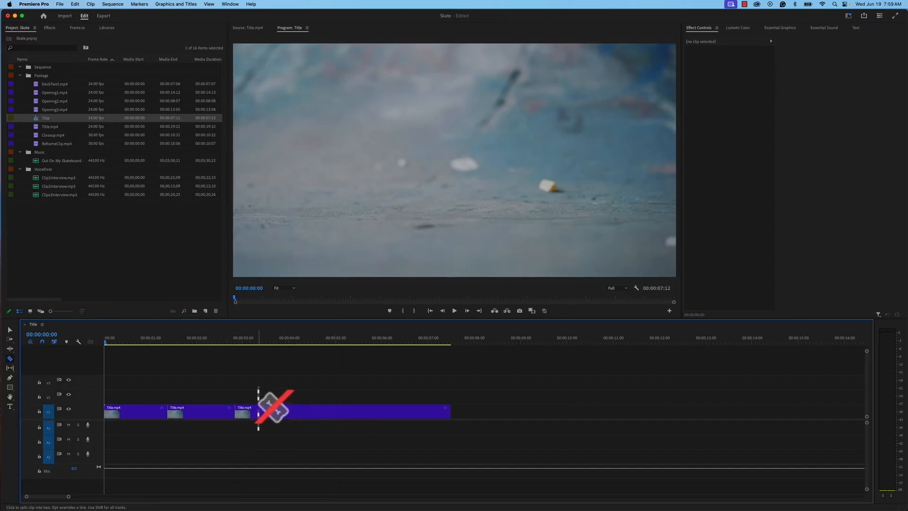
left_click(257, 413)
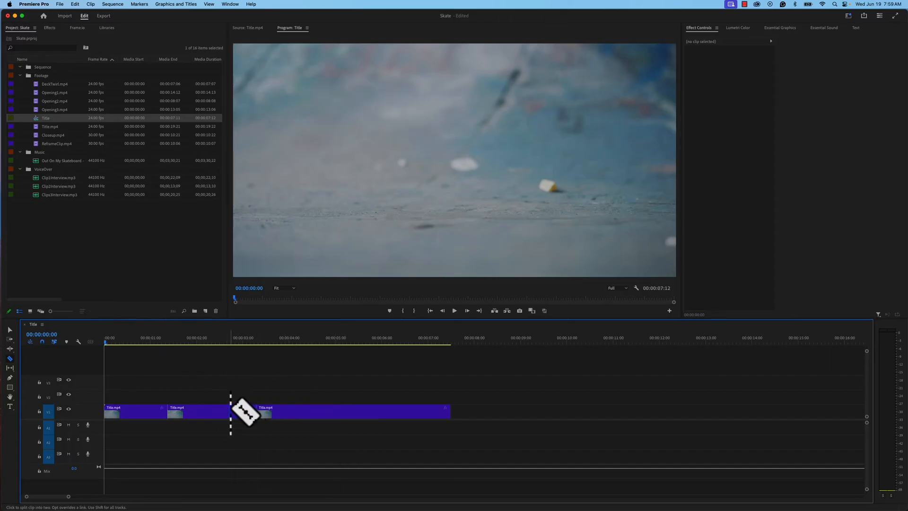
Try deleting the middle Title.mp4 segment and closing its gap, and undo back to the uncut clip.
left_click(9, 331)
left_click(220, 418)
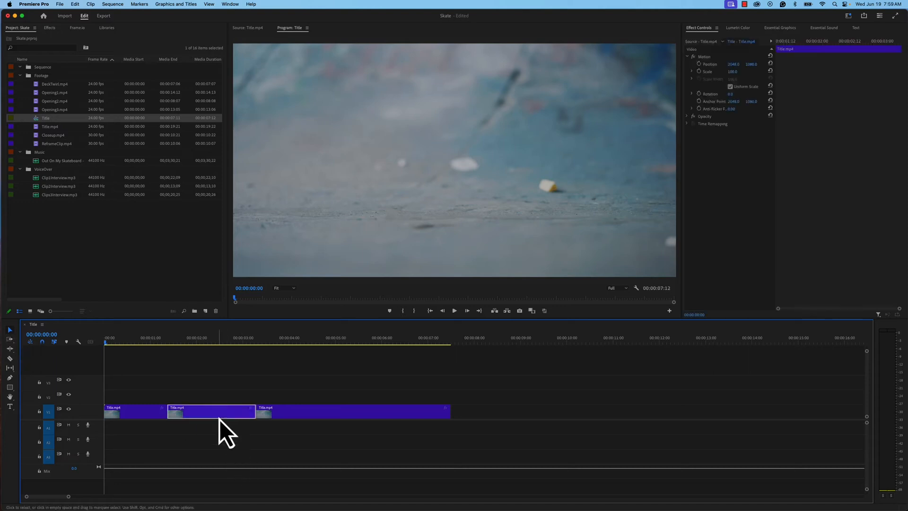
key("Delete")
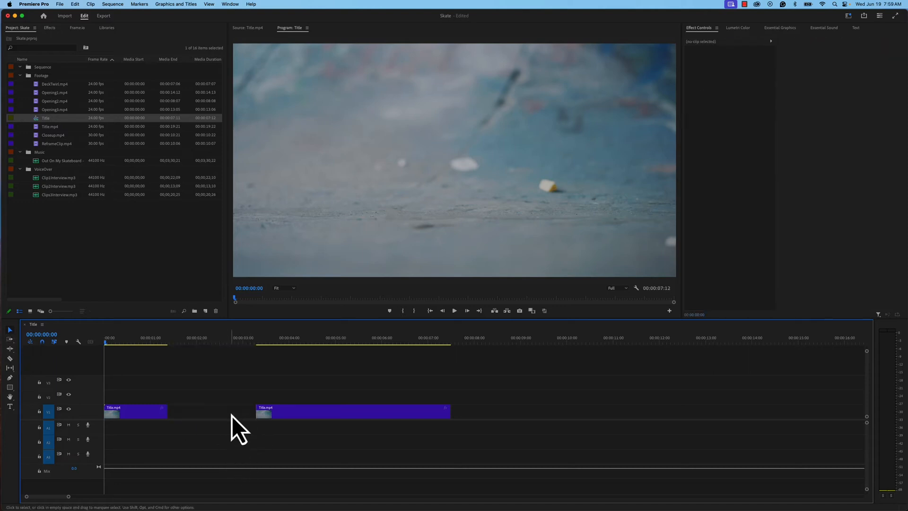
left_click(231, 414)
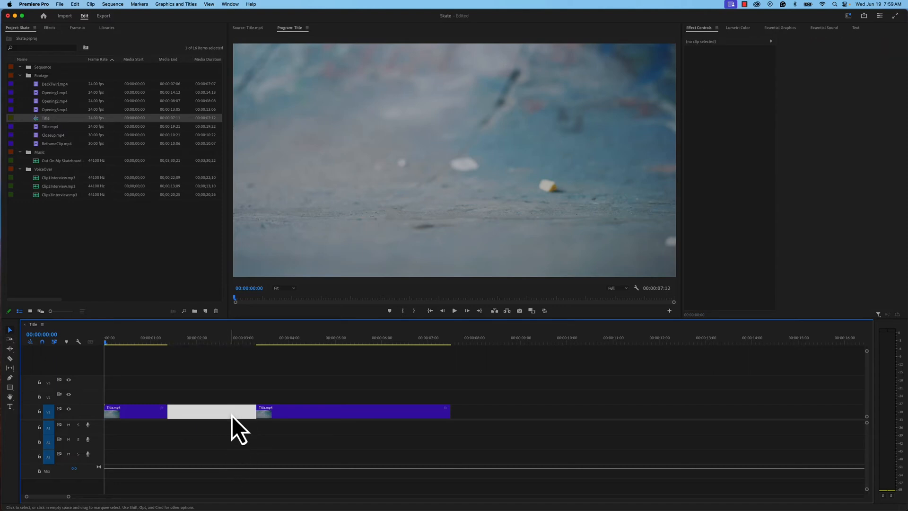
key("Delete")
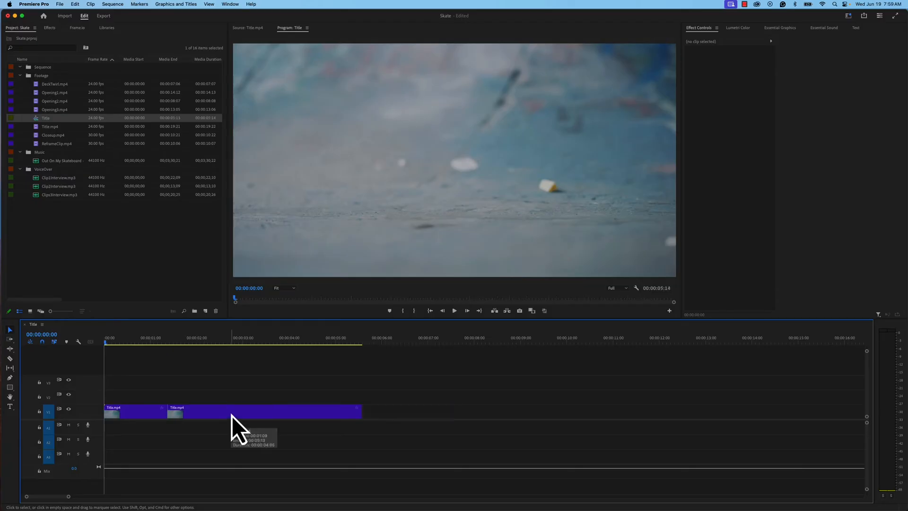
key("super+z")
key("super+z")
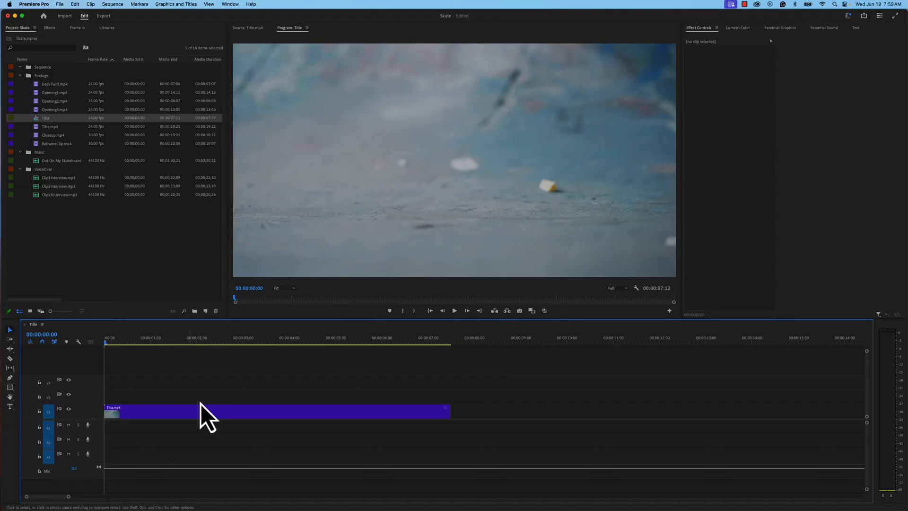
Rate-stretch the end of the Title.mp4 clip inward to the playhead placed at 00:00:04:07.
left_click_drag(120, 344, 302, 350)
left_click(10, 350)
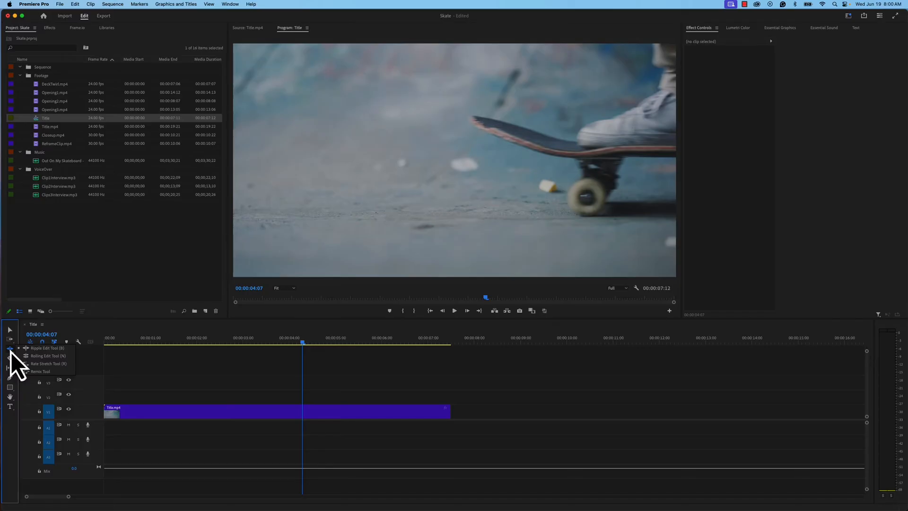
left_click(39, 364)
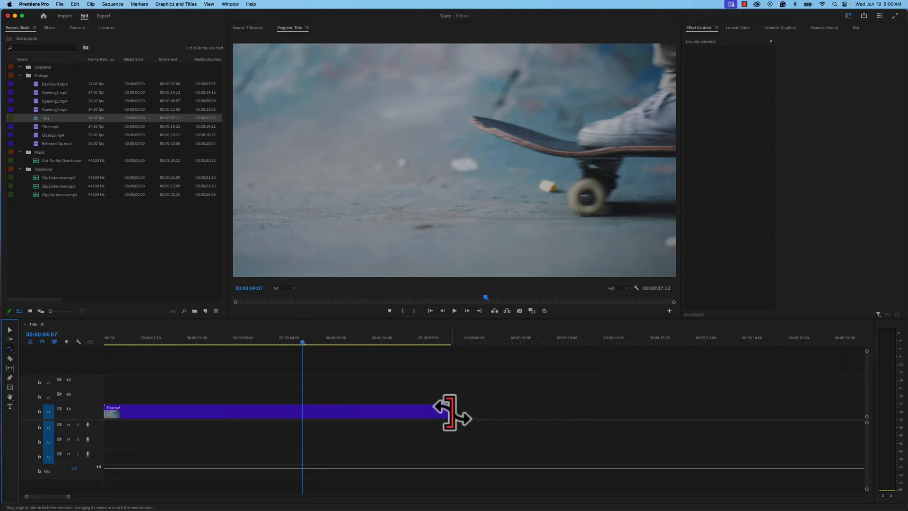
left_click_drag(449, 411, 303, 414)
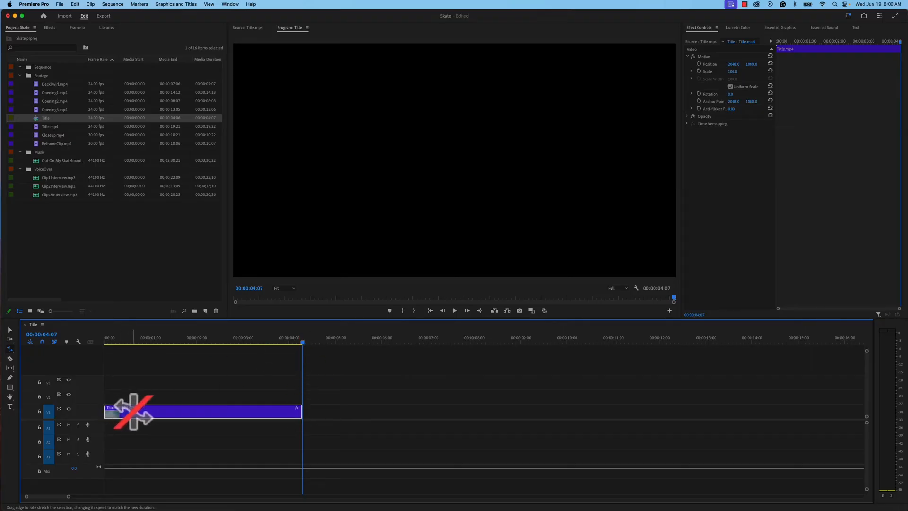
Preview the sped-up Title.mp4 clip, rate-stretch it further to a duration of 00:00:03:06, and return to the Selection tool.
left_click_drag(113, 339, 93, 339)
key("space")
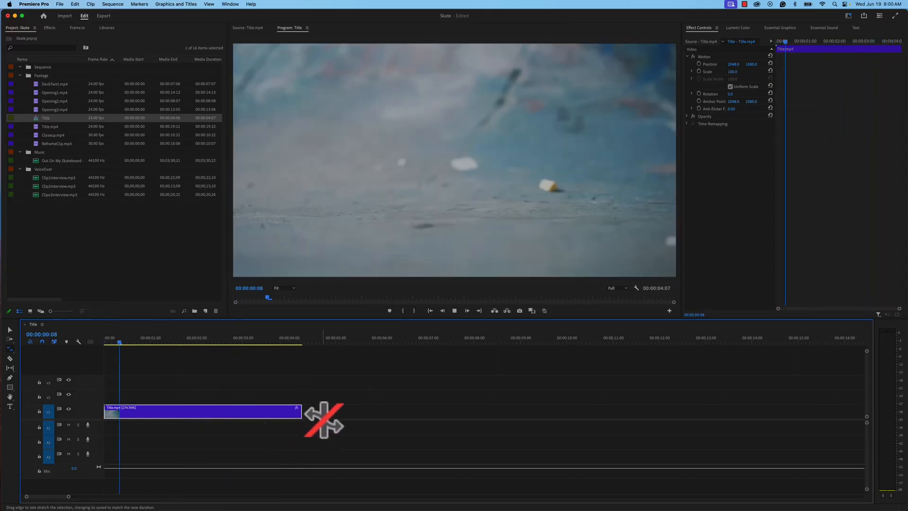
key("space")
left_click_drag(297, 411, 254, 411)
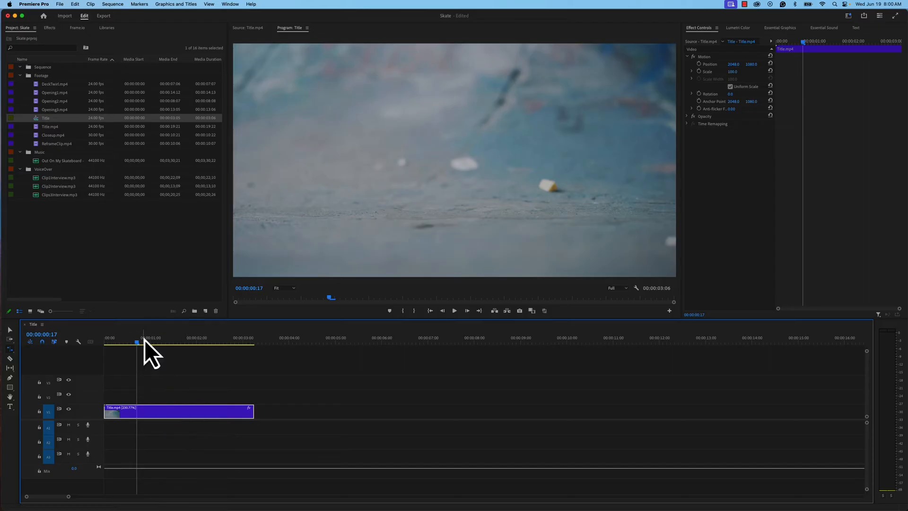
key("Home")
key("space")
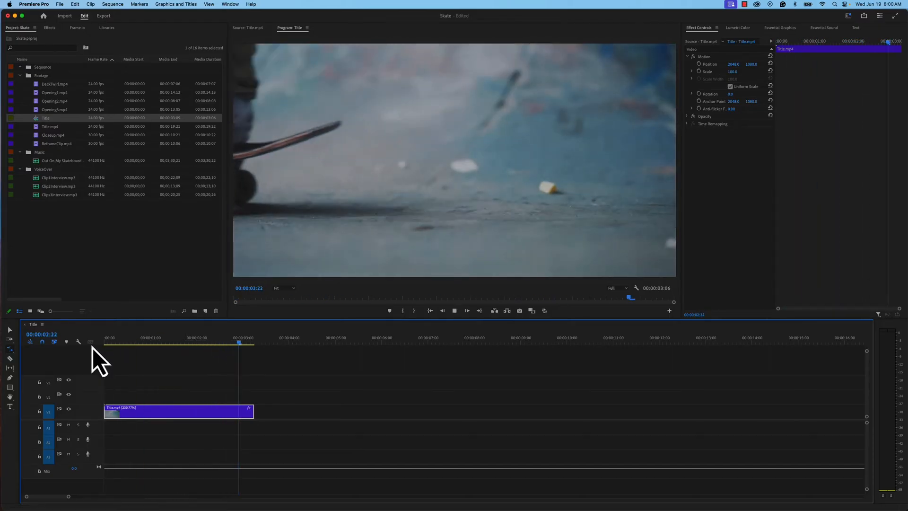
left_click(13, 350)
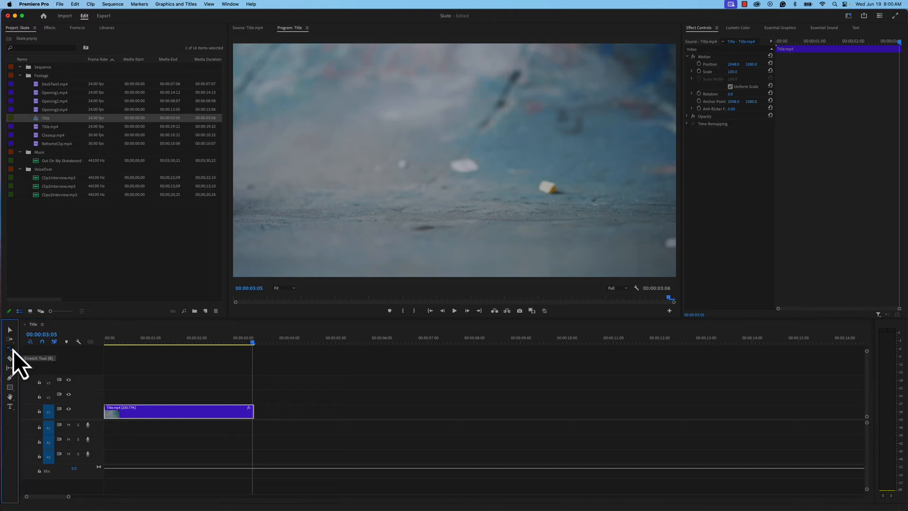
left_click(11, 329)
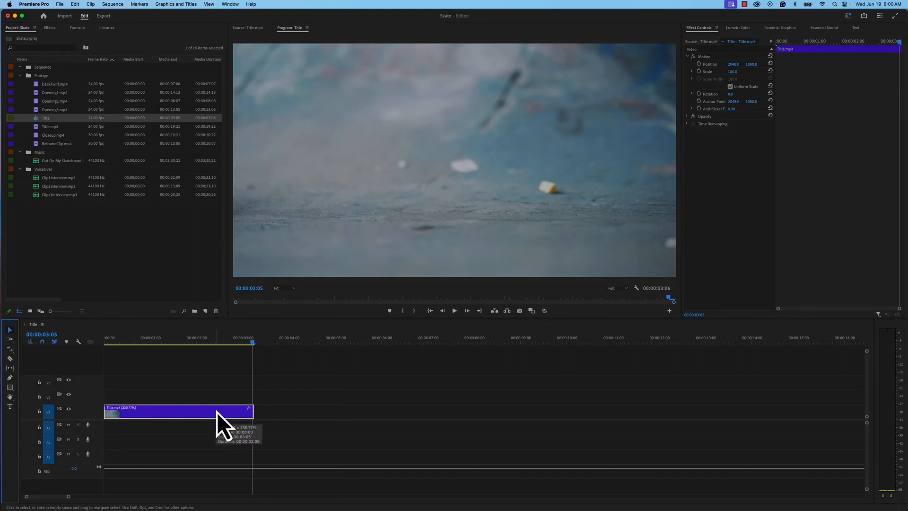
Look at the Time Remapping property of the Title.mp4 clip and play through the shortened sequence.
left_click_drag(105, 341, 150, 351)
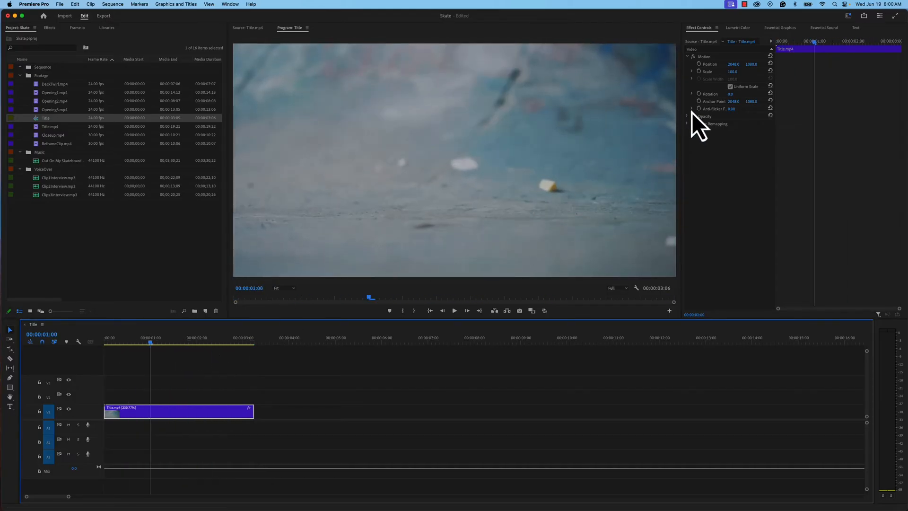
left_click(687, 124)
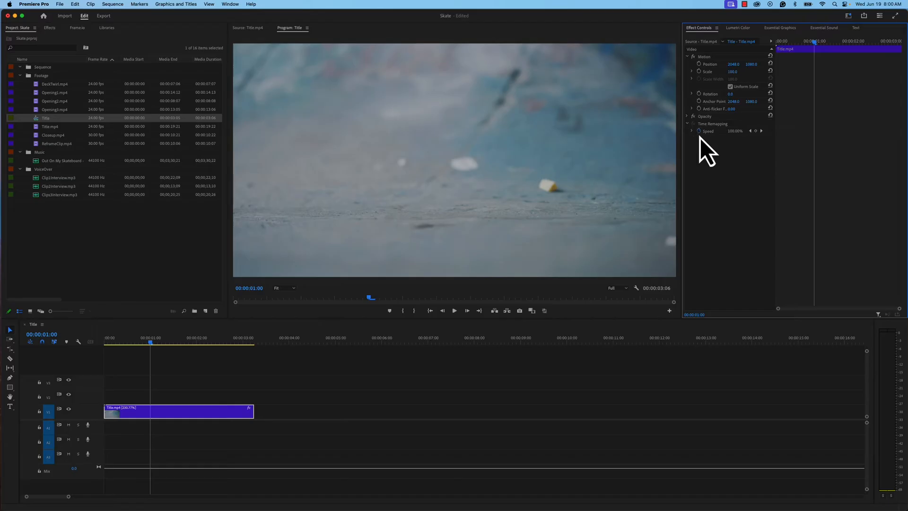
left_click(688, 125)
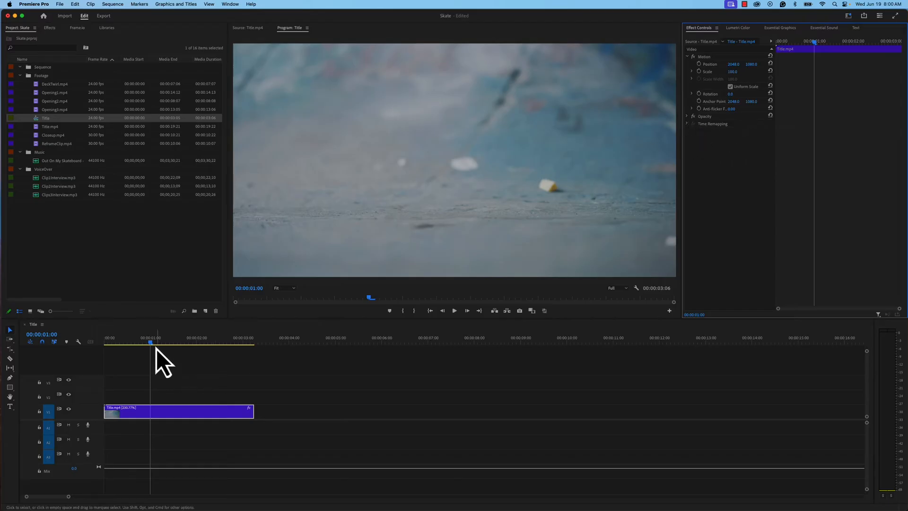
left_click_drag(118, 347, 172, 348)
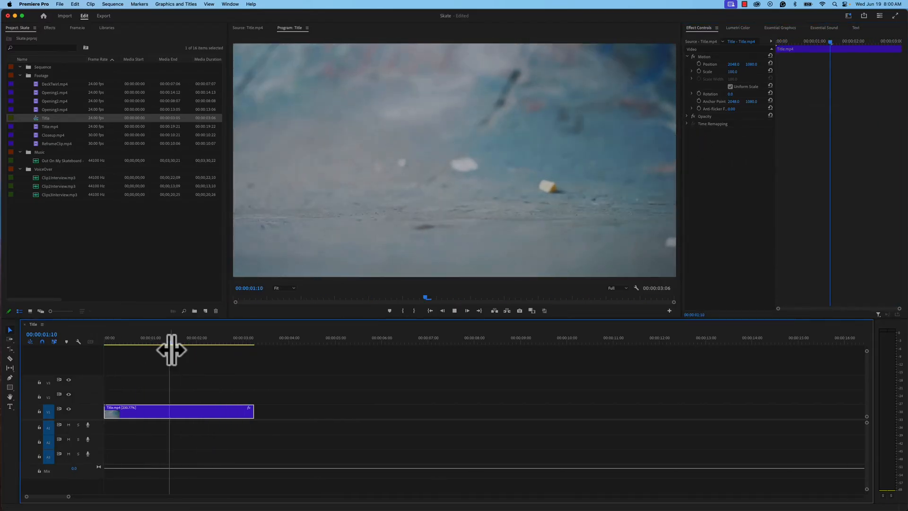
key("space")
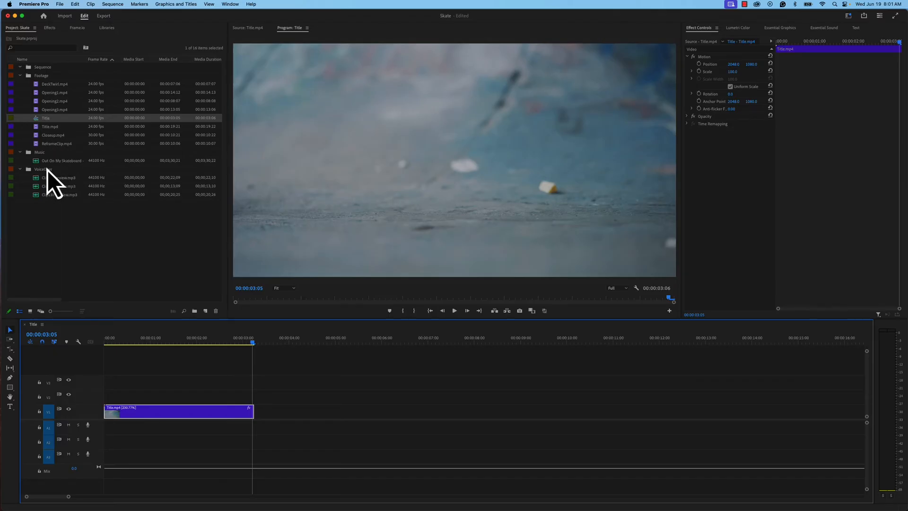
Switch the project bins to Freeform view and open the Footage bin.
left_click(30, 313)
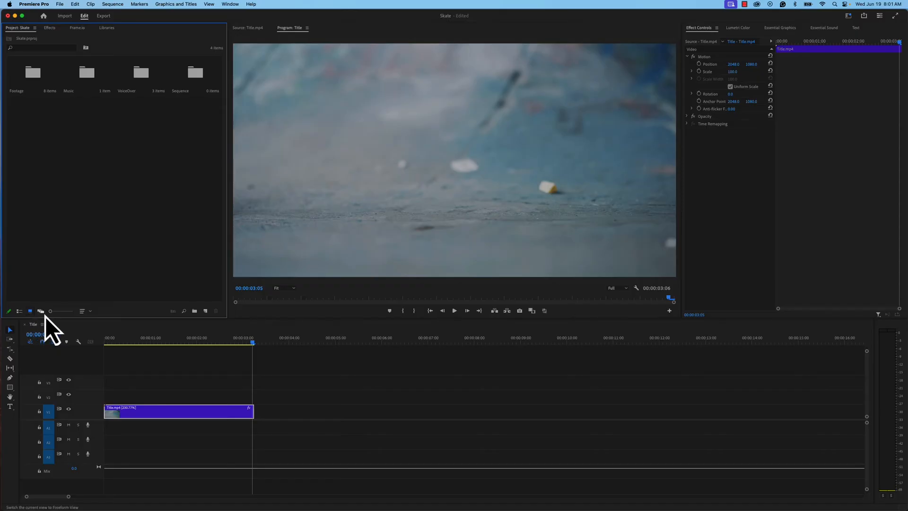
left_click(41, 312)
double_click(59, 98)
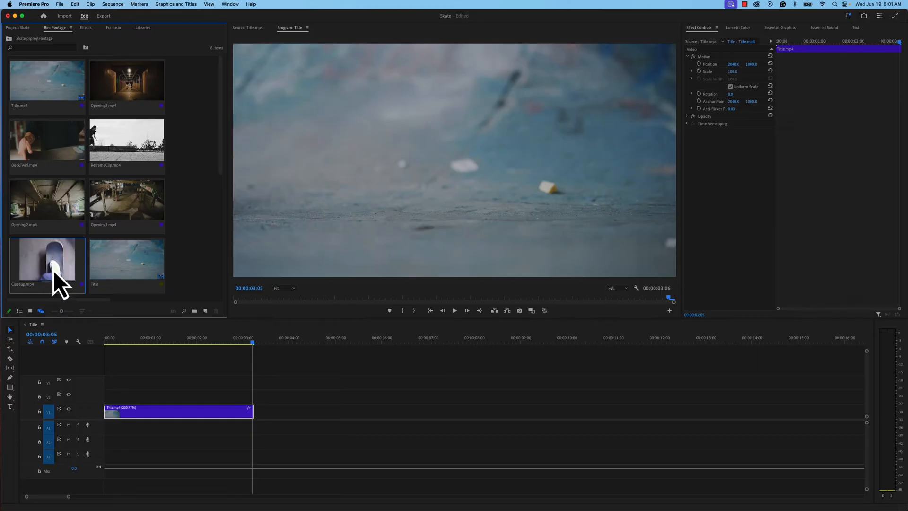
Add Closeup.mp4 from the Footage bin directly after Title.mp4 on the same track and scrub through it to about 00:00:05:03.
left_click_drag(49, 266, 256, 412)
left_click_drag(254, 341, 301, 356)
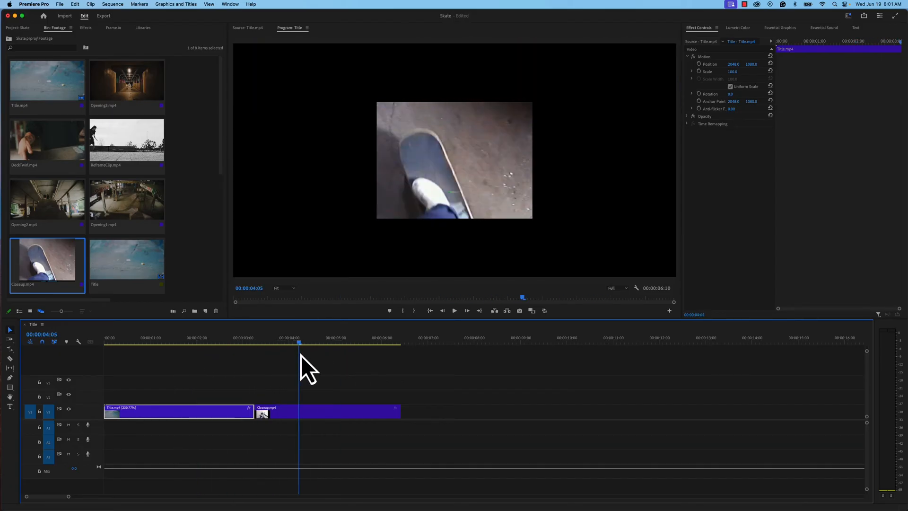
scroll(442, 155, "down", 3)
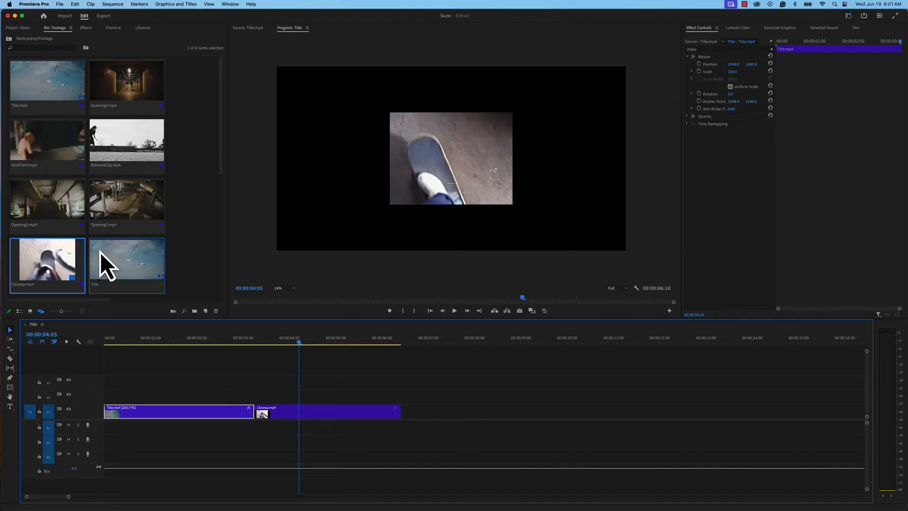
left_click_drag(303, 341, 342, 338)
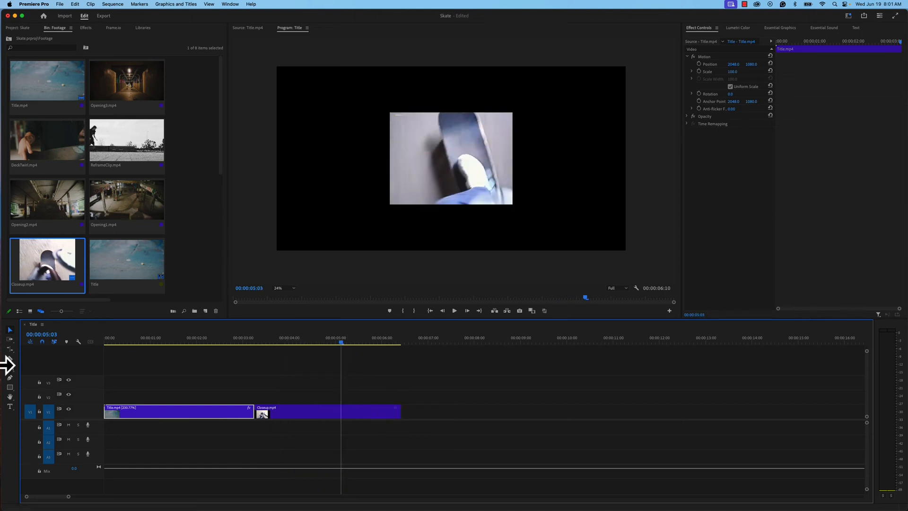
Trim the end of the Closeup.mp4 clip to about 00:00:04:08, preview the cut, and extend the end to about 00:00:04:17.
left_click_drag(399, 412, 304, 416)
left_click_drag(257, 345, 249, 347)
key("space")
left_click(210, 348)
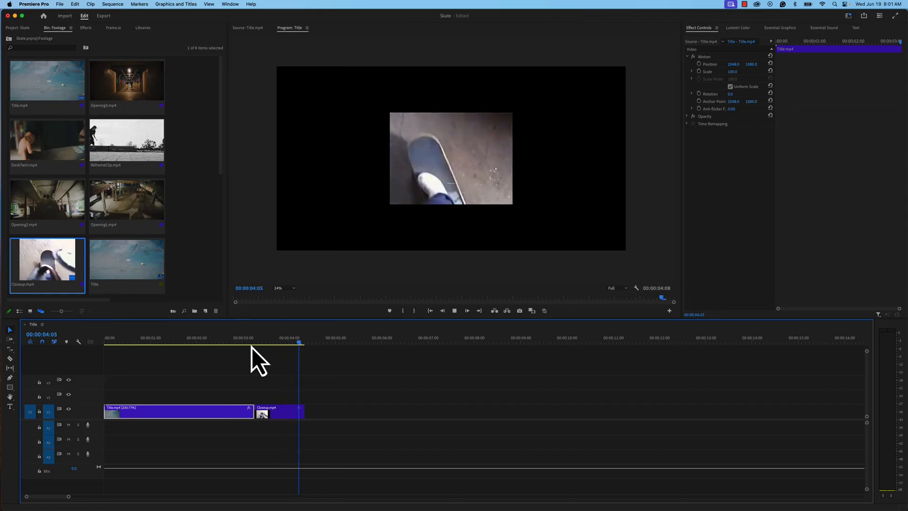
key("space")
left_click_drag(308, 410, 327, 411)
Scale the Closeup.mp4 clip up to about 308 in Effect Controls so it fills the frame, and play back the result.
left_click(282, 341)
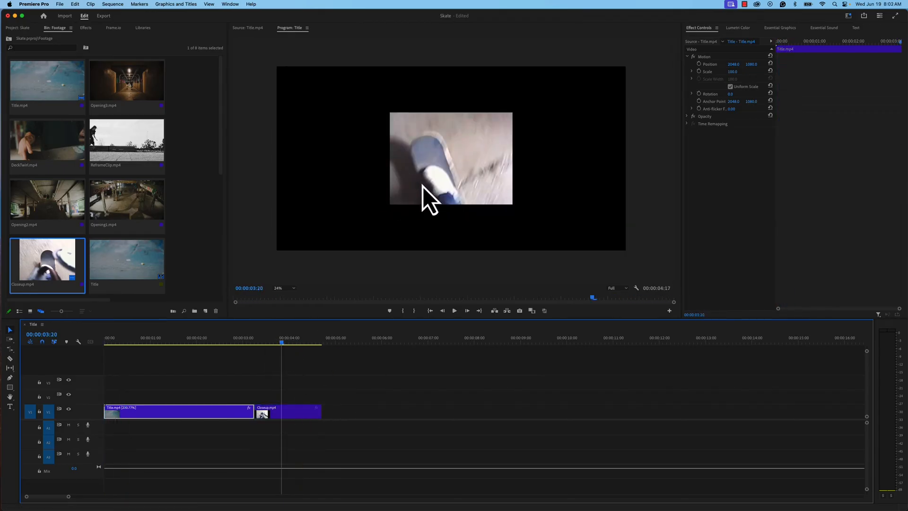
left_click(297, 415)
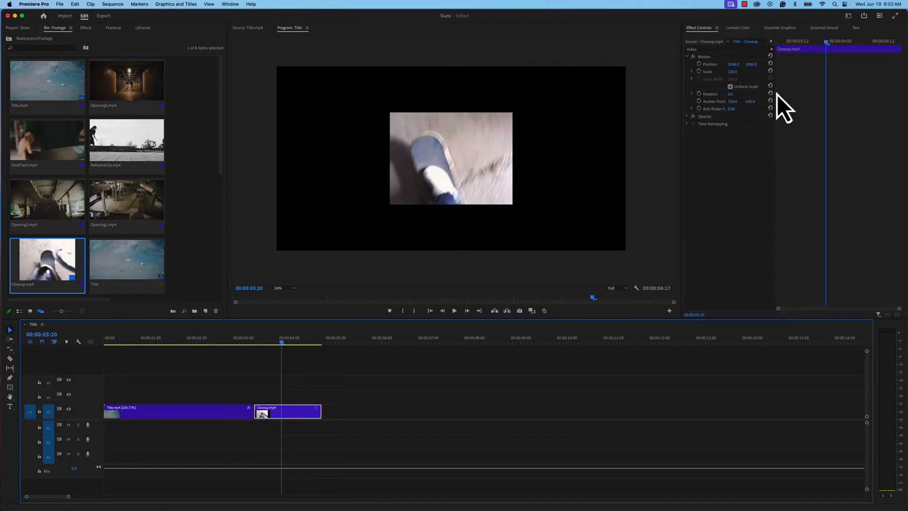
left_click(693, 28)
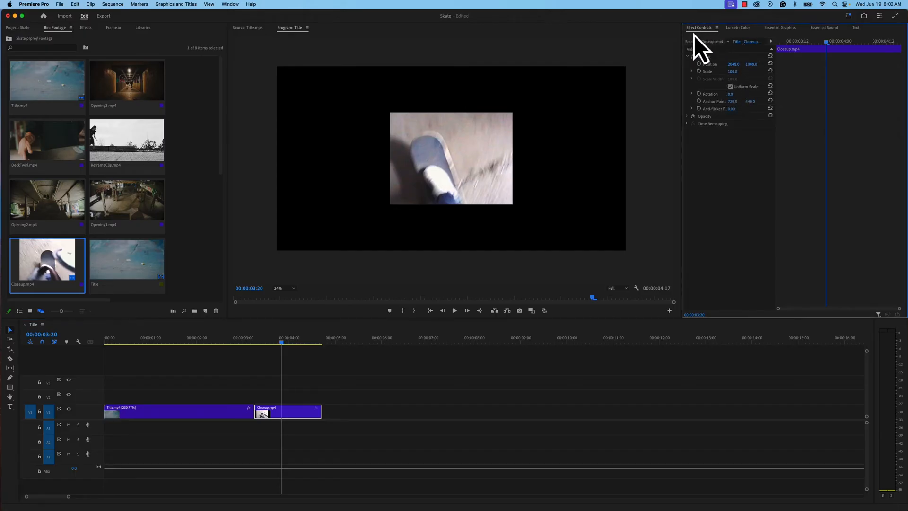
left_click(847, 16)
left_click(219, 4)
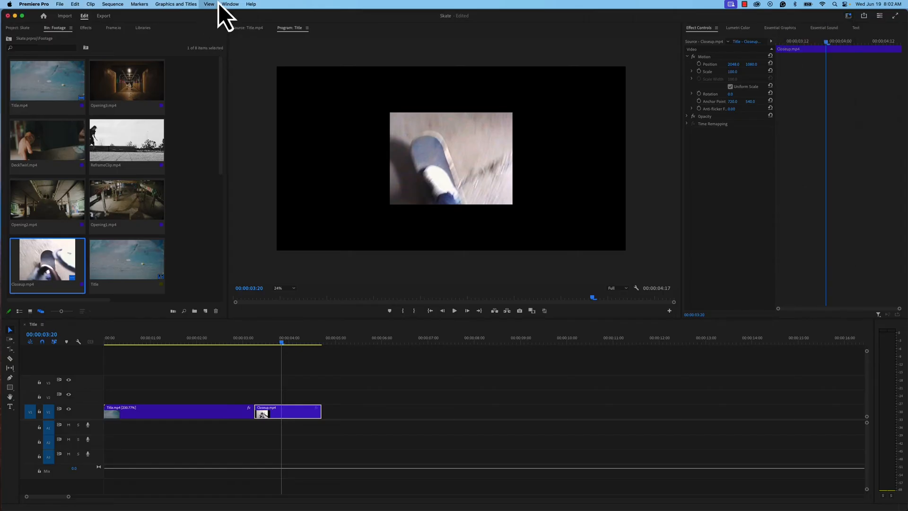
left_click(219, 4)
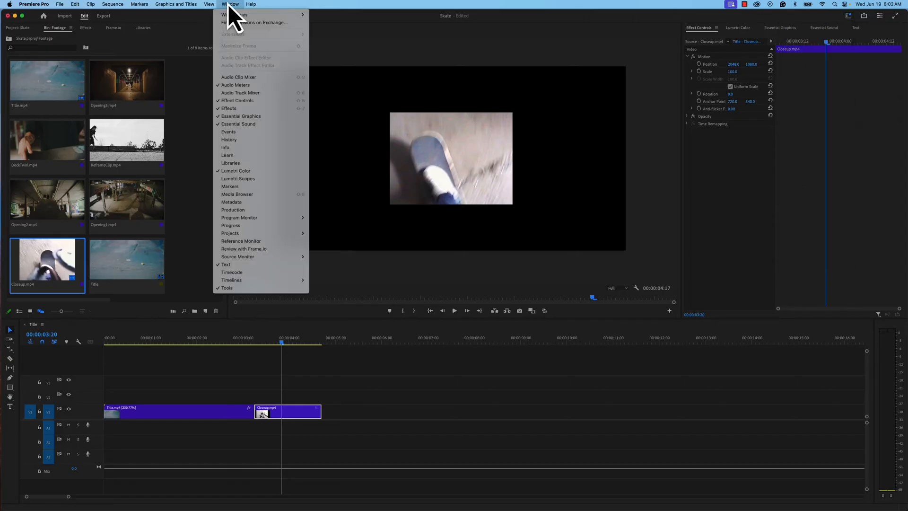
left_click(237, 101)
left_click_drag(734, 75, 733, 77)
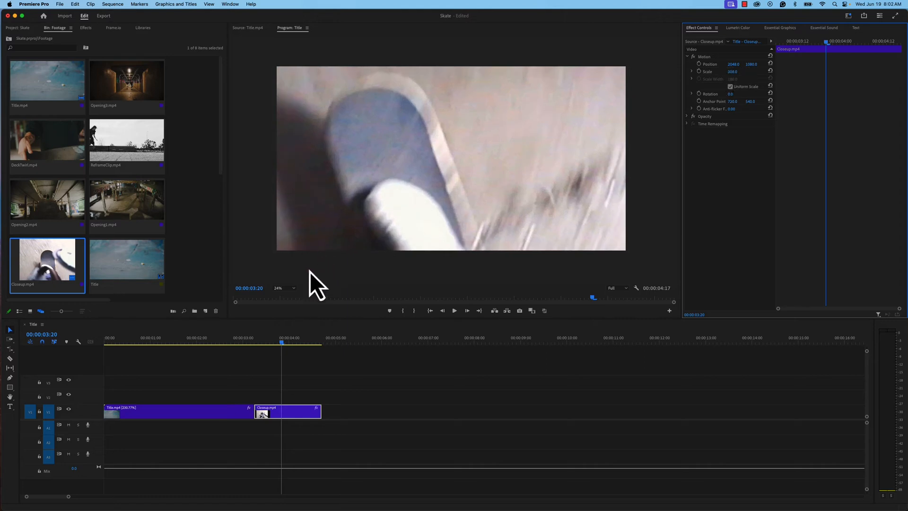
left_click(249, 341)
key("space")
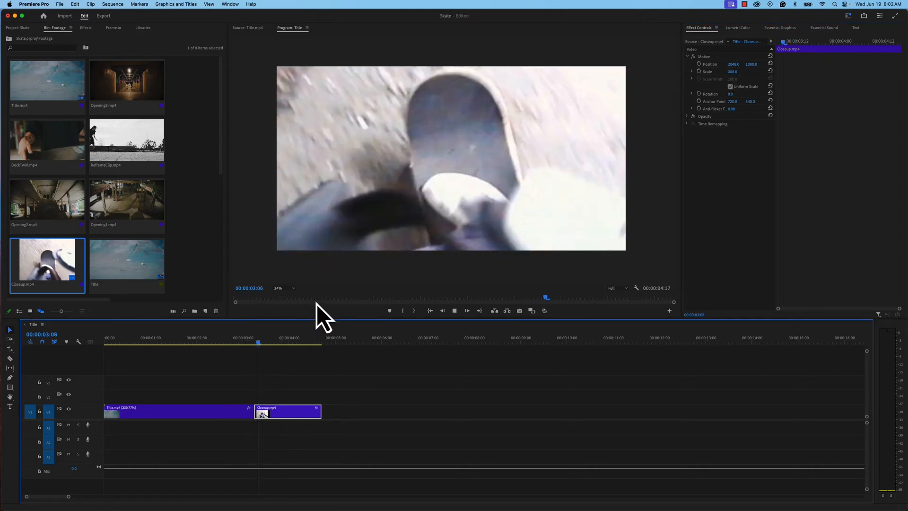
key("space")
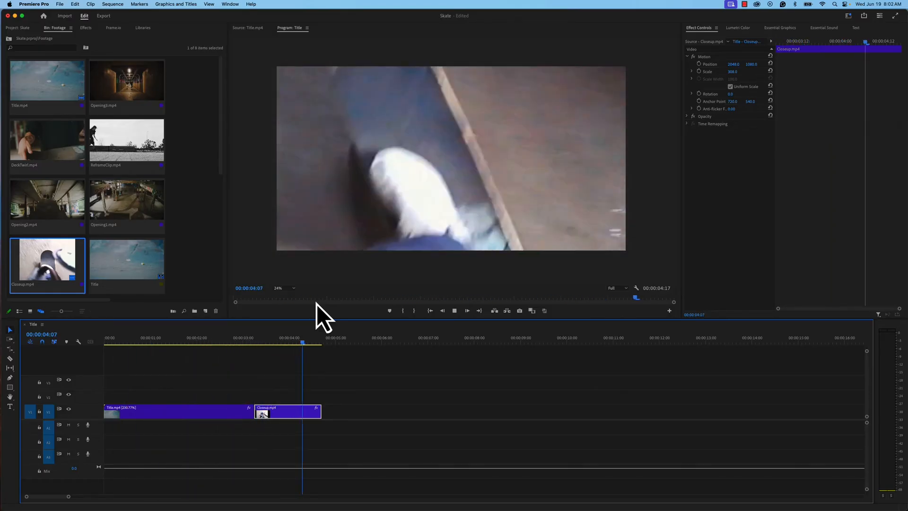
key("space")
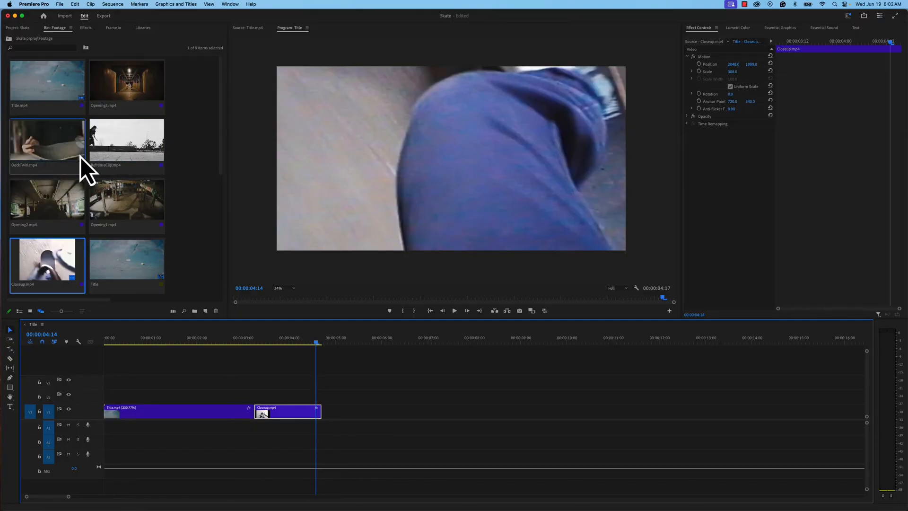
Add DeckTwirl.mp4 directly after Closeup.mp4, trim its end to about 00:00:06:06, and scrub to 00:00:05:09.
left_click_drag(44, 141, 321, 410)
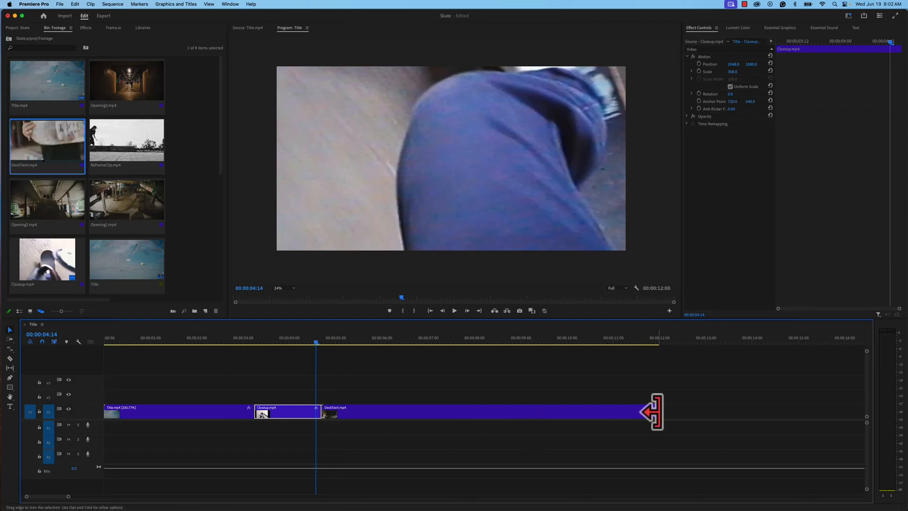
left_click_drag(657, 412, 392, 412)
left_click_drag(330, 347, 352, 345)
Apply Set to Frame Size to the DeckTwirl.mp4 clip and play back the sequence through it.
left_click(363, 416)
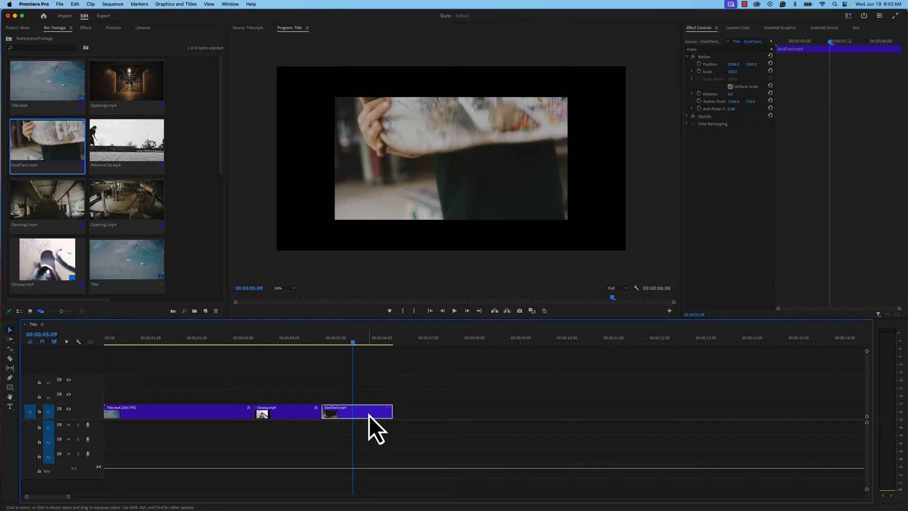
right_click(369, 415)
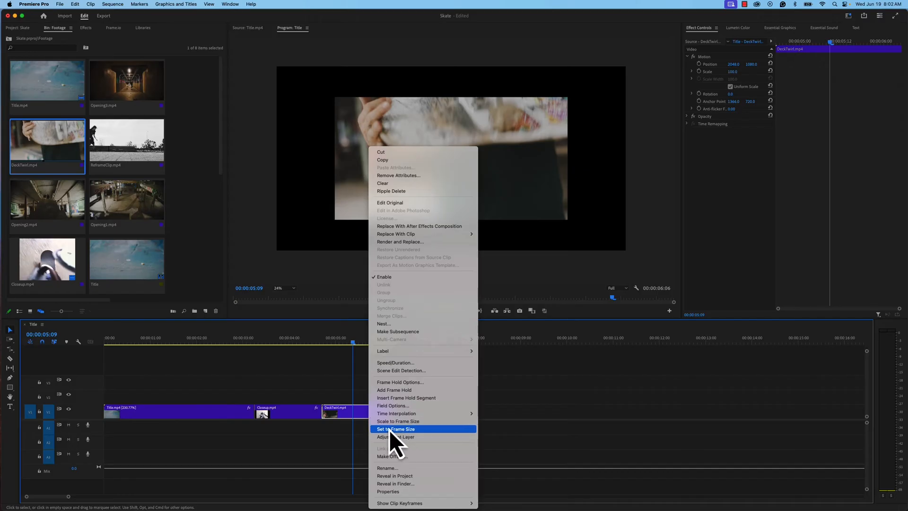
left_click(405, 431)
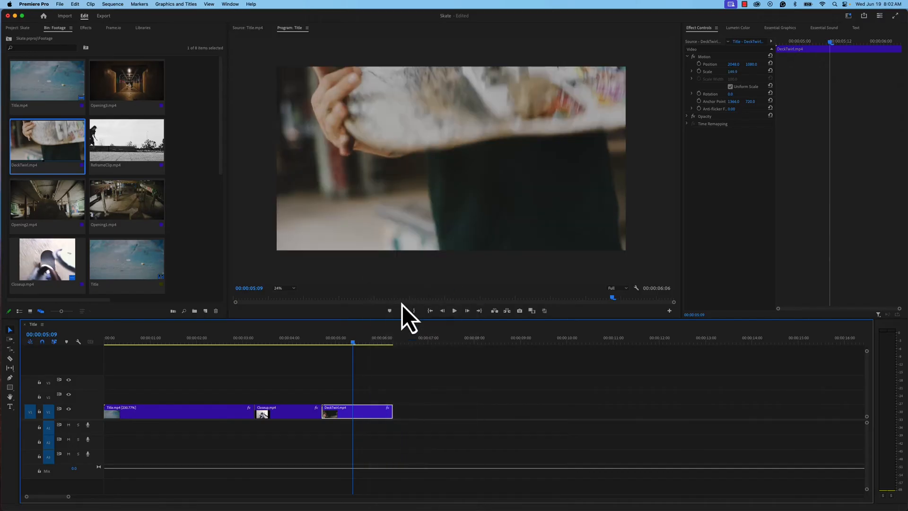
key("space")
key("space")
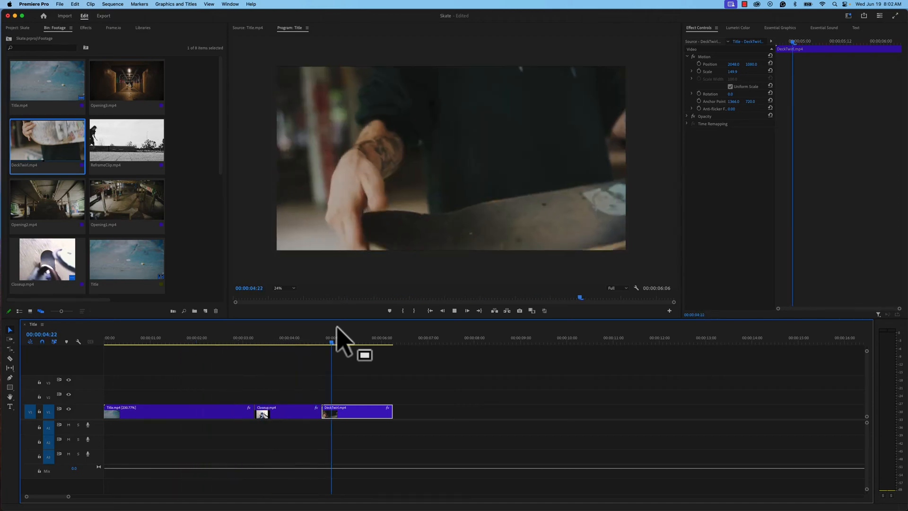
key("space")
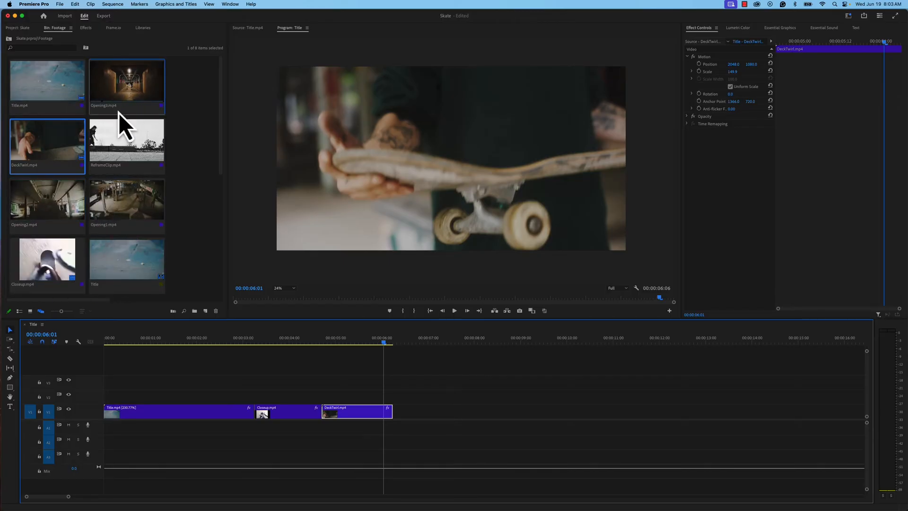
Add Opening1.mp4 from the Footage bin directly after DeckTwirl.mp4 and scrub to 00:00:10:04.
left_click_drag(120, 205, 394, 413)
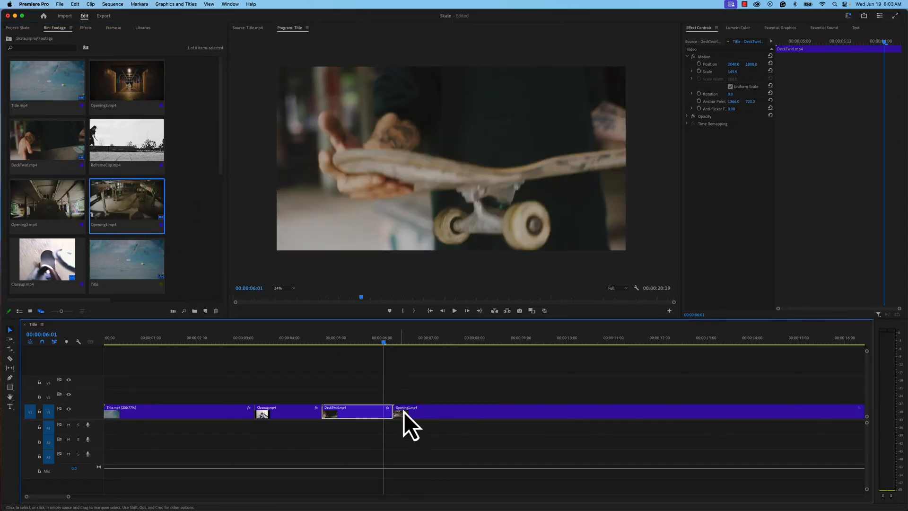
left_click_drag(396, 348, 575, 353)
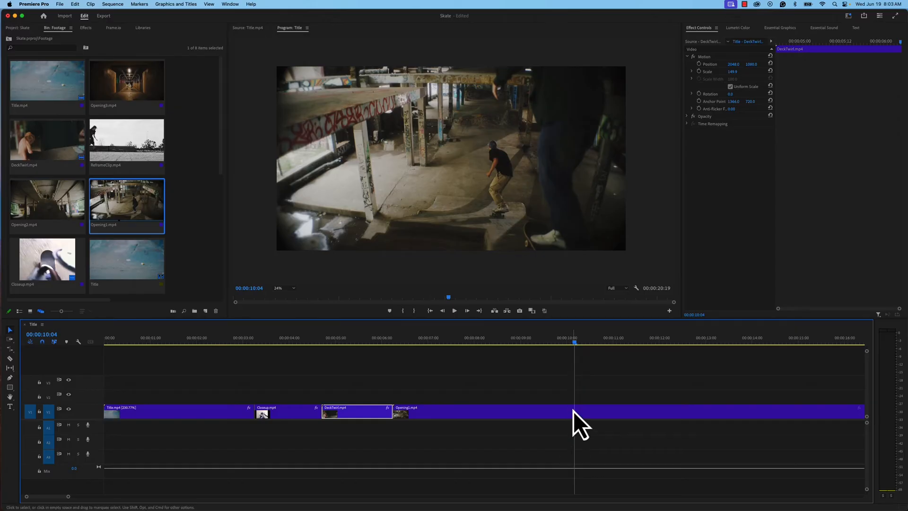
Split Opening1.mp4 at 00:00:10:04 with the Razor tool, delete the remainder, and undo the cut and deletion.
left_click(11, 359)
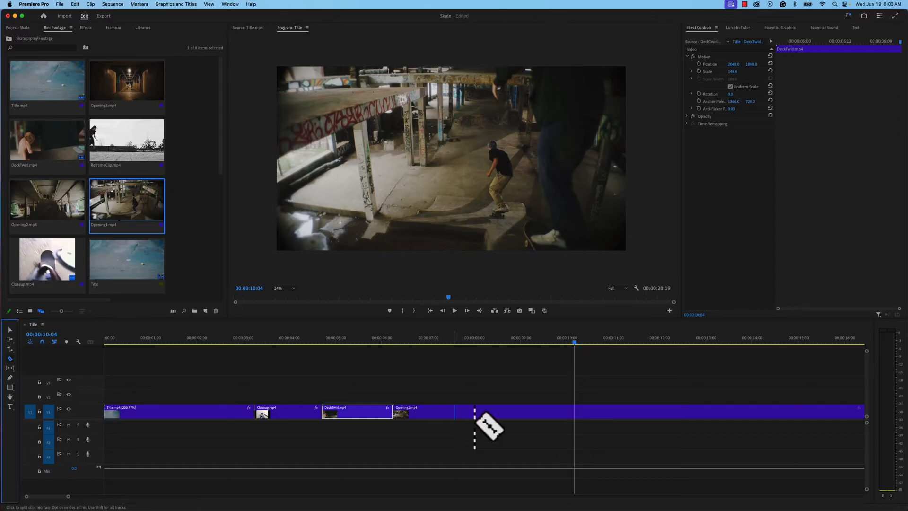
left_click(574, 411)
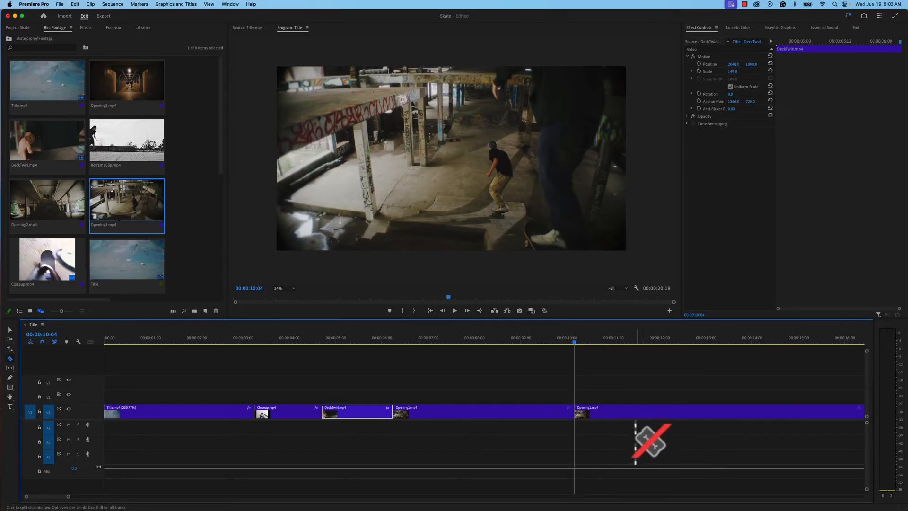
left_click(632, 415)
key("Delete")
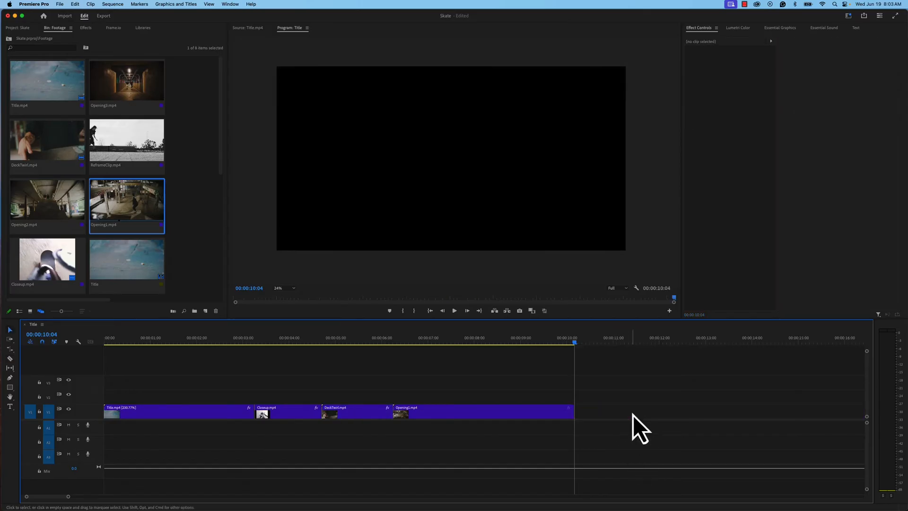
key("super+z")
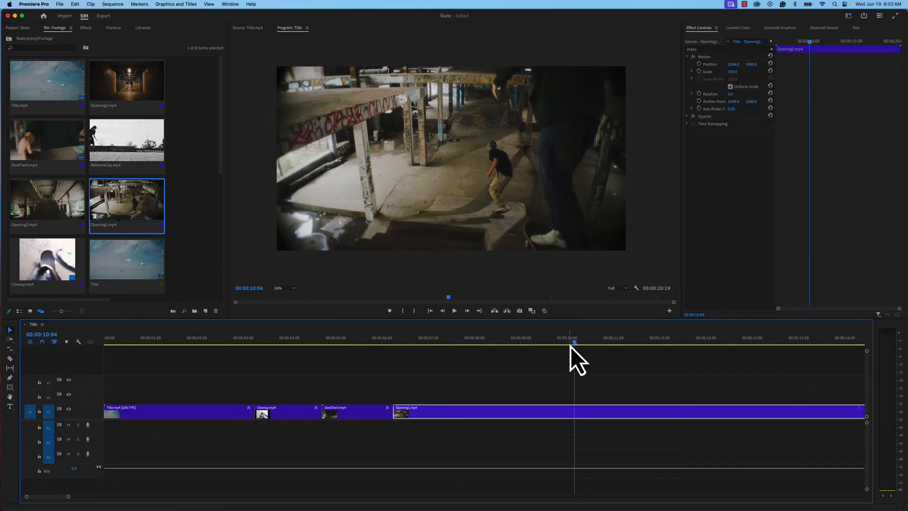
Split Opening1.mp4 at 00:00:10:03 by adding an edit at the playhead and delete the part after the cut.
mouse_move(570, 347)
left_mouse_down()
mouse_move(534, 347)
mouse_move(571, 352)
left_mouse_up()
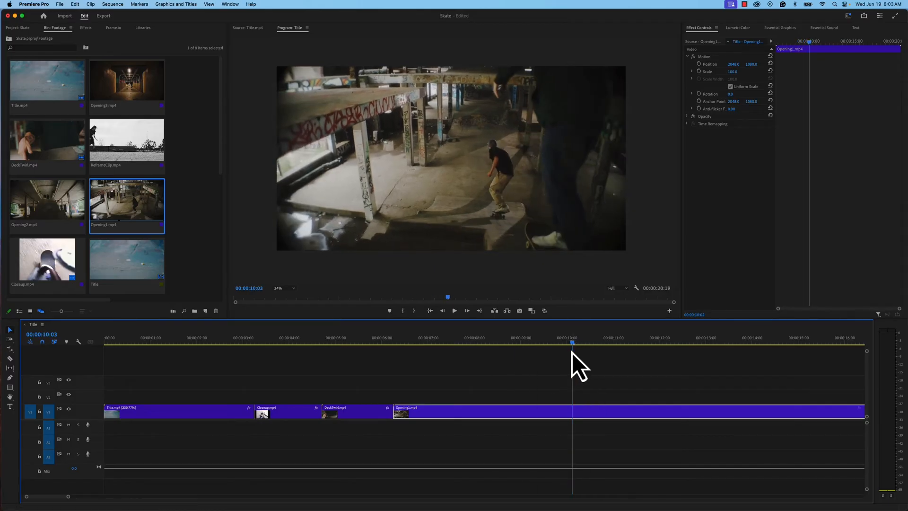
key("super+k")
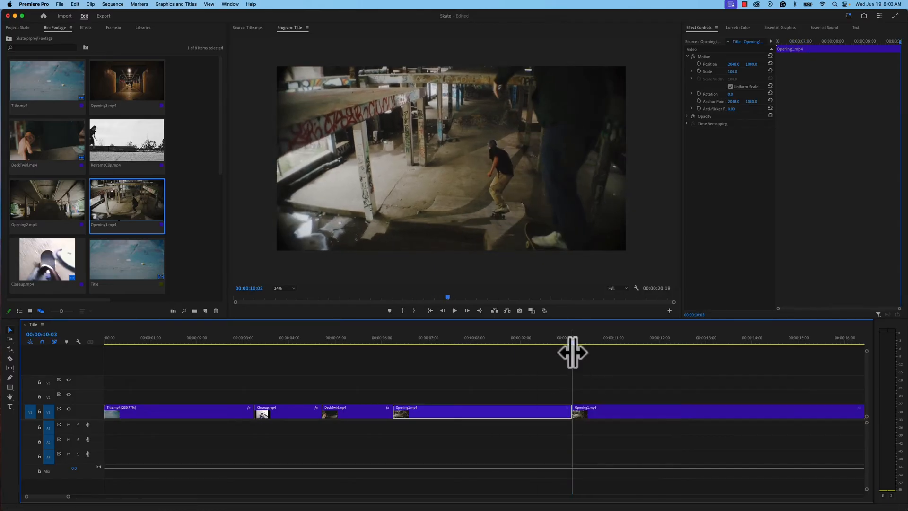
key("Right")
left_click(622, 416)
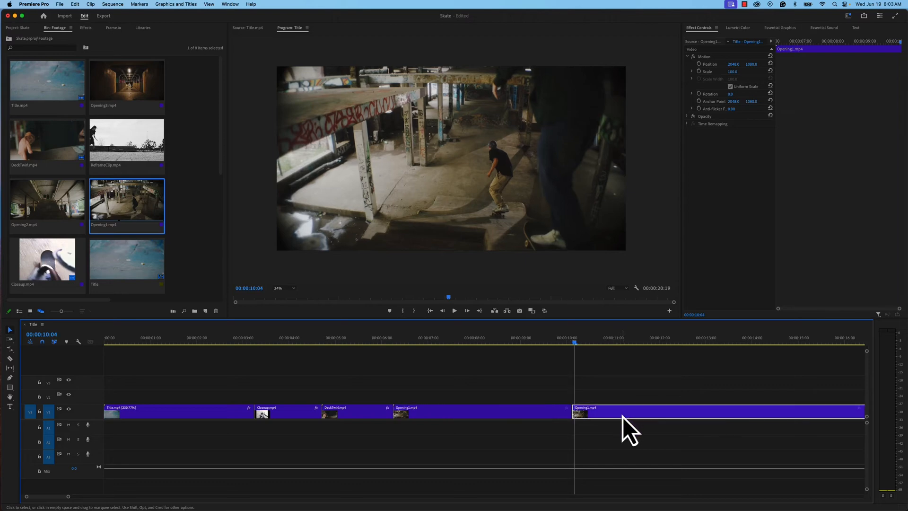
key("Delete")
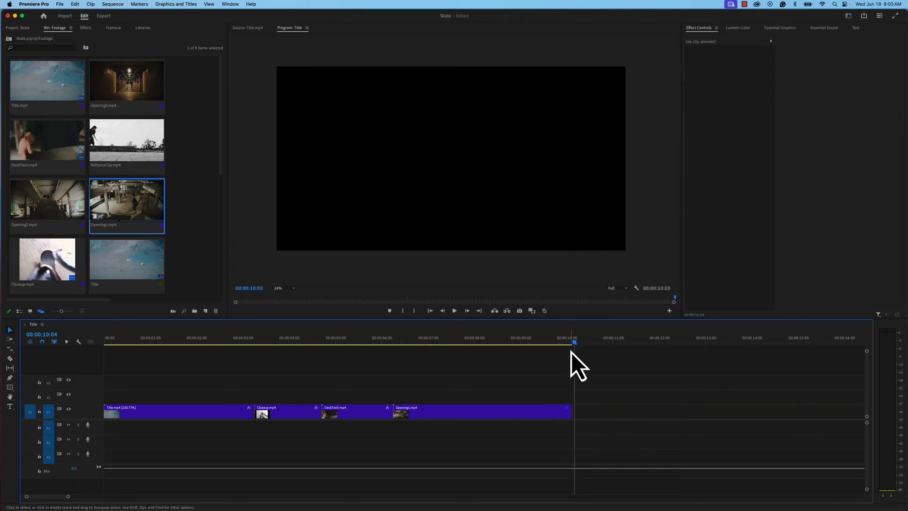
Ripple trim the start of Opening1.mp4 so the clip ends at 00:00:08:20, and preview the transition from DeckTwirl.mp4.
left_click_drag(575, 342, 429, 353)
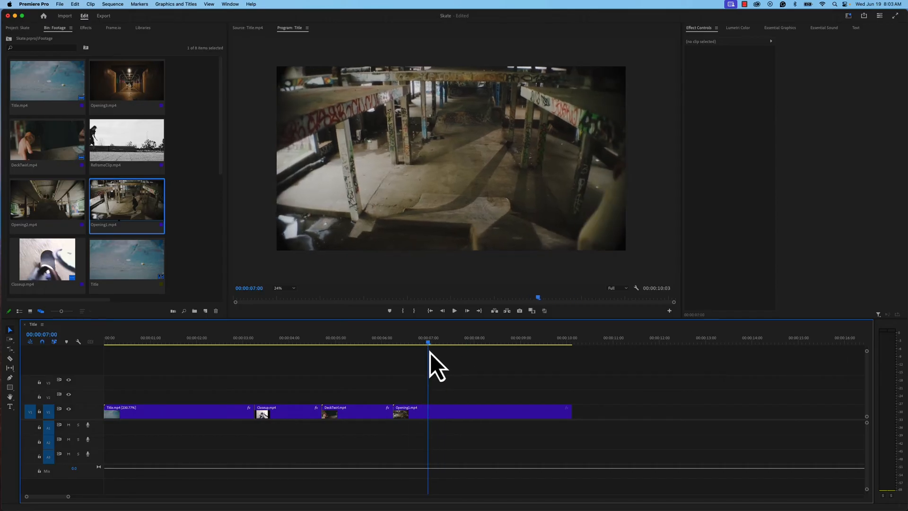
left_click(13, 350)
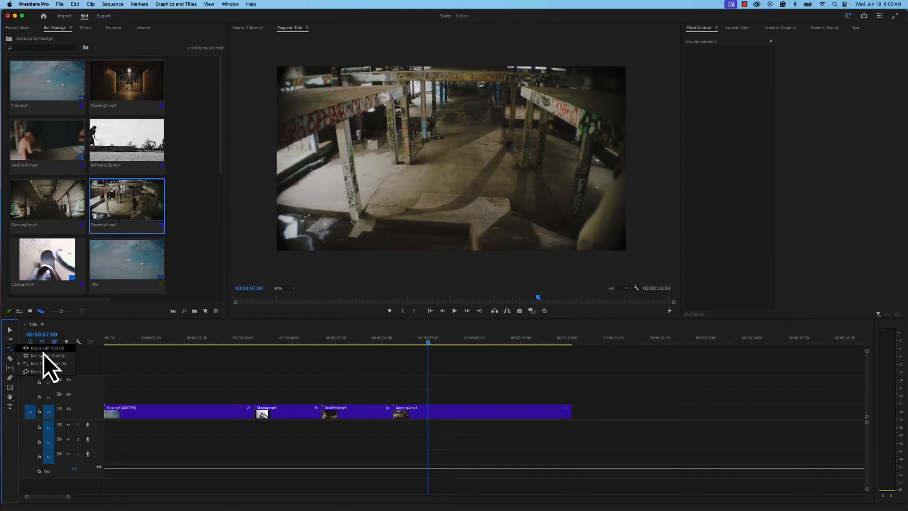
left_click(12, 332)
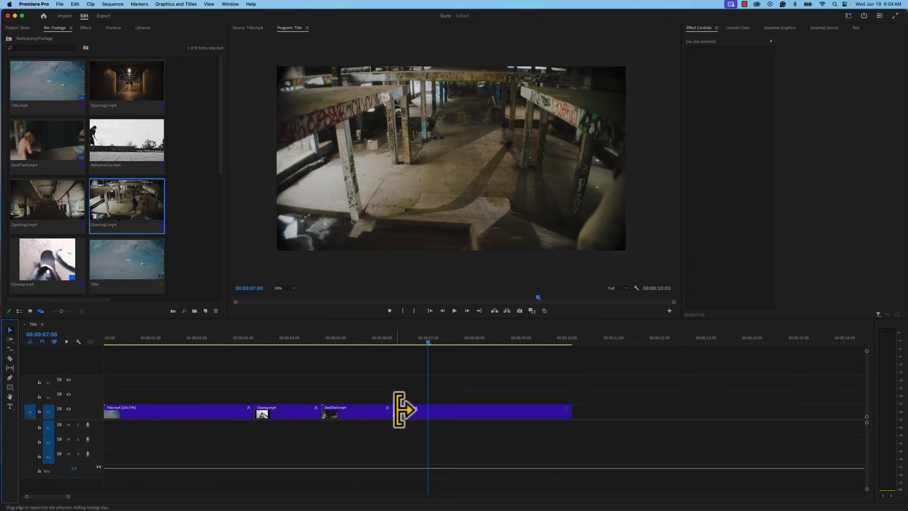
left_click_drag(399, 410, 445, 410)
left_click_drag(434, 410, 454, 410)
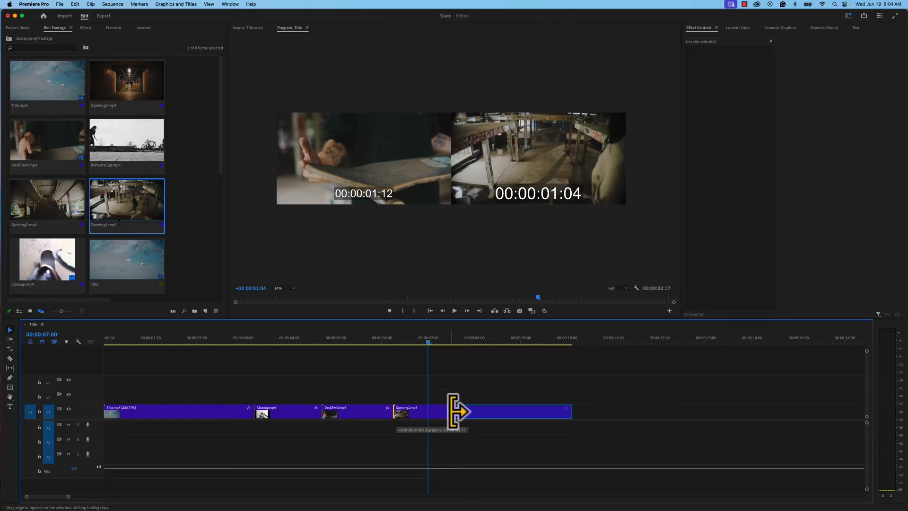
mouse_move(454, 410)
left_mouse_down()
mouse_move(446, 409)
mouse_move(460, 411)
left_mouse_up()
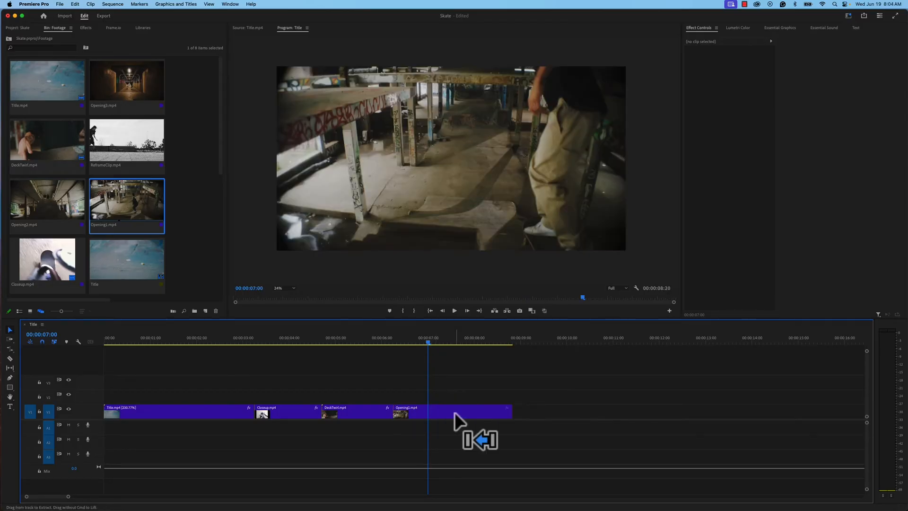
left_click(380, 341)
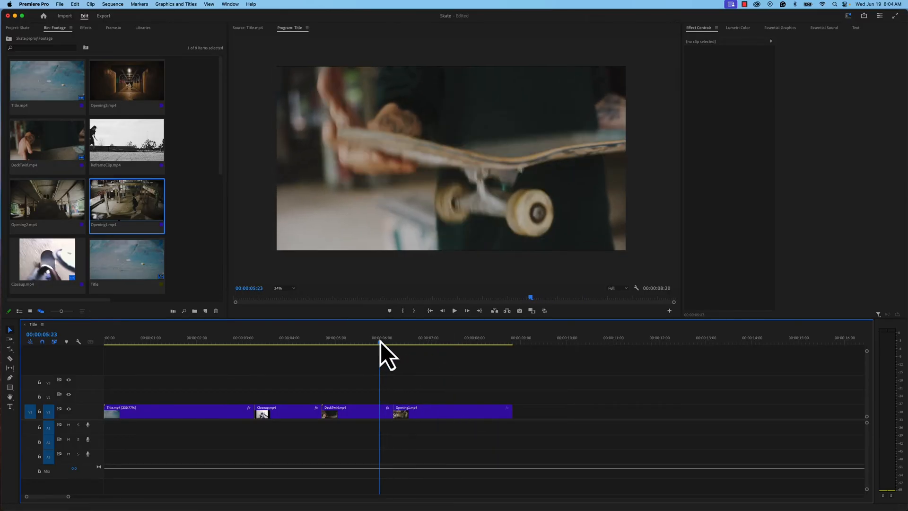
key("space")
key("space")
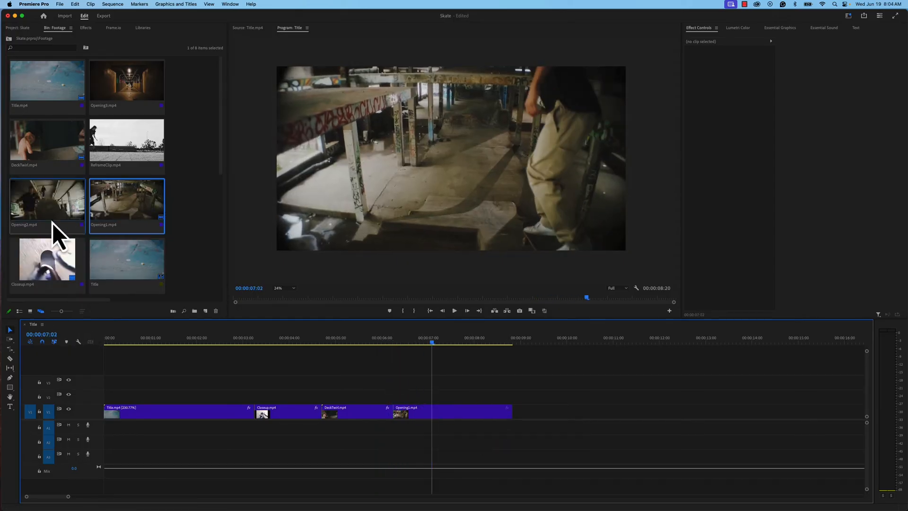
Add Opening2.mp4 from the Footage bin directly after Opening1.mp4 and scrub through it to 00:00:10:13.
left_click_drag(53, 200, 189, 267)
left_click_drag(285, 284, 521, 407)
left_click_drag(515, 353, 592, 349)
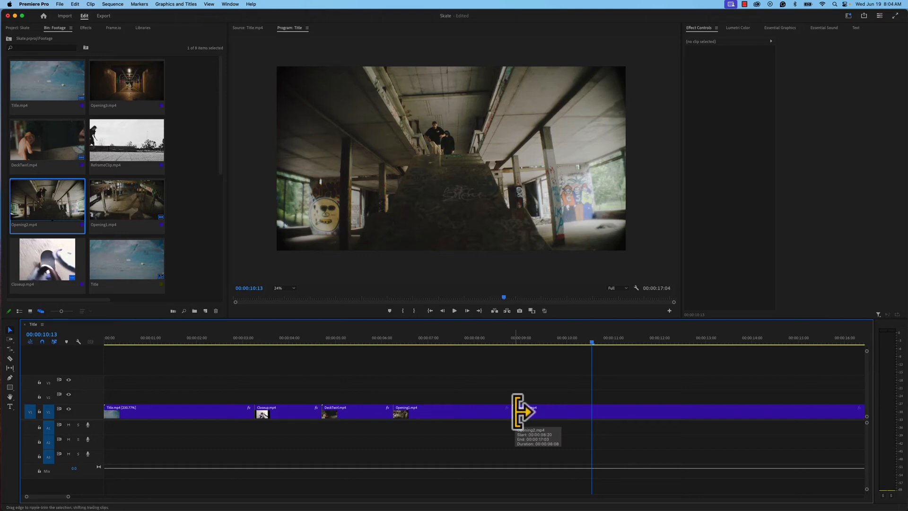
Ripple trim the start of Opening2.mp4 so the clip ends at 00:00:12:02, and preview the trimmed clip.
left_click_drag(520, 411, 757, 415)
left_click_drag(556, 342, 497, 347)
key("space")
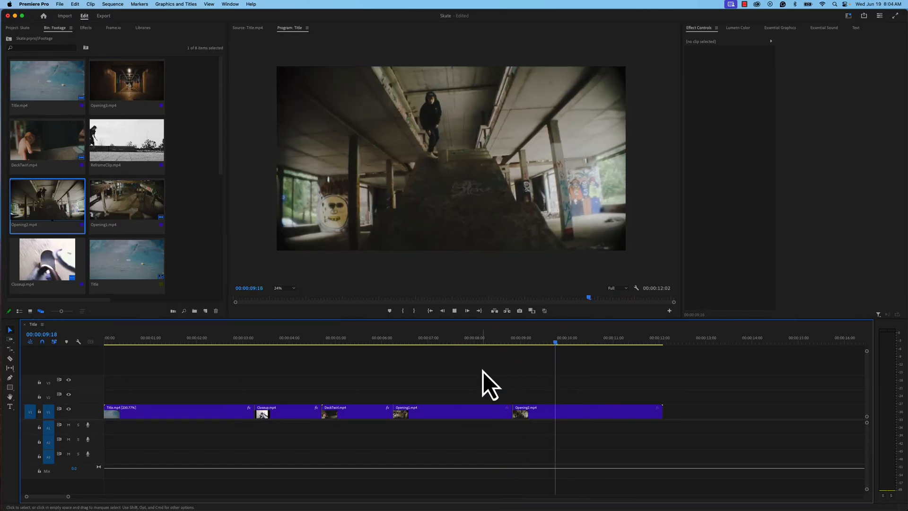
key("space")
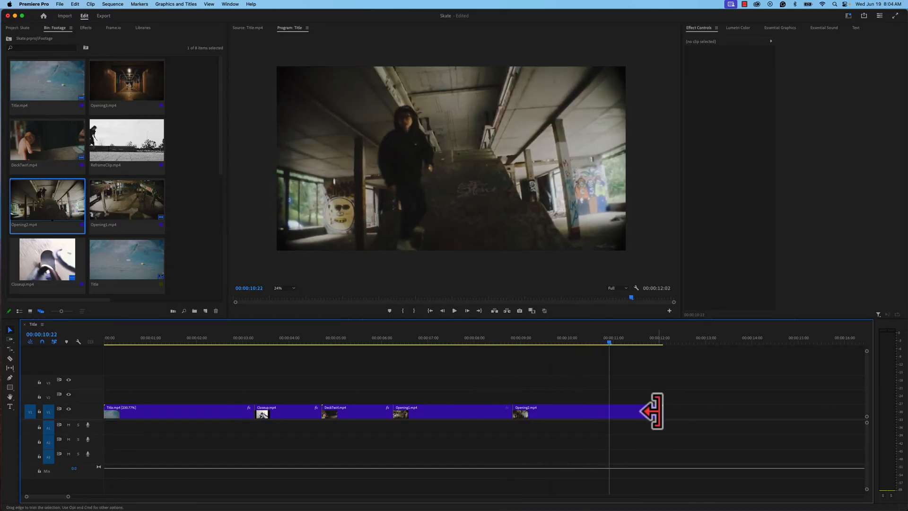
Ripple trim the end of Opening2.mp4 to 00:00:11:00 and add Opening3.mp4 from the Footage bin directly after it.
left_click_drag(661, 411, 605, 413)
left_click_drag(600, 343, 587, 361)
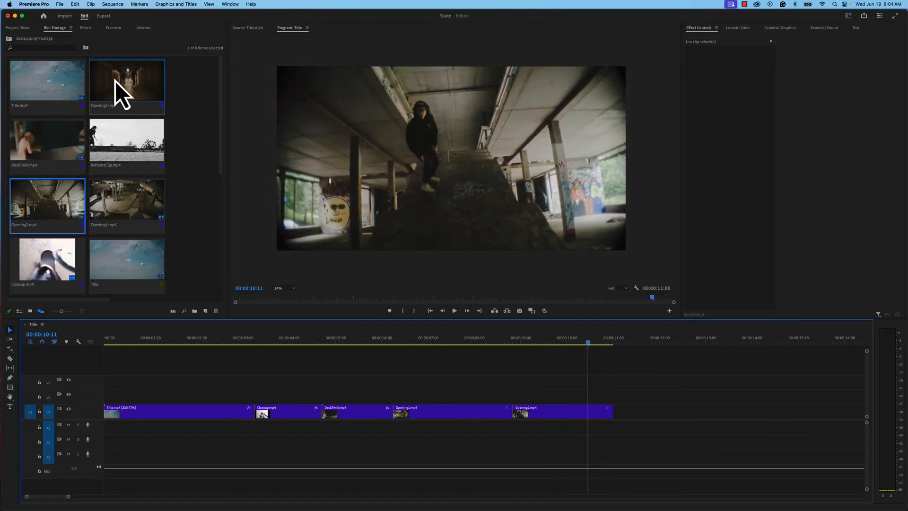
left_click_drag(115, 81, 615, 411)
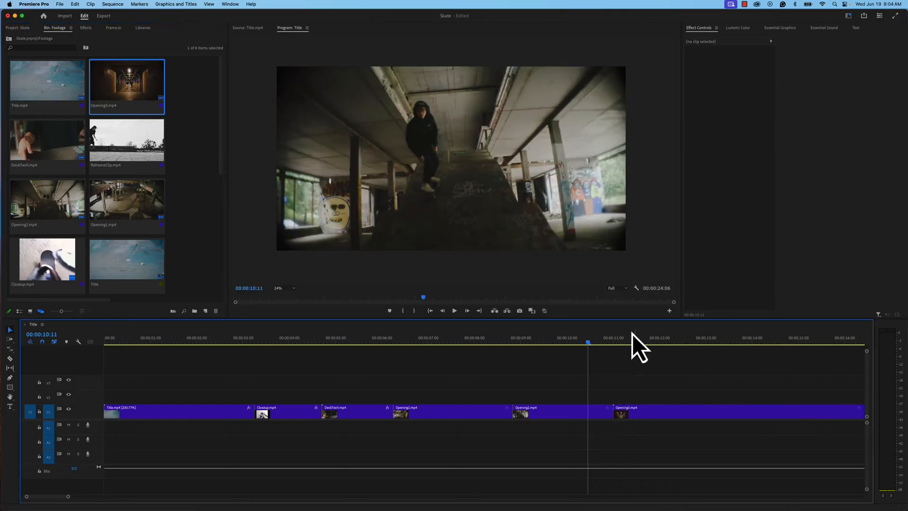
Split Opening3.mp4 at 00:00:13:04, delete the part after the cut, and preview the transition from Opening2.mp4.
left_click_drag(615, 341, 713, 346)
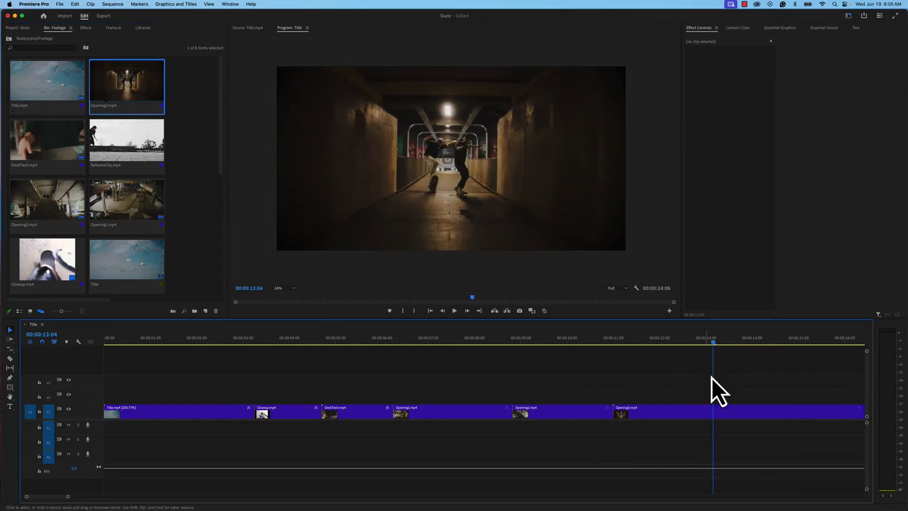
key("super+k")
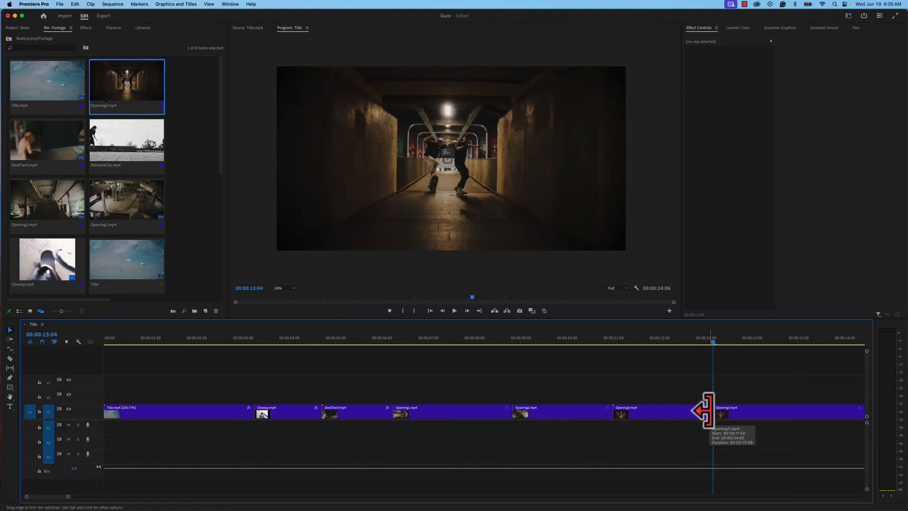
left_click(781, 410)
key("Delete")
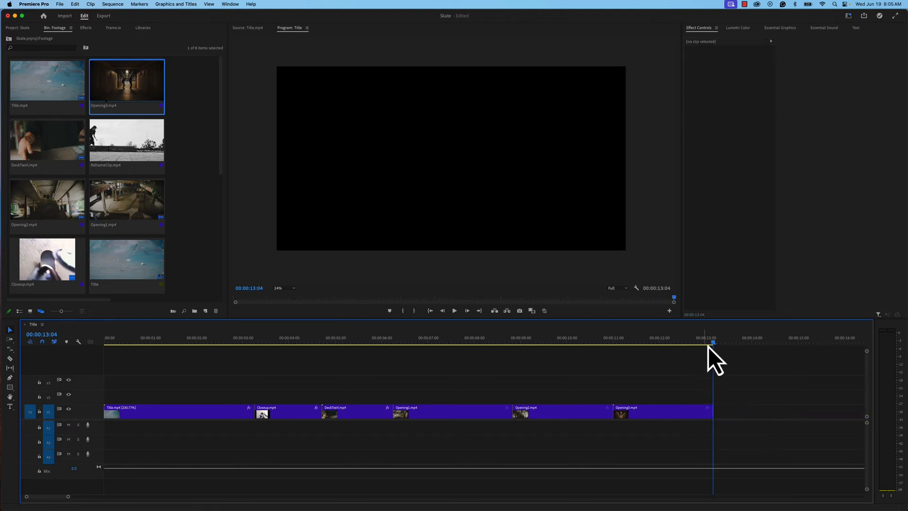
left_click_drag(708, 345, 555, 353)
key("space")
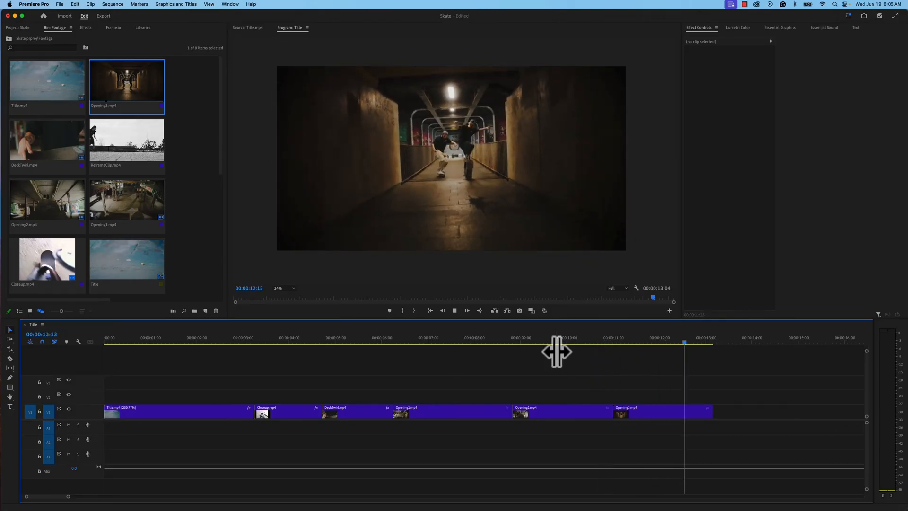
key("space")
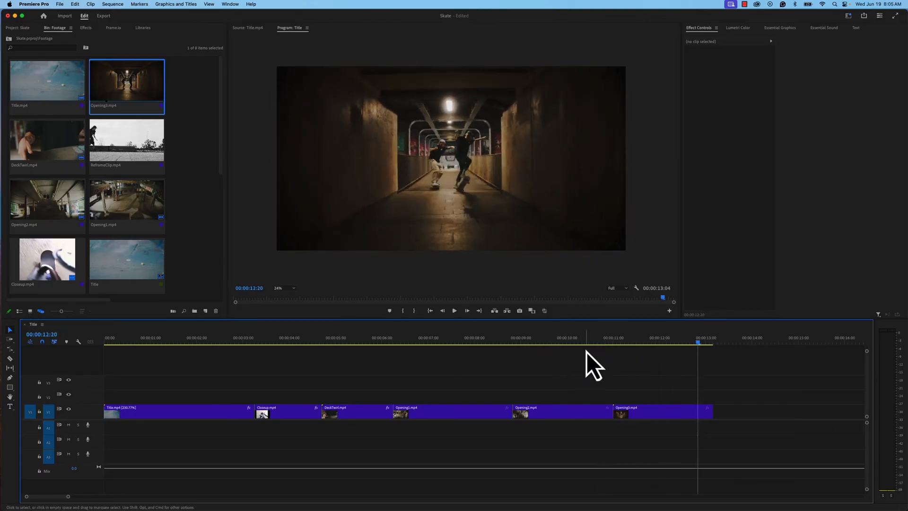
Add ReframeClip.mp4 from the Footage bin directly after Opening3.mp4 and play through it.
scroll(84, 180, "down", 2)
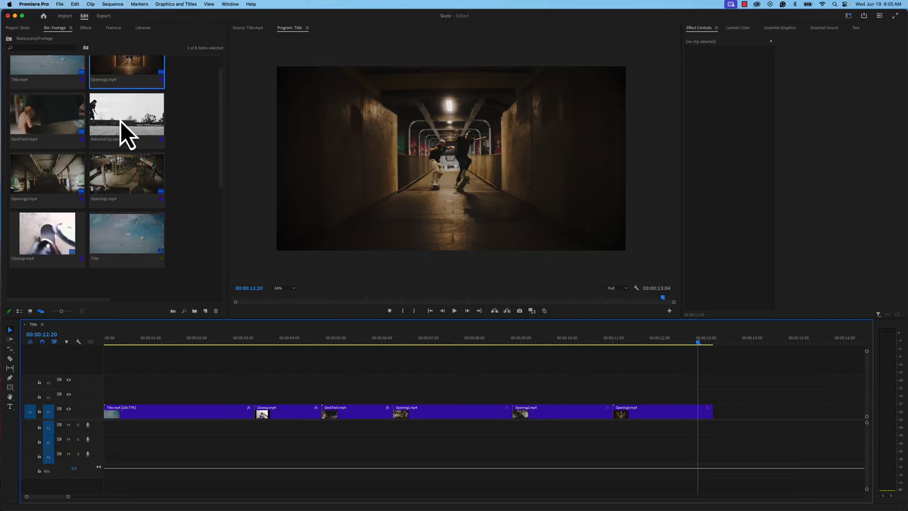
left_click_drag(121, 121, 713, 416)
key("space")
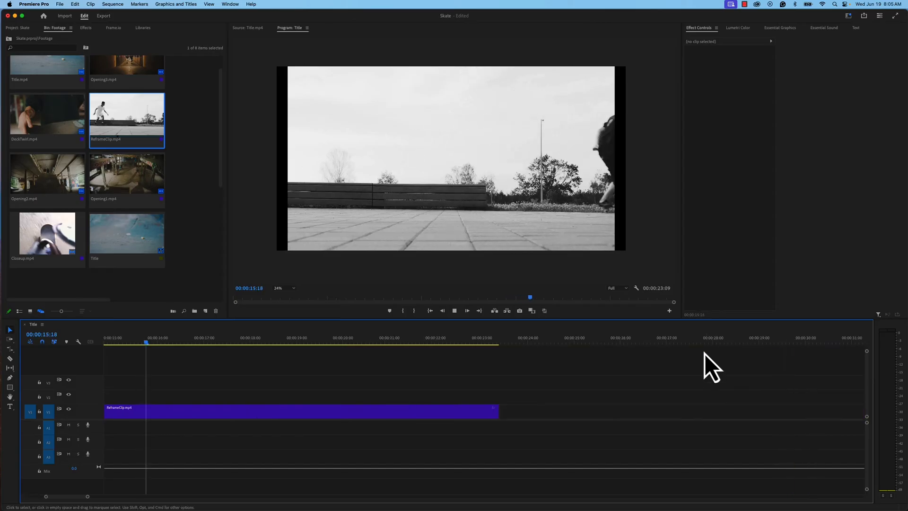
key("space")
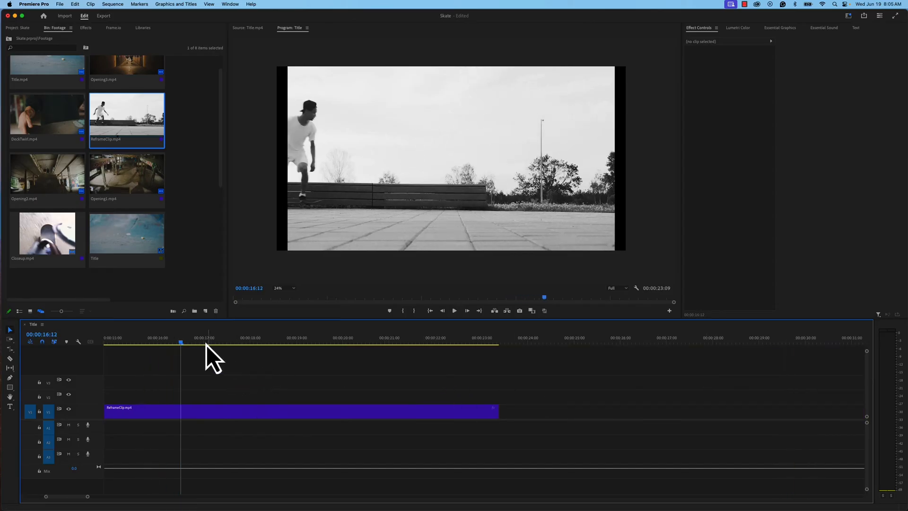
Split ReframeClip.mp4 at 00:00:16:03 and delete the part after the cut.
left_click_drag(167, 344, 164, 344)
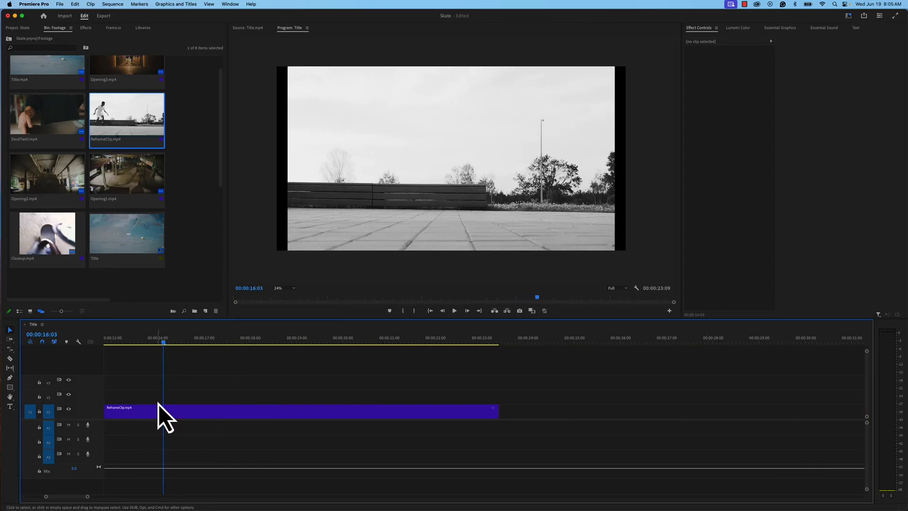
left_click(265, 420)
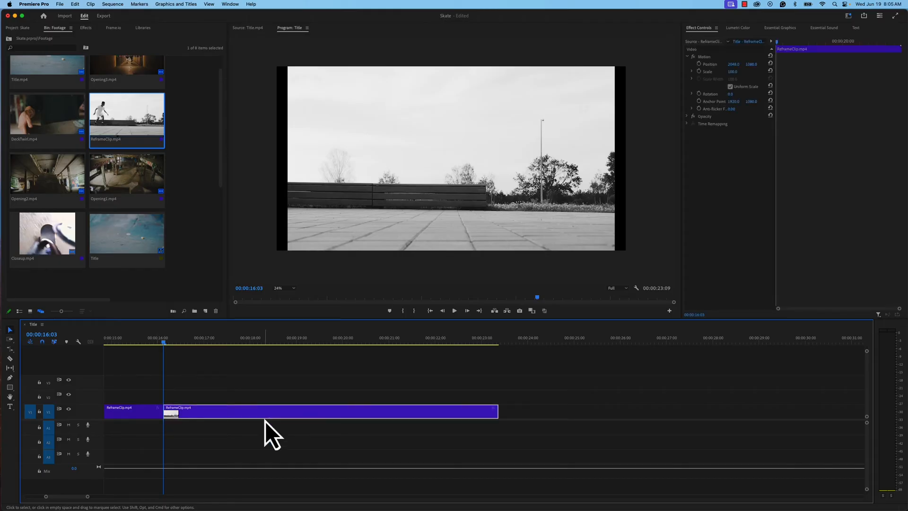
key("Delete")
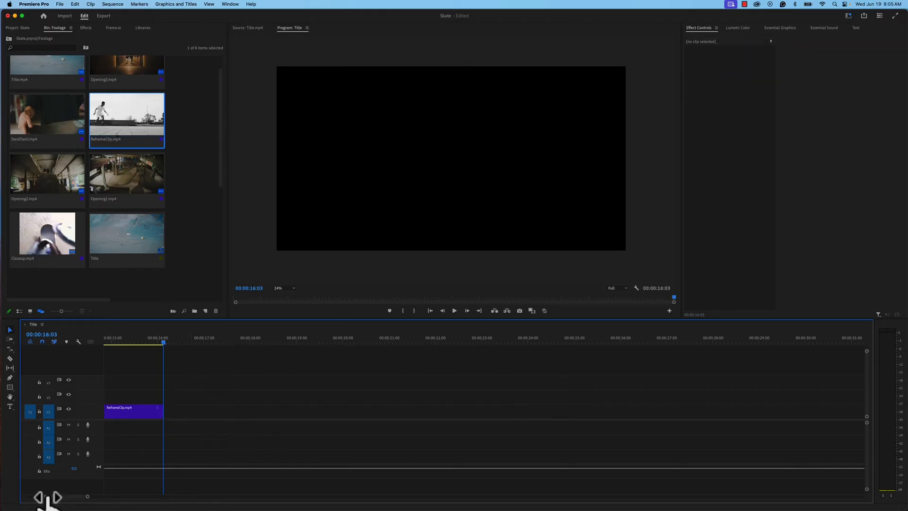
Play the whole sequence from the beginning and check ReframeClip.mp4 at 00:00:13:13.
left_click_drag(46, 503, 20, 501)
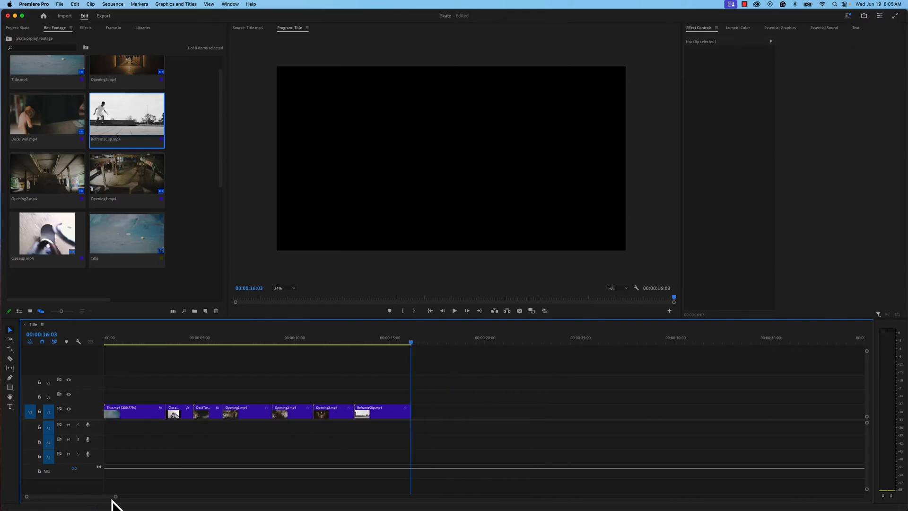
mouse_move(117, 499)
left_mouse_down()
mouse_move(105, 497)
mouse_move(123, 499)
mouse_move(114, 499)
left_mouse_up()
left_click_drag(235, 342, 105, 342)
key("space")
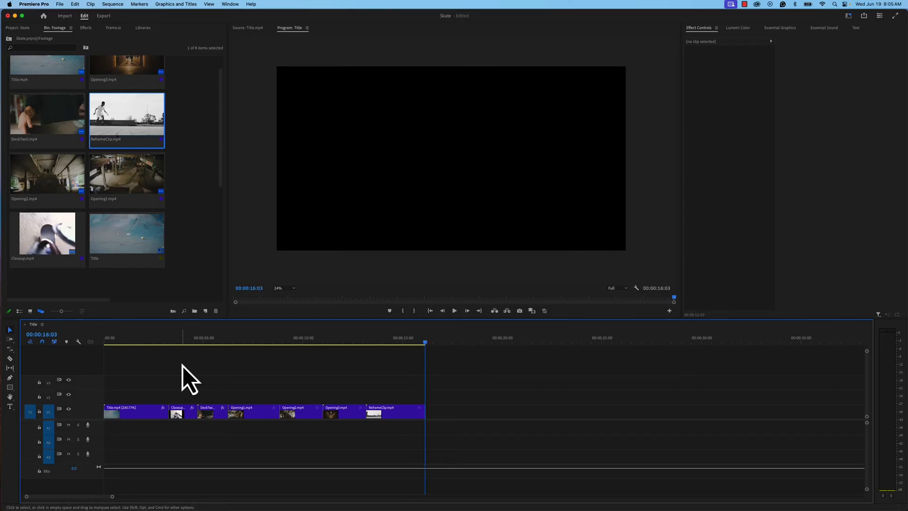
key("space")
left_click_drag(340, 341, 376, 338)
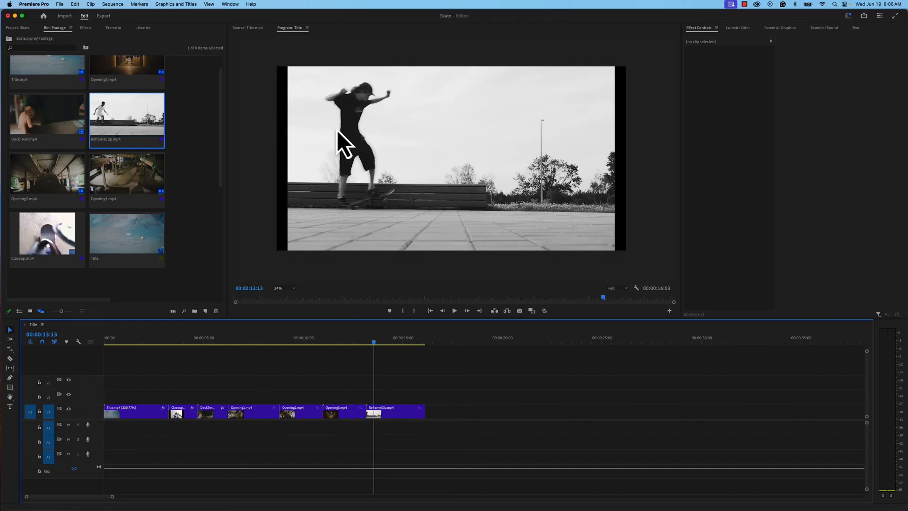
Try Set to Frame Size and Scale to Frame Size on ReframeClip.mp4, and set its scale to 121 to fill the frame.
left_click(391, 416)
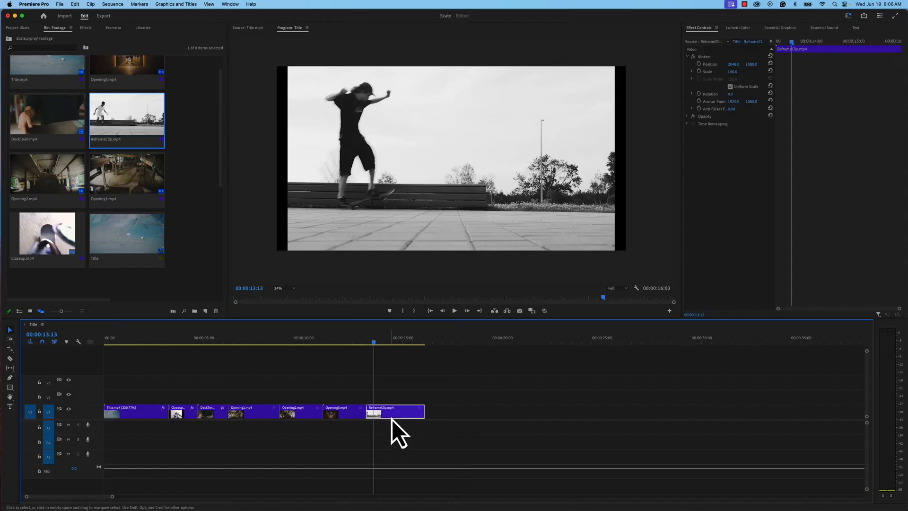
right_click(393, 418)
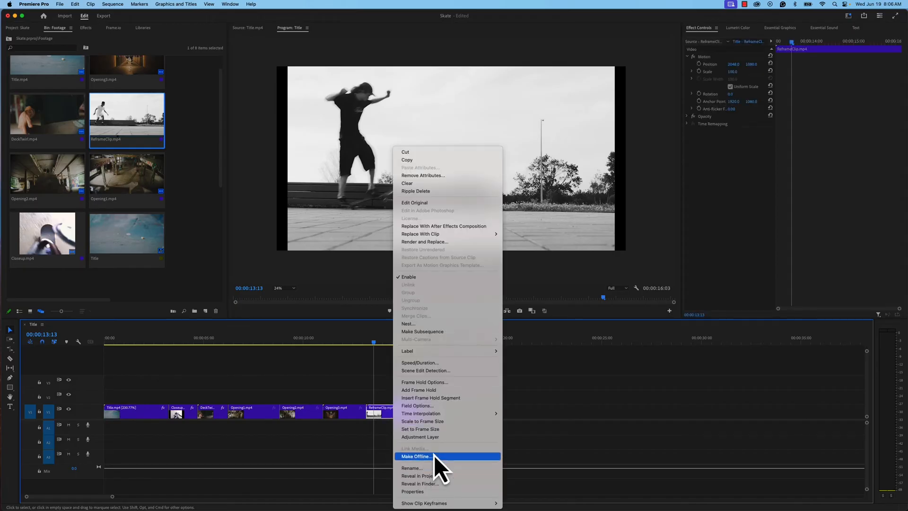
left_click(419, 432)
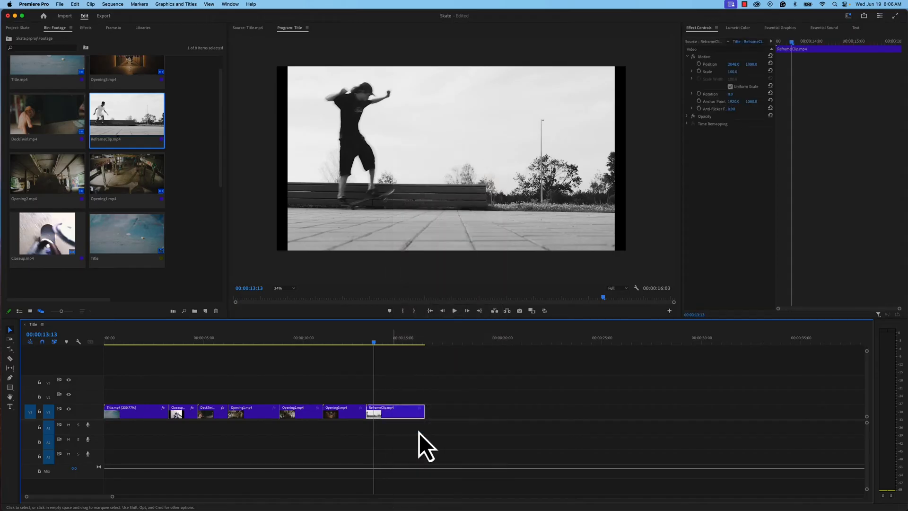
right_click(398, 412)
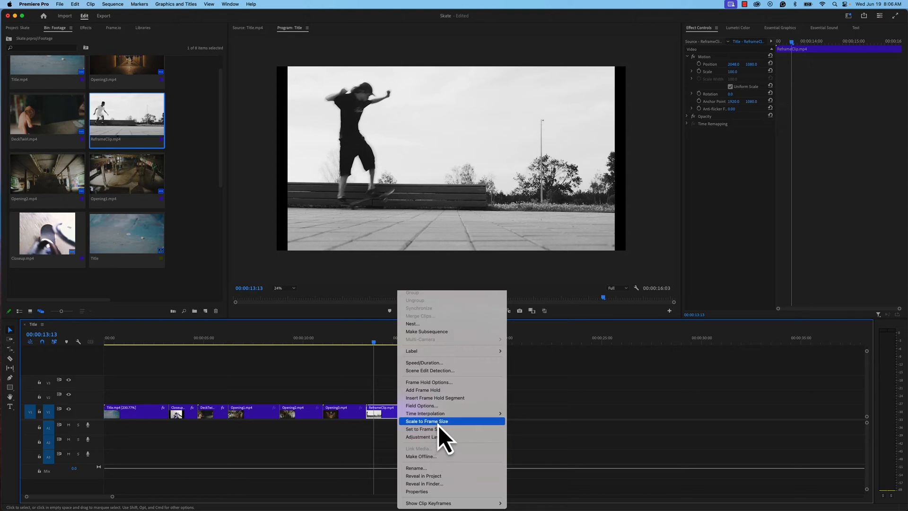
left_click(438, 424)
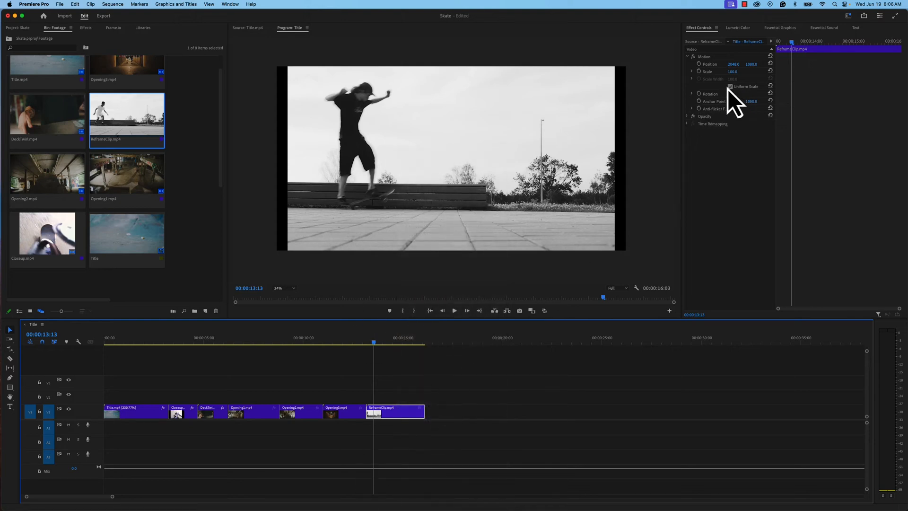
left_click_drag(733, 73, 736, 71)
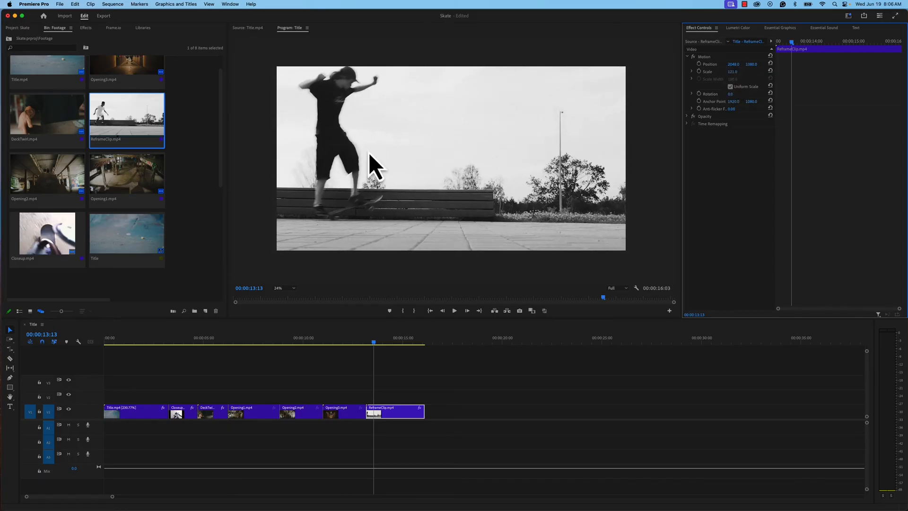
Review the cuts along the sequence and select the neighbouring clips Closeup.mp4 and DeckTwirl.mp4.
left_click_drag(221, 340, 364, 351)
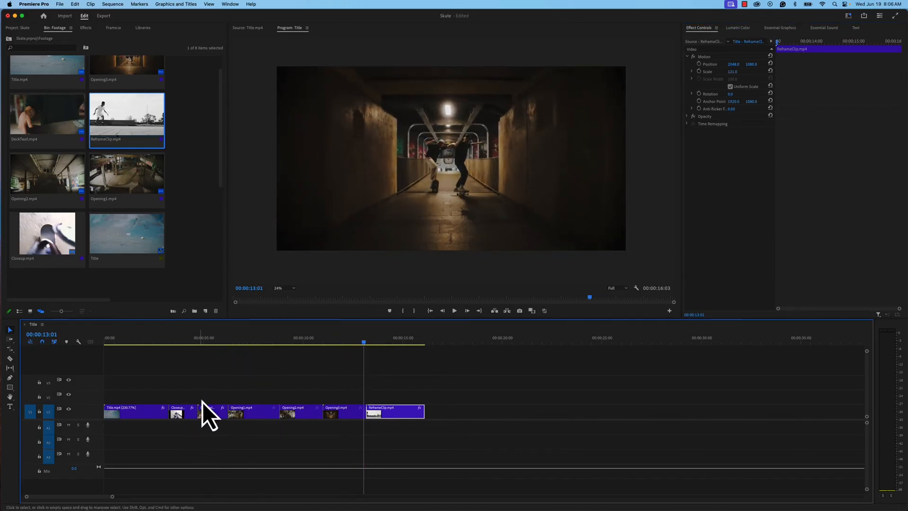
left_click(202, 343)
left_click_drag(202, 345, 200, 345)
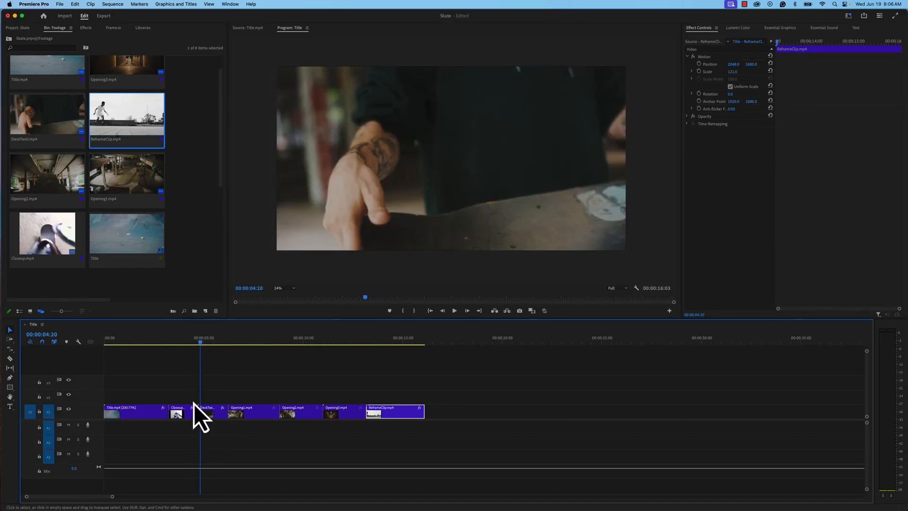
left_click_drag(194, 399, 206, 431)
left_click_drag(355, 394, 379, 439)
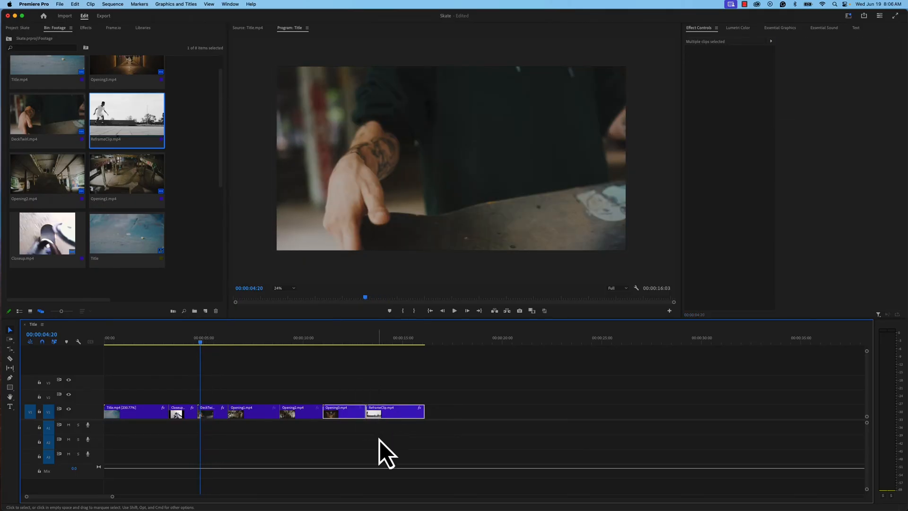
left_click_drag(191, 390, 214, 444)
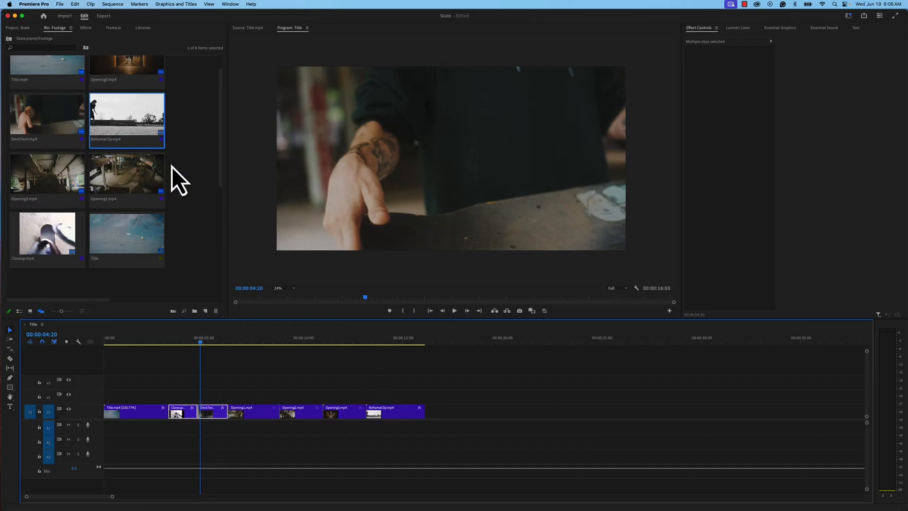
Add a Cross Dissolve video transition to the cut between Closeup.mp4 and DeckTwirl.mp4.
left_click(86, 29)
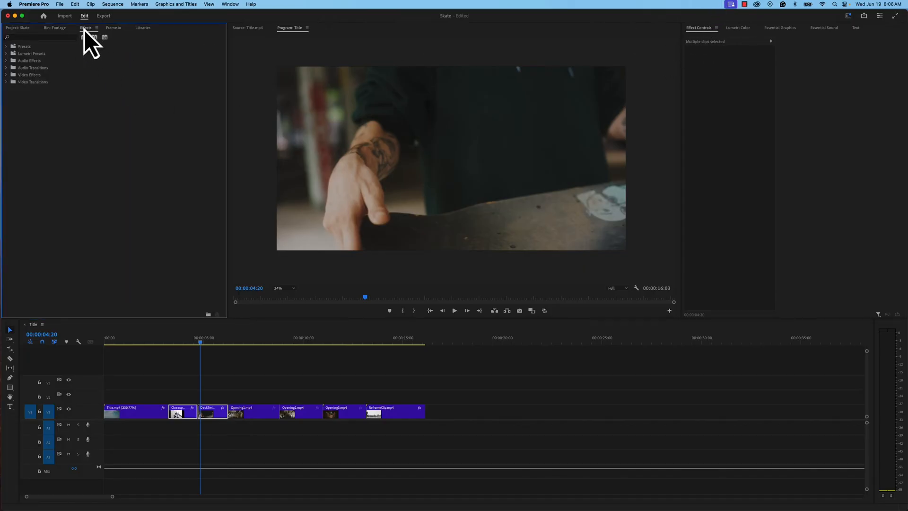
left_click(236, 4)
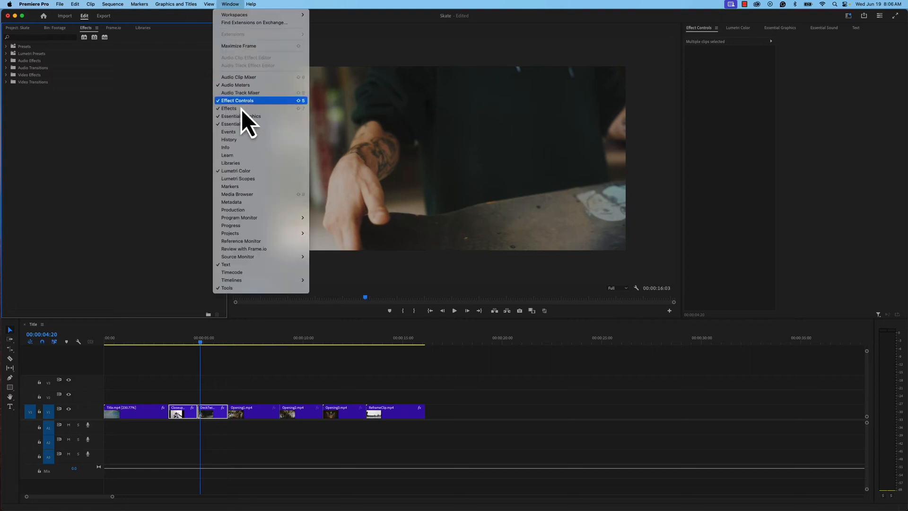
left_click(152, 116)
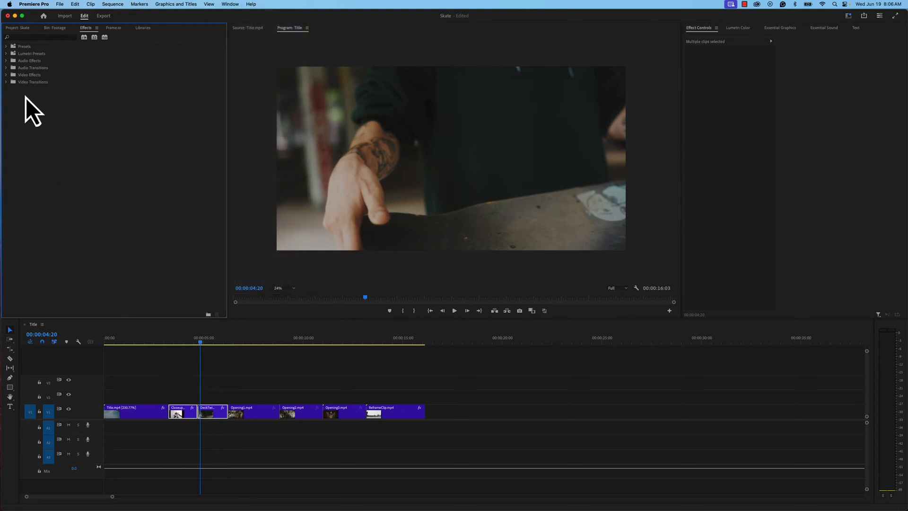
left_click(6, 83)
left_click(11, 90)
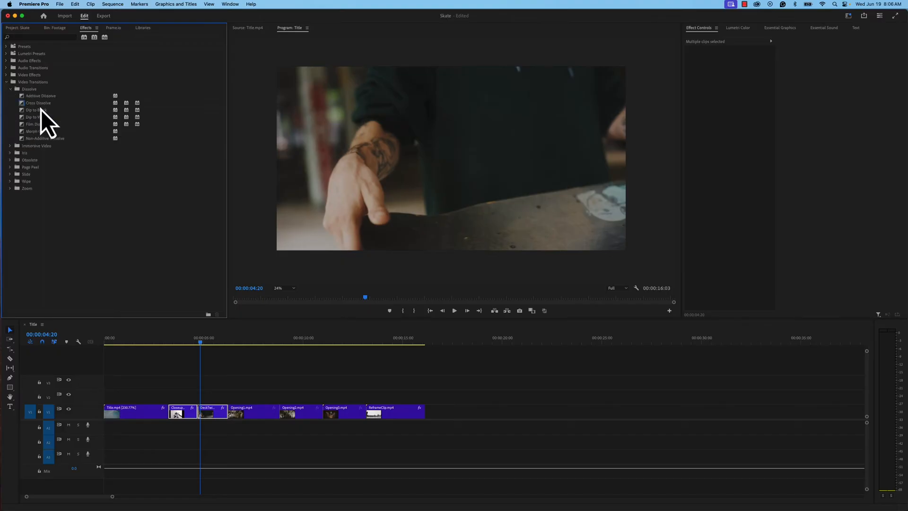
left_click_drag(42, 106, 197, 408)
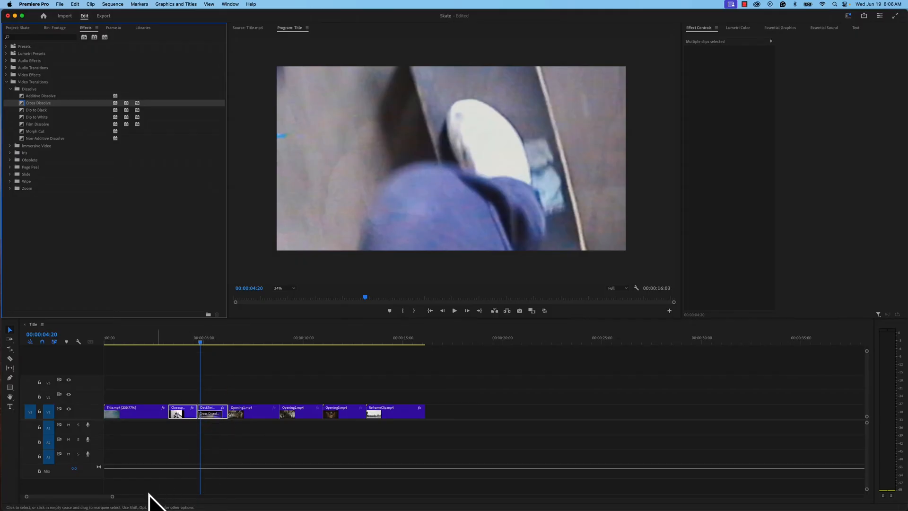
Shorten the Cross Dissolve between Closeup.mp4 and DeckTwirl.mp4 to a duration of 00:00:00:18.
mouse_move(112, 496)
left_mouse_down()
mouse_move(91, 496)
mouse_move(106, 497)
left_mouse_up()
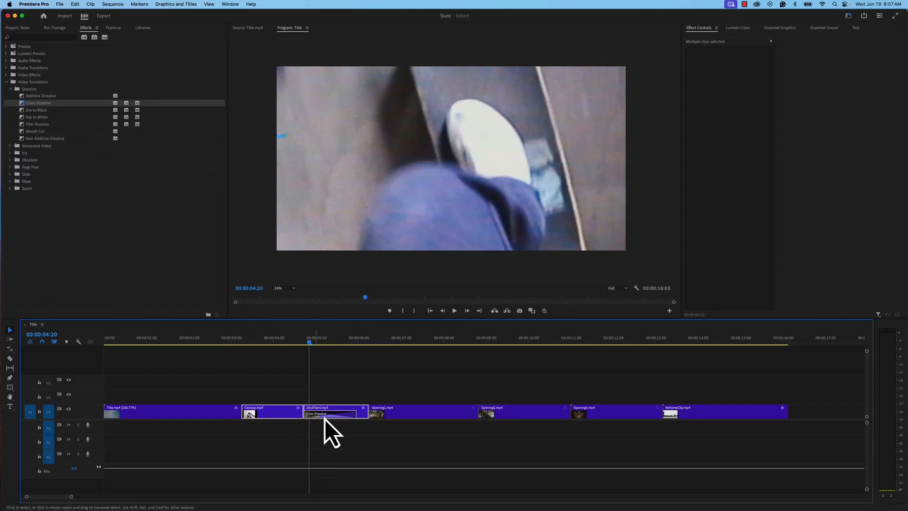
left_click(342, 371)
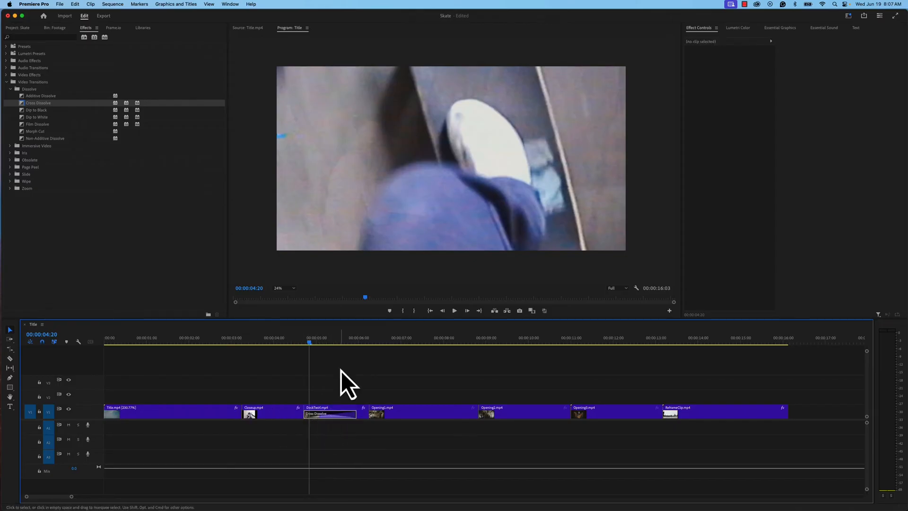
left_click(334, 418)
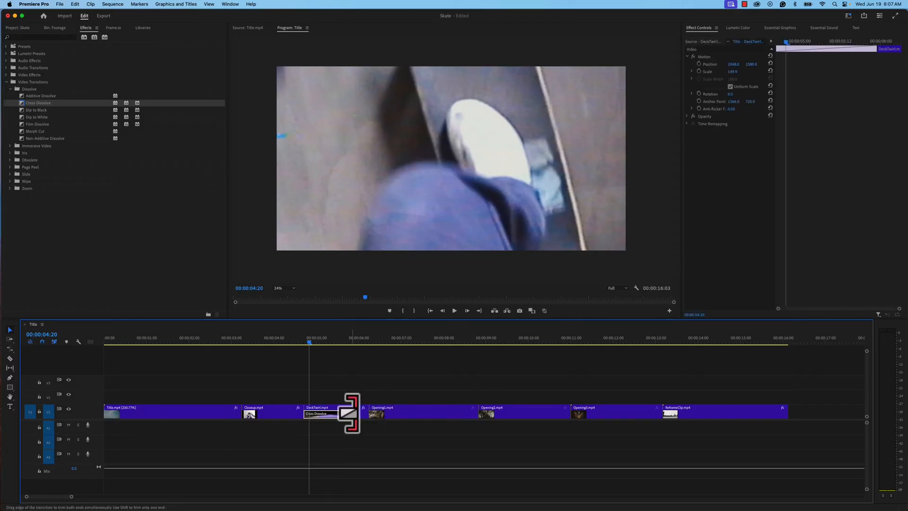
left_click(349, 415)
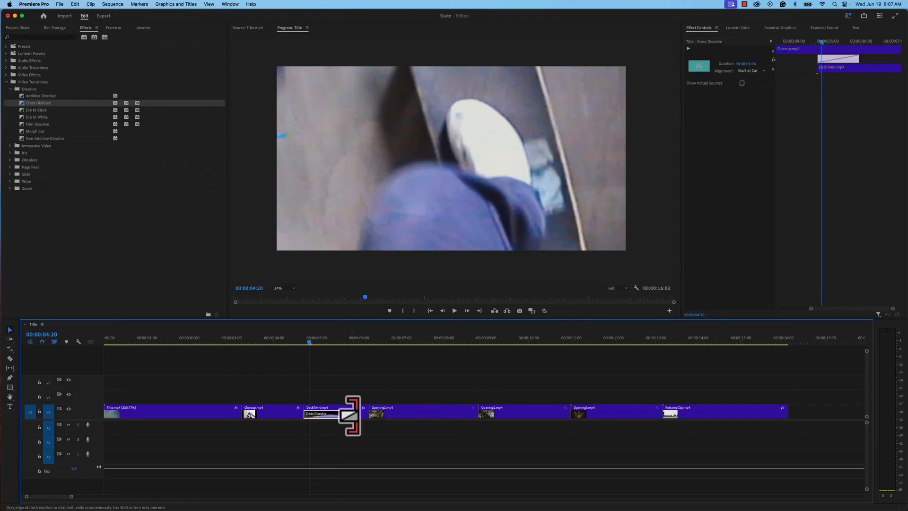
left_click_drag(355, 418, 334, 415)
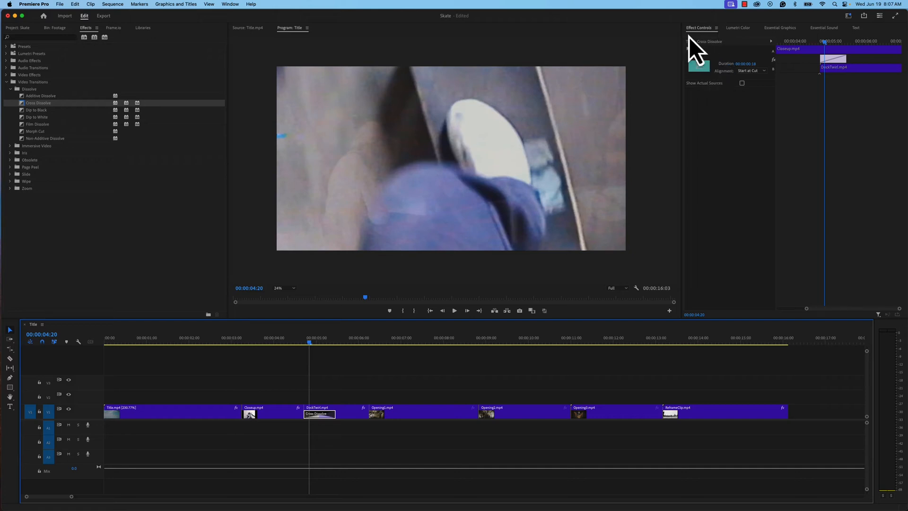
Set the alignment of the first Cross Dissolve to Center at Cut and play the transition from 00:00:04:08.
left_click(752, 73)
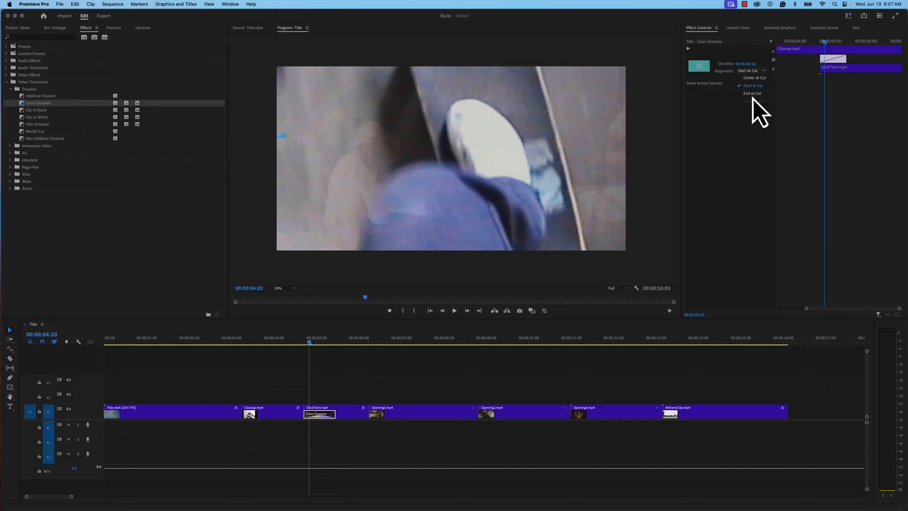
left_click(756, 78)
left_click(289, 344)
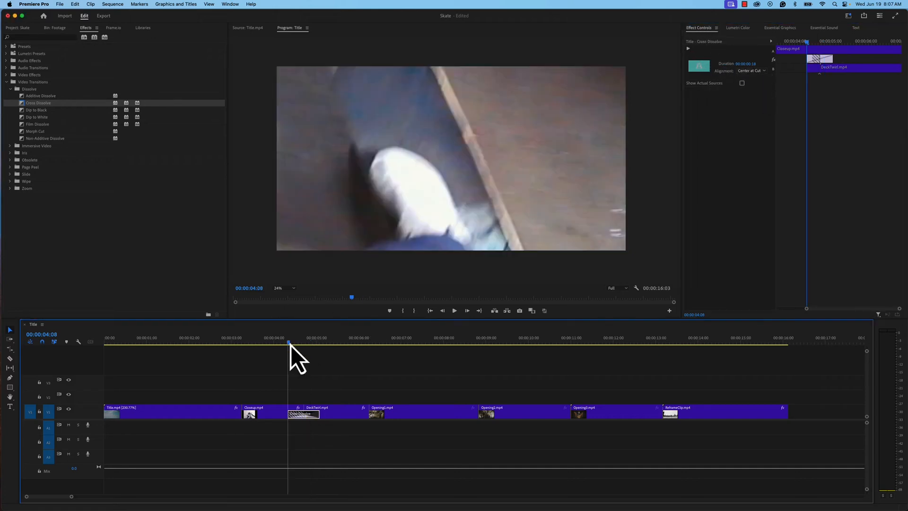
key("space")
key("space")
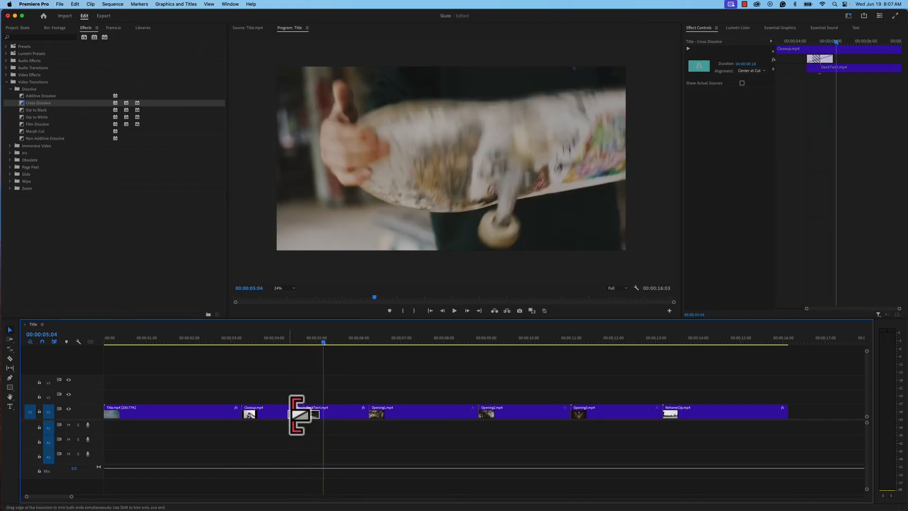
Lengthen the centred Cross Dissolve before DeckTwirl.mp4 to 00:00:01:00 and play it back.
left_click_drag(292, 414, 283, 414)
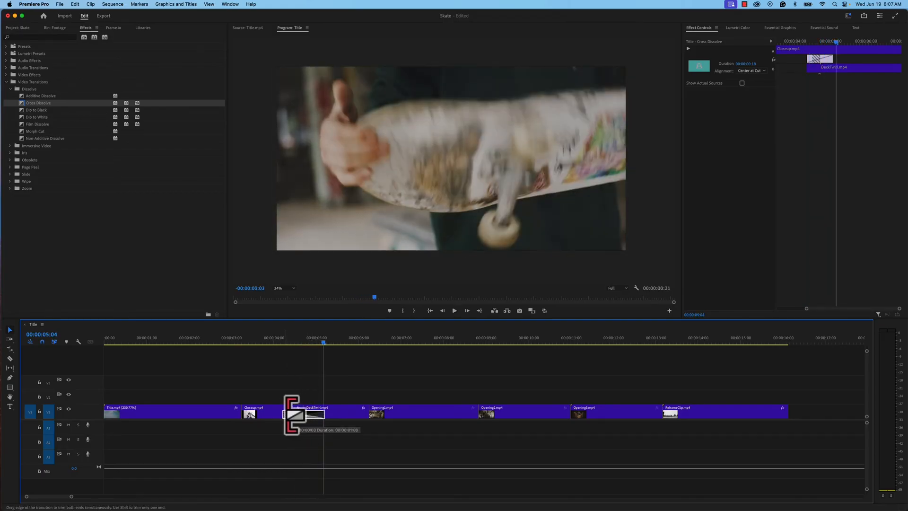
left_click(283, 342)
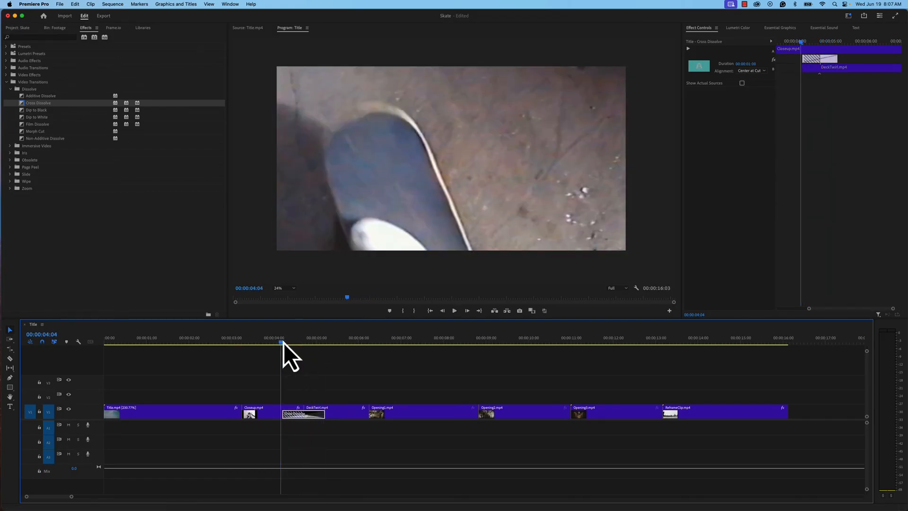
key("space")
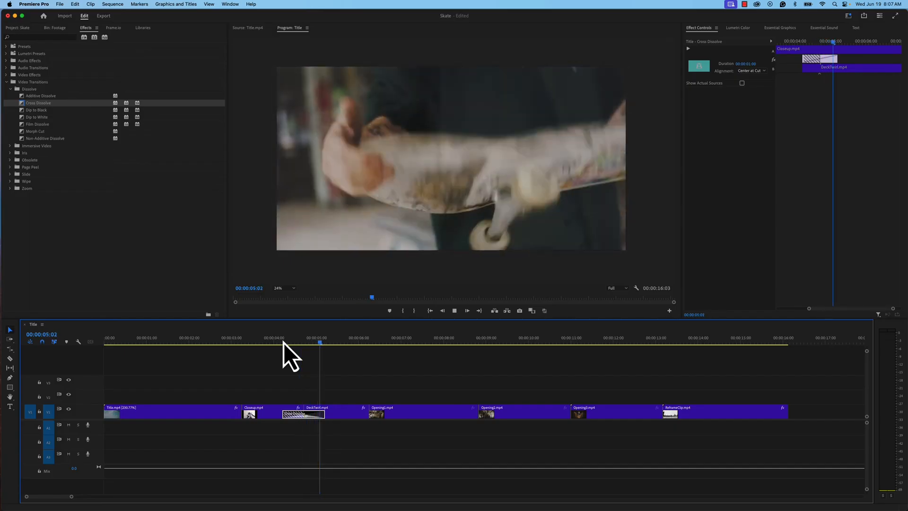
Ripple trim about 9 frames off the start of DeckTwirl.mp4 and play the sequence across the shortened clip.
left_click(308, 420)
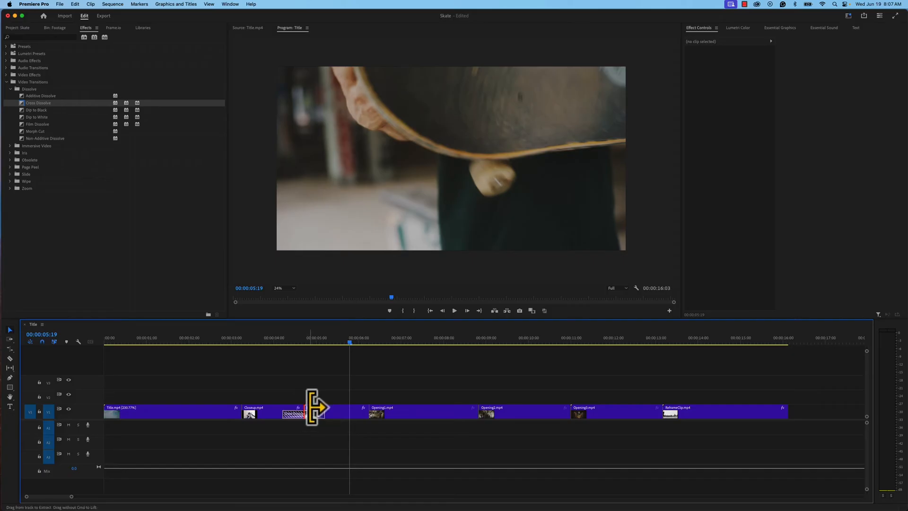
left_click_drag(311, 405, 313, 406)
left_click_drag(315, 406, 326, 406)
key("space")
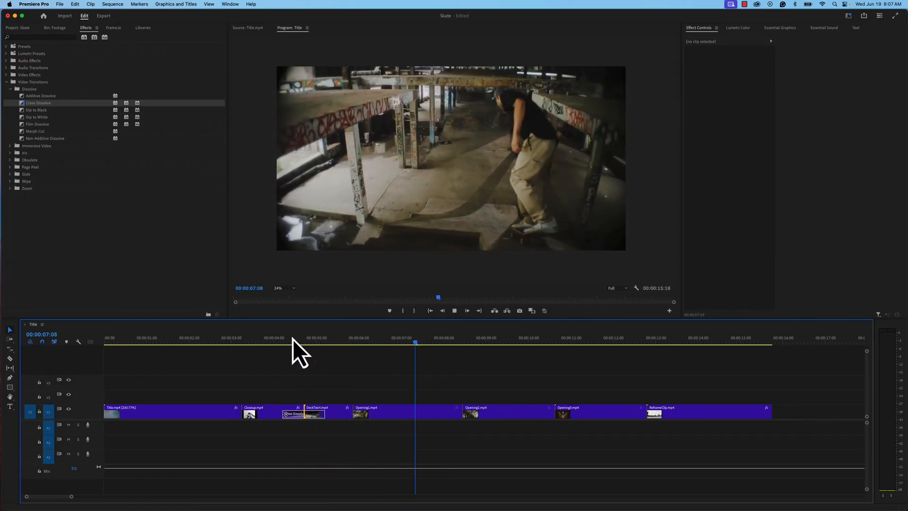
key("space")
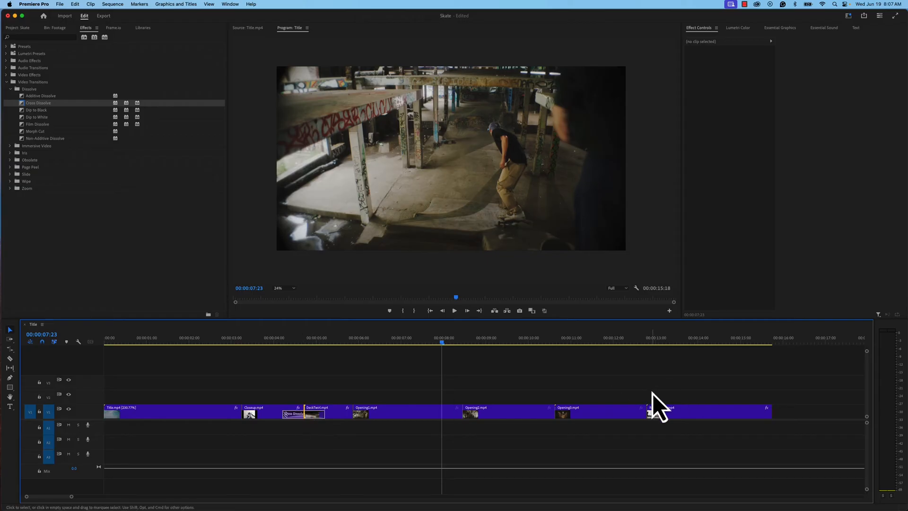
Add a Cross Dissolve between Opening3.mp4 and ReframeClip.mp4 and align it to Center at Cut.
left_click_drag(58, 103, 685, 418)
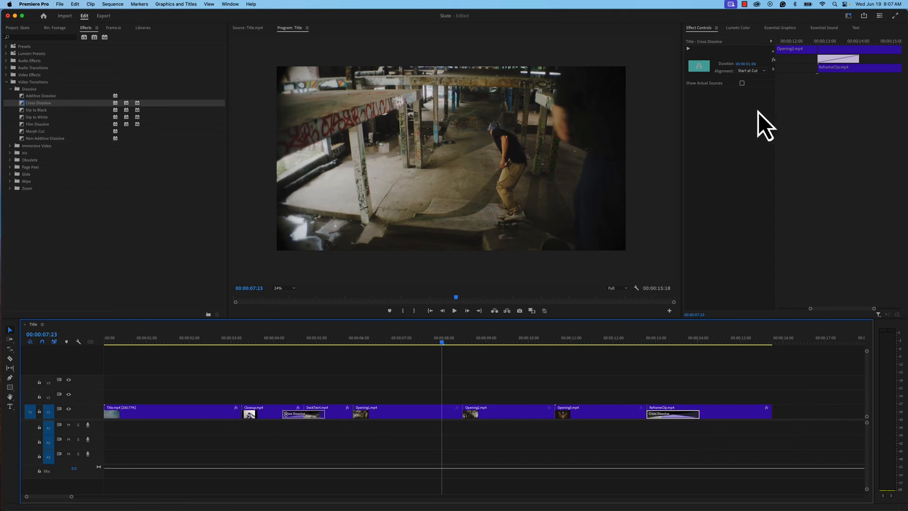
left_click(755, 71)
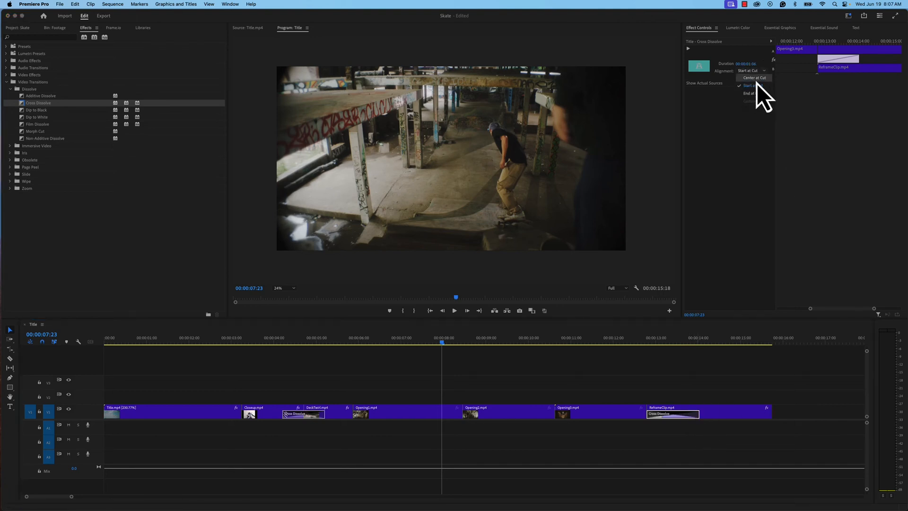
left_click(755, 79)
Shorten the Cross Dissolve before ReframeClip.mp4 to 00:00:00:18 and play it back.
left_click_drag(631, 414, 633, 410)
left_click(625, 337)
key("space")
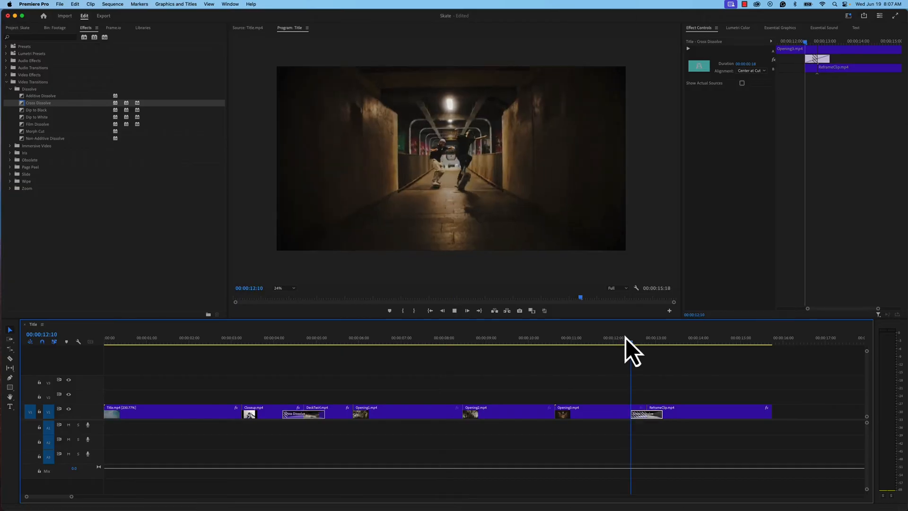
key("space")
Try Dip to Black at the end of ReframeClip.mp4, replace it with Dip to White lasting 00:00:00:17, and play the ending.
left_click_drag(41, 111, 752, 415)
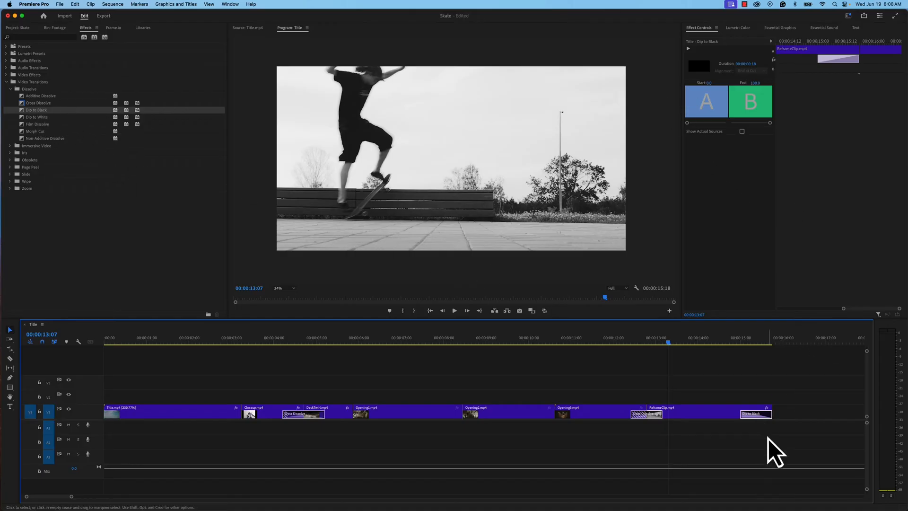
key("Delete")
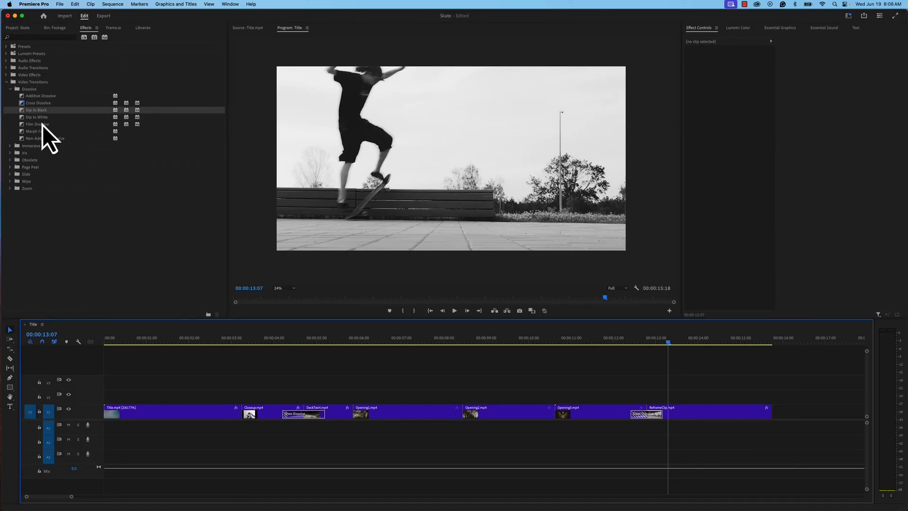
left_click_drag(38, 117, 741, 419)
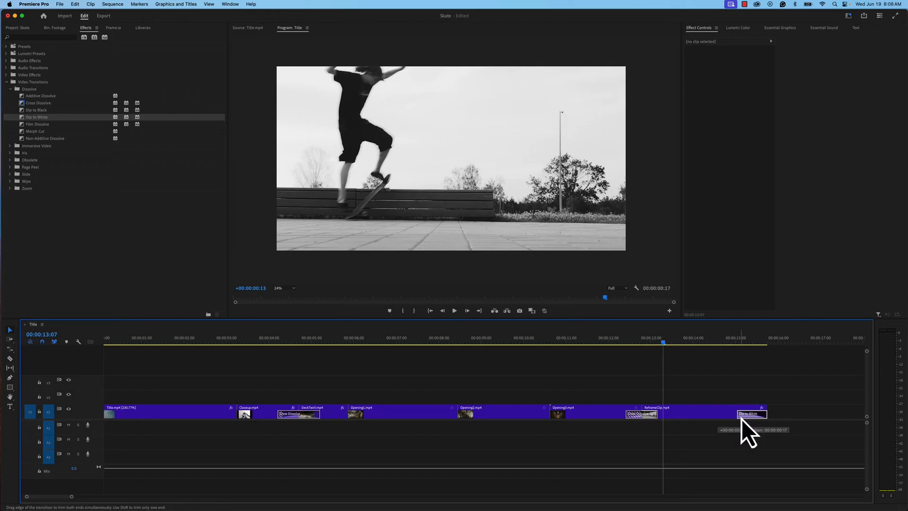
left_click(731, 339)
key("space")
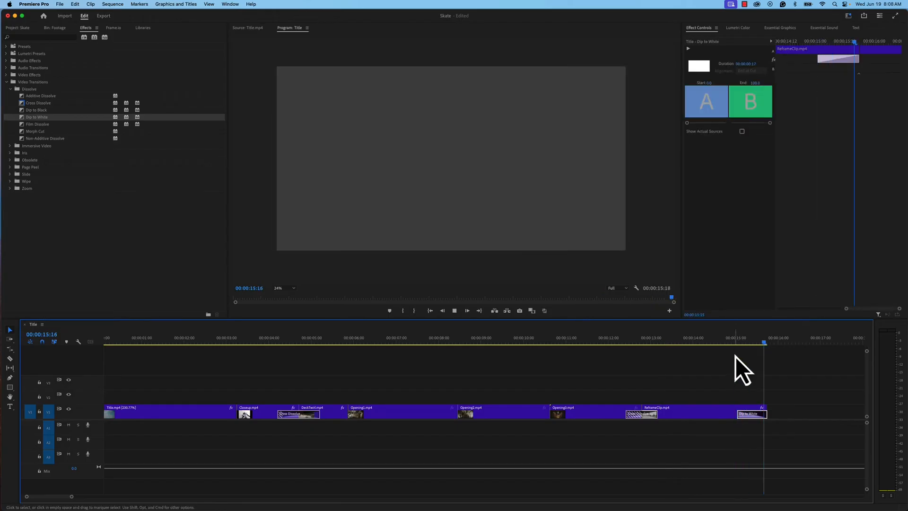
key("space")
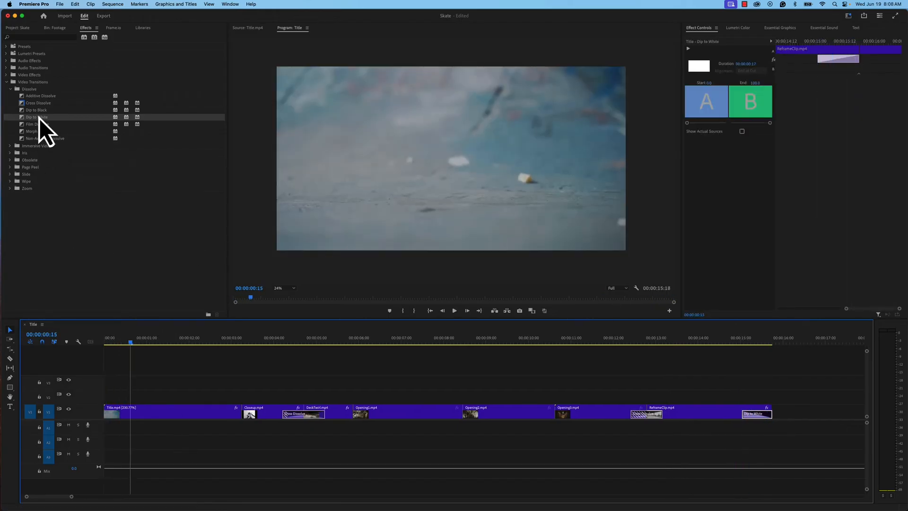
Add a Dip to White transition of 00:00:00:13 at the start of Title.mp4 and play the sequence from the beginning.
left_click_drag(39, 118, 126, 414)
key("space")
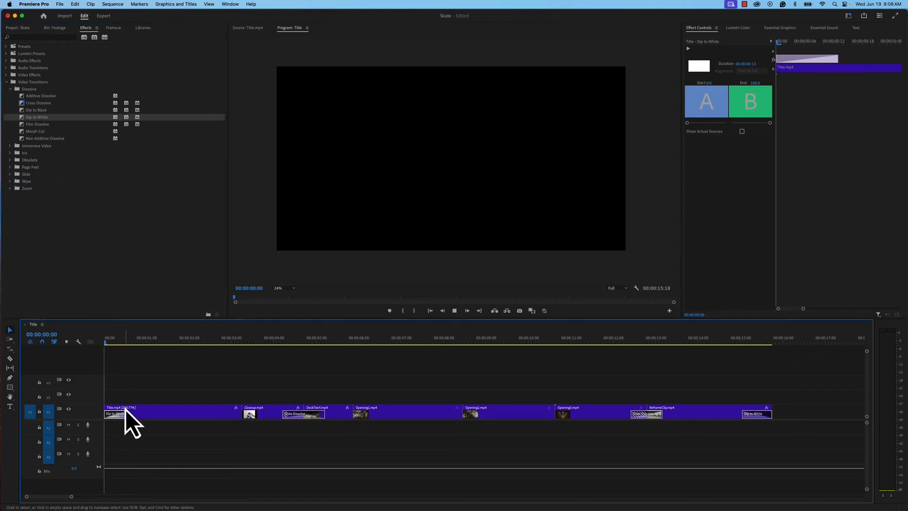
key("space")
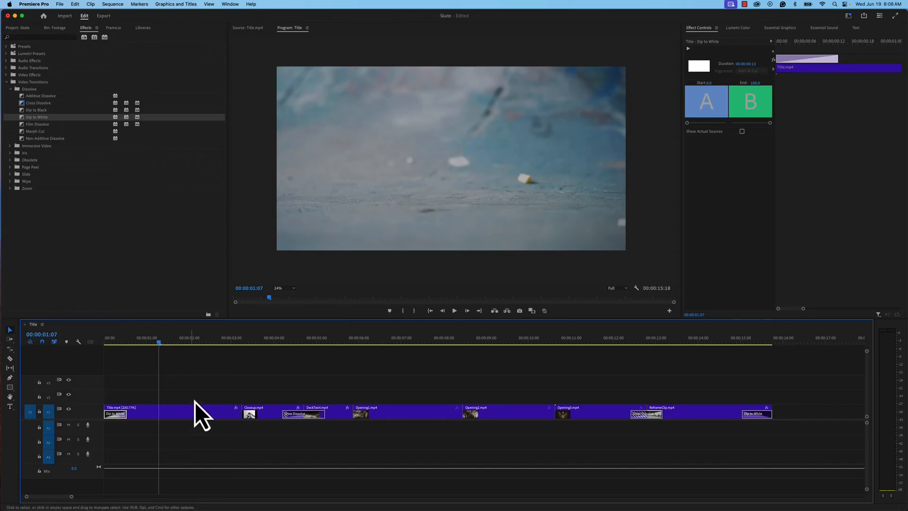
key("space")
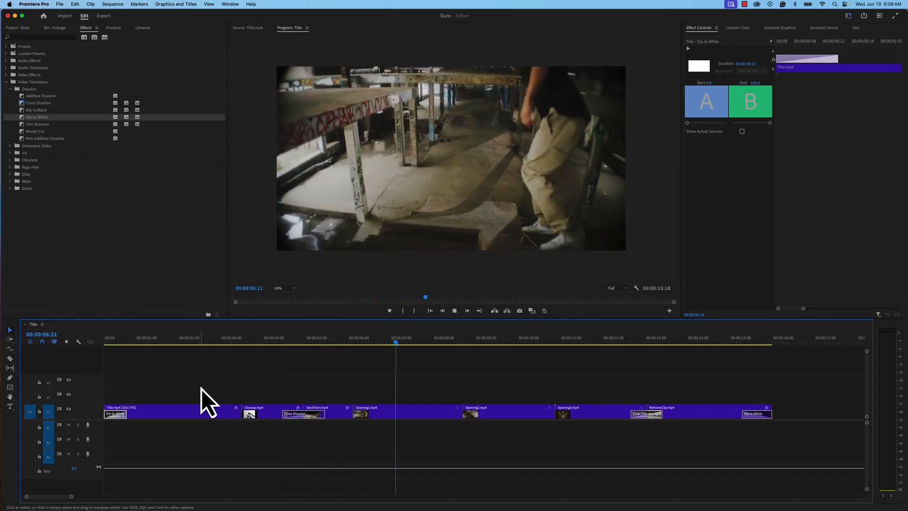
key("space")
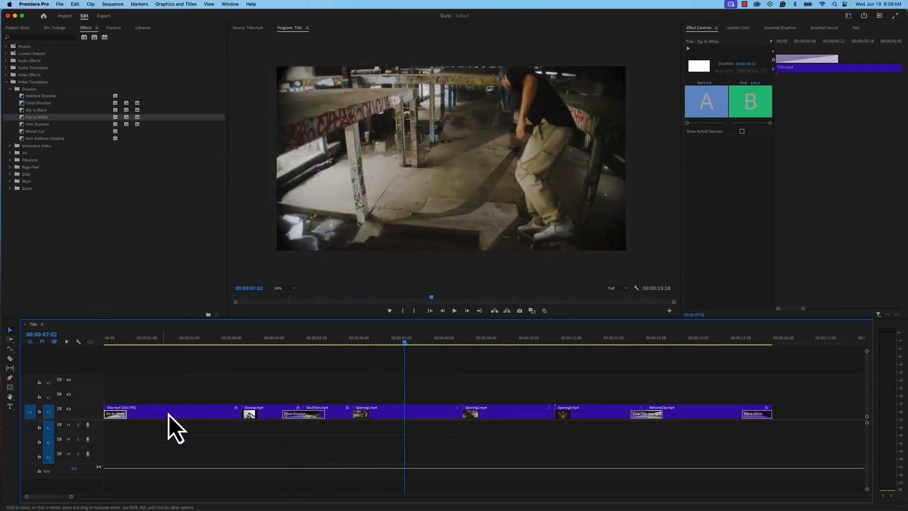
Create a new text layer above Title.mp4, starting at 00:00:00:18, using Essential Graphics.
left_click_drag(112, 341, 136, 338)
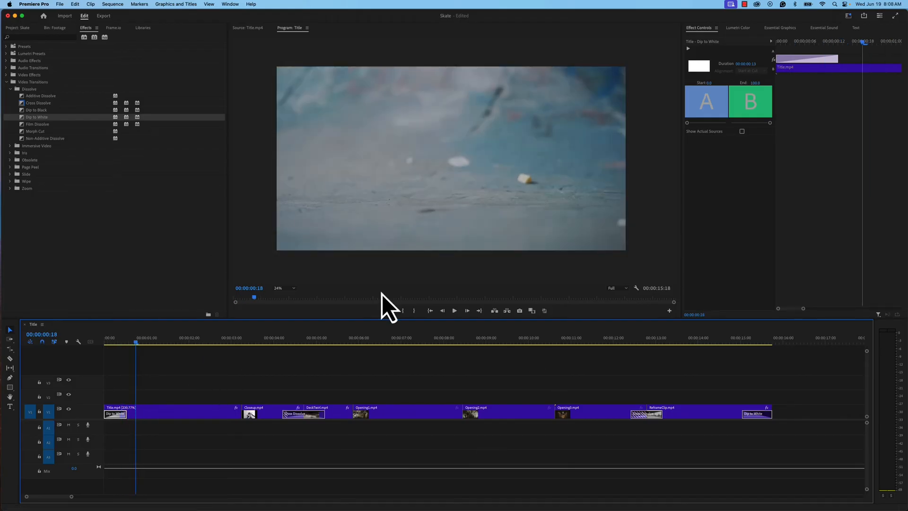
left_click(15, 28)
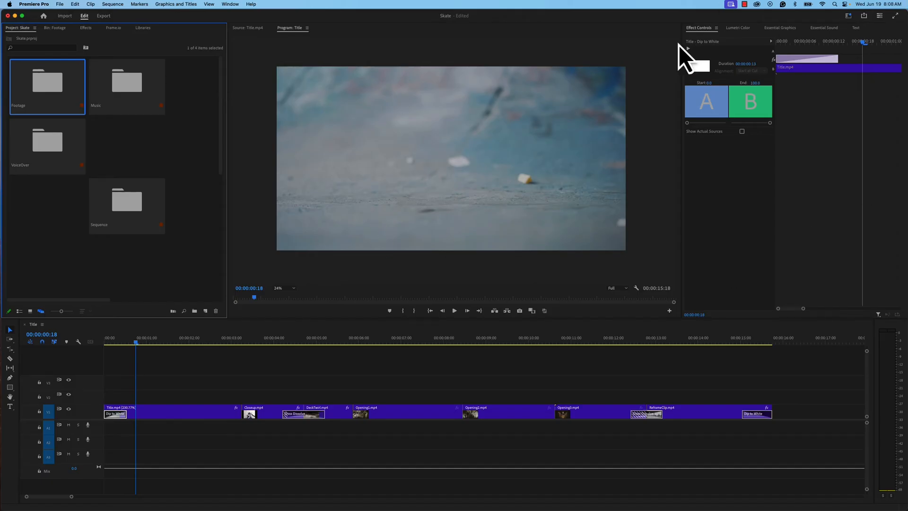
left_click(789, 30)
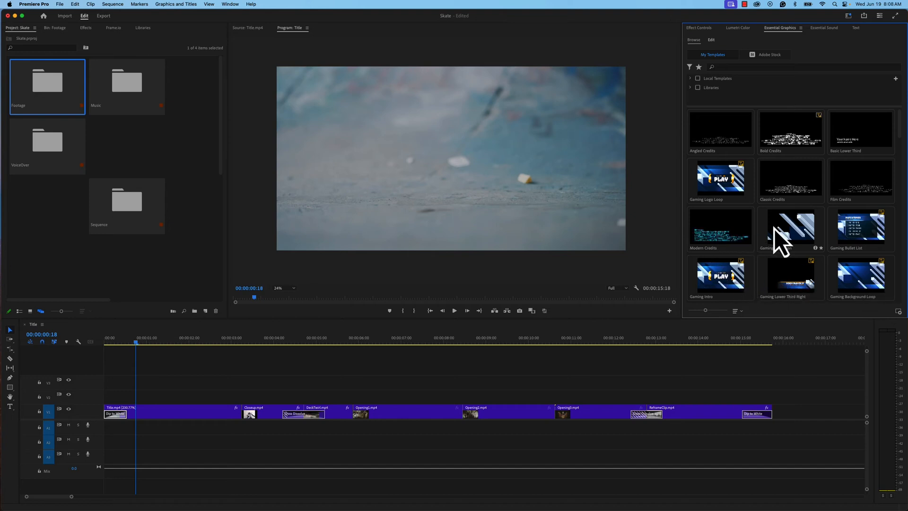
left_click(712, 41)
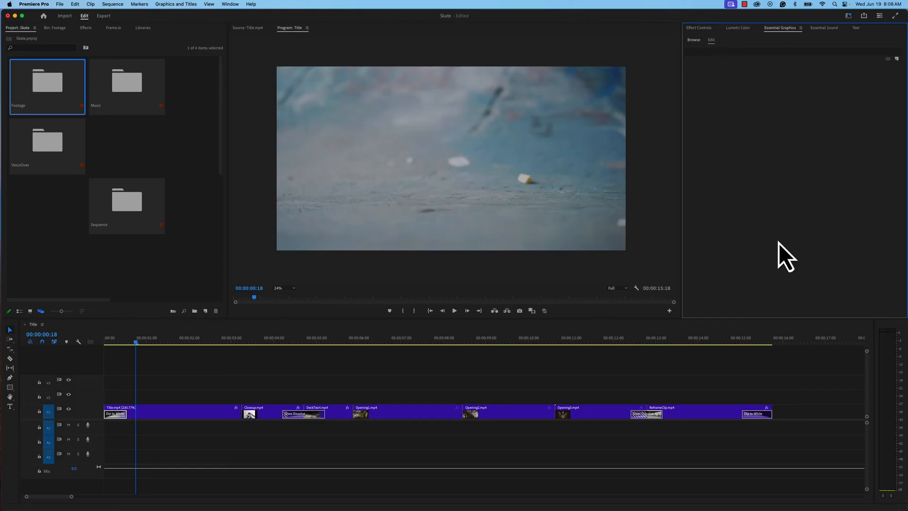
left_click(896, 59)
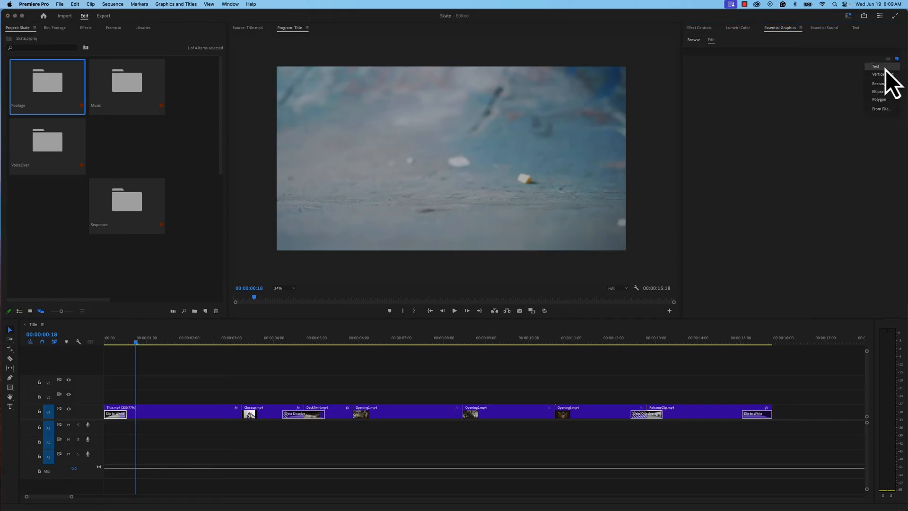
left_click(885, 68)
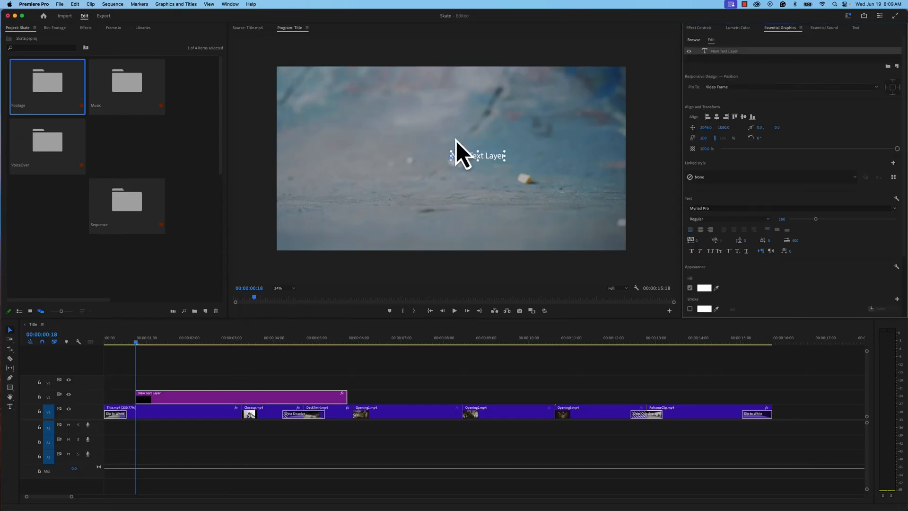
Move the new text layer near the centre of the frame and replace its text with SKATE.
left_click(454, 162)
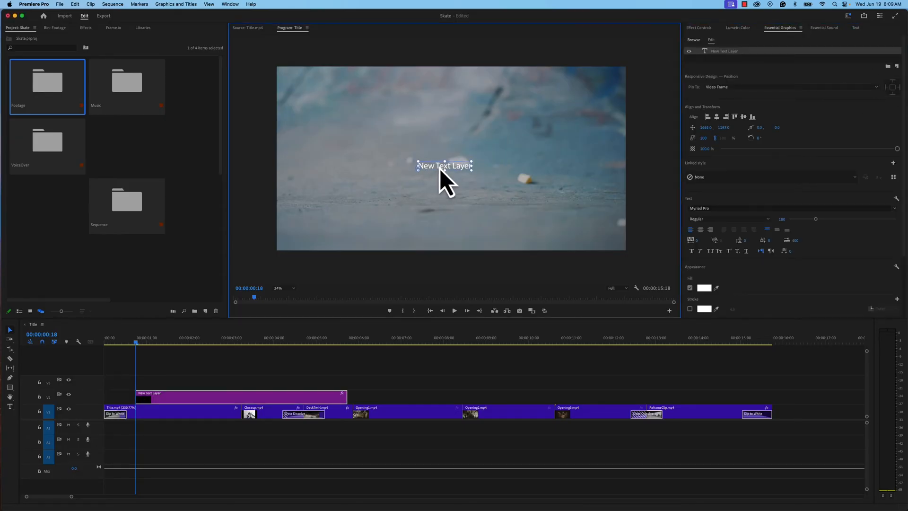
double_click(440, 167)
type("S")
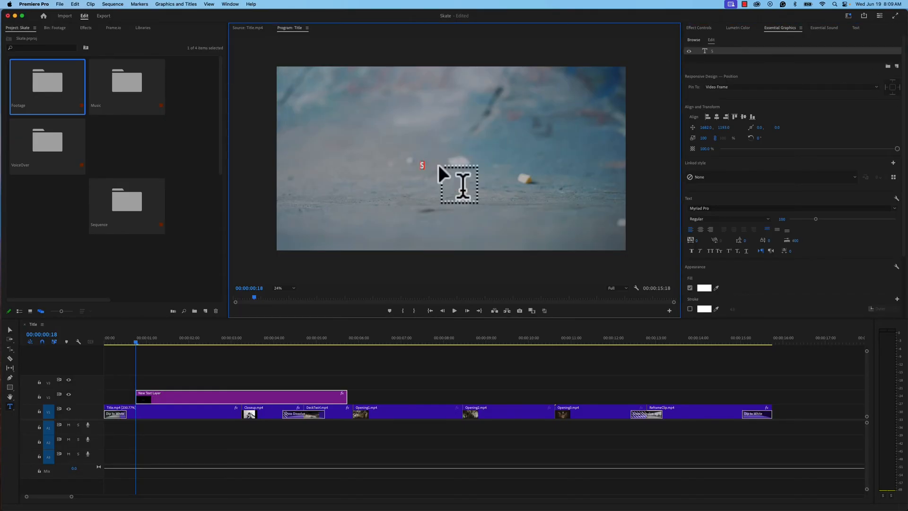
type("KATE")
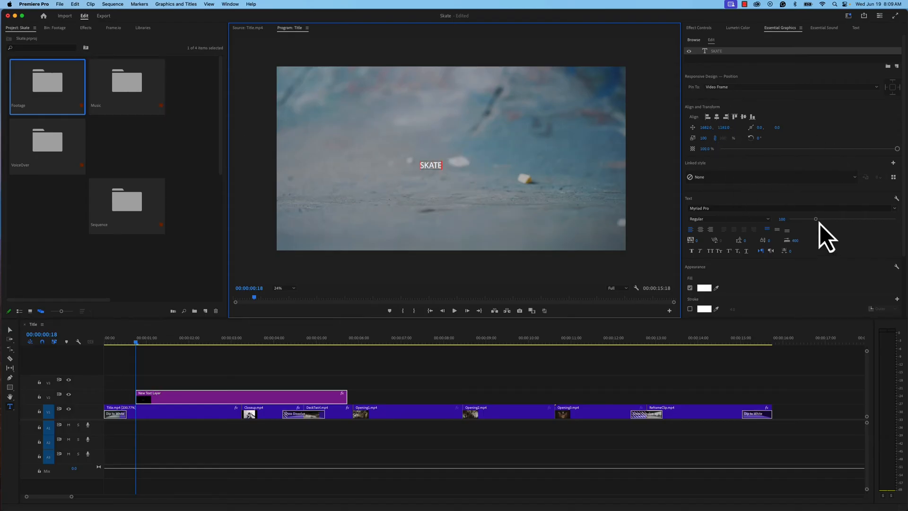
Set the SKATE title's font size to 400 and centre it horizontally and vertically in the frame.
left_click_drag(819, 223, 832, 223)
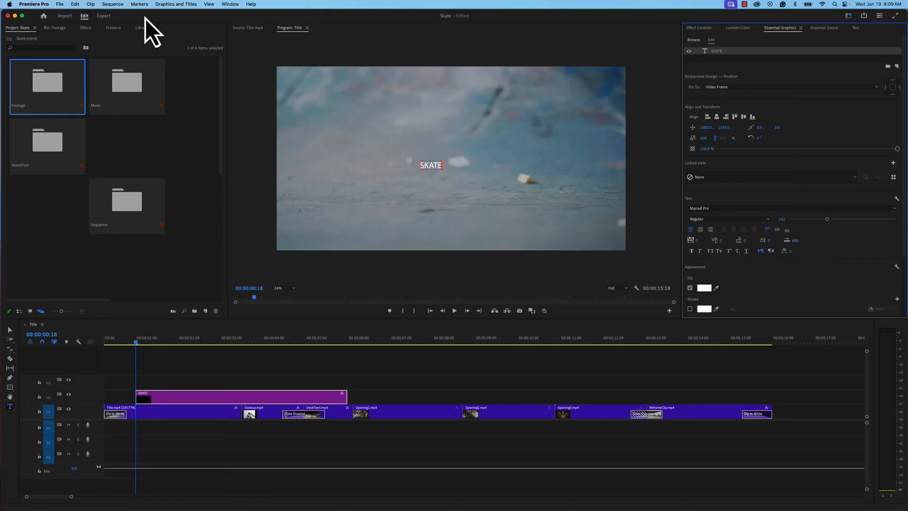
left_click(11, 330)
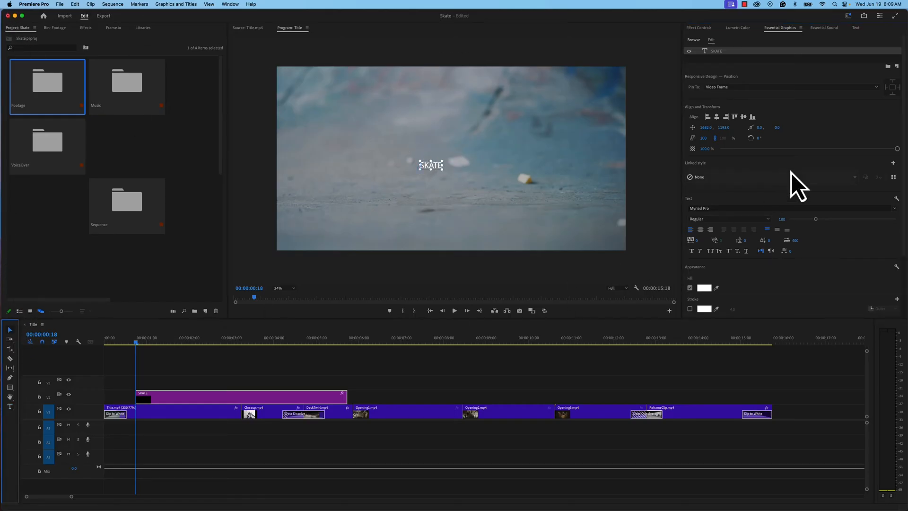
left_click_drag(436, 165, 460, 171)
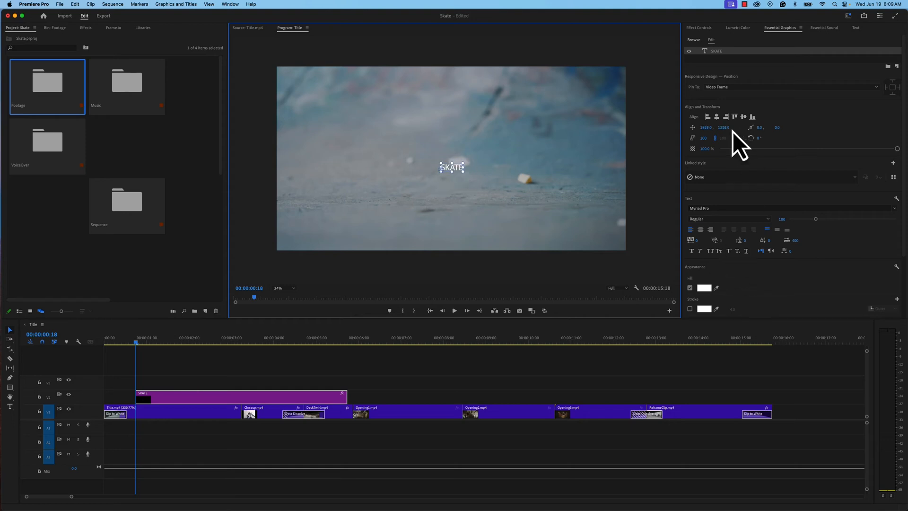
left_click(717, 117)
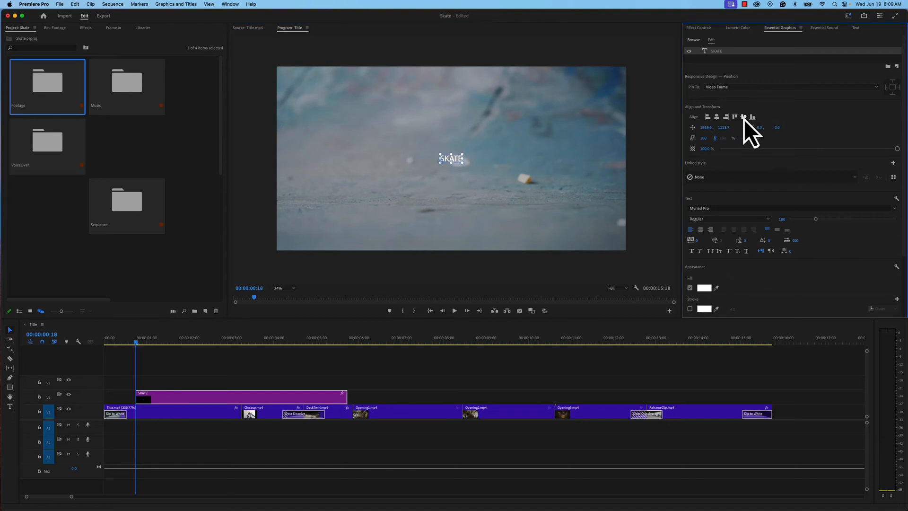
left_click_drag(818, 222, 896, 220)
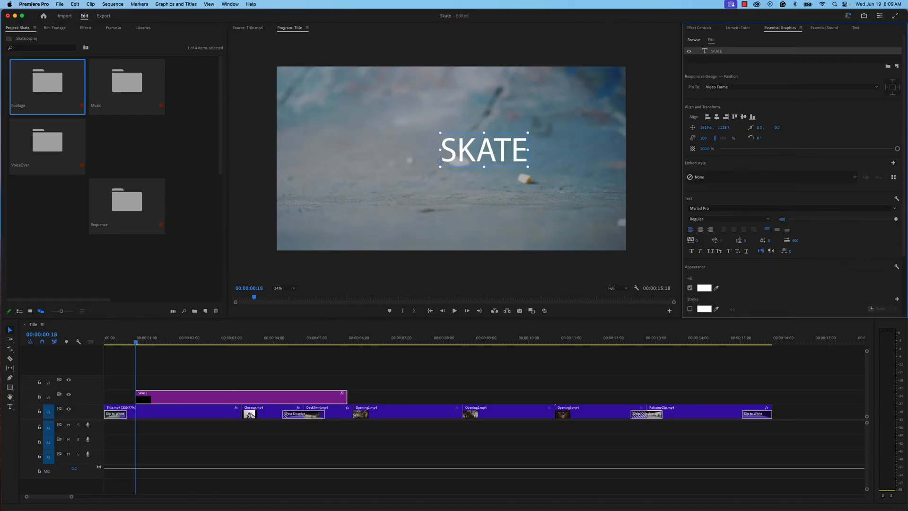
left_click(717, 118)
left_click(743, 118)
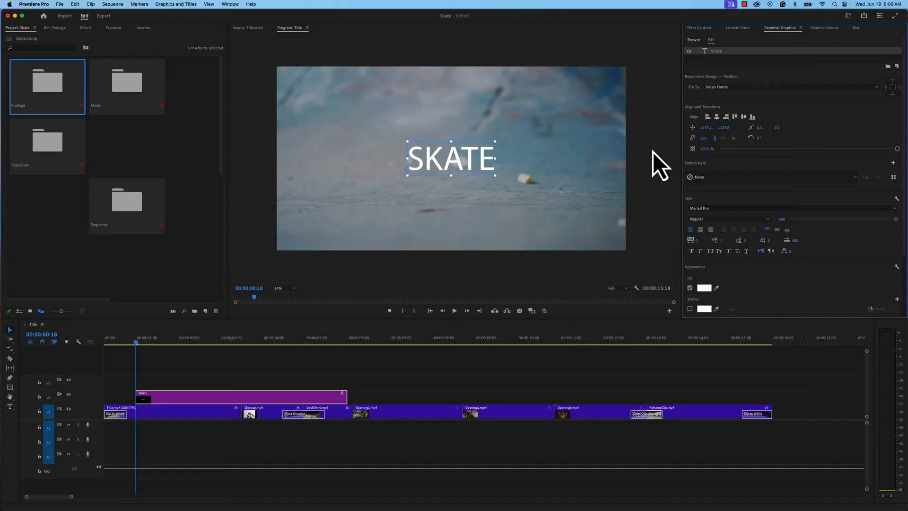
Change the SKATE title's font to October Compressed Devanagari Bold.
left_click(888, 209)
scroll(774, 305, "down", 6)
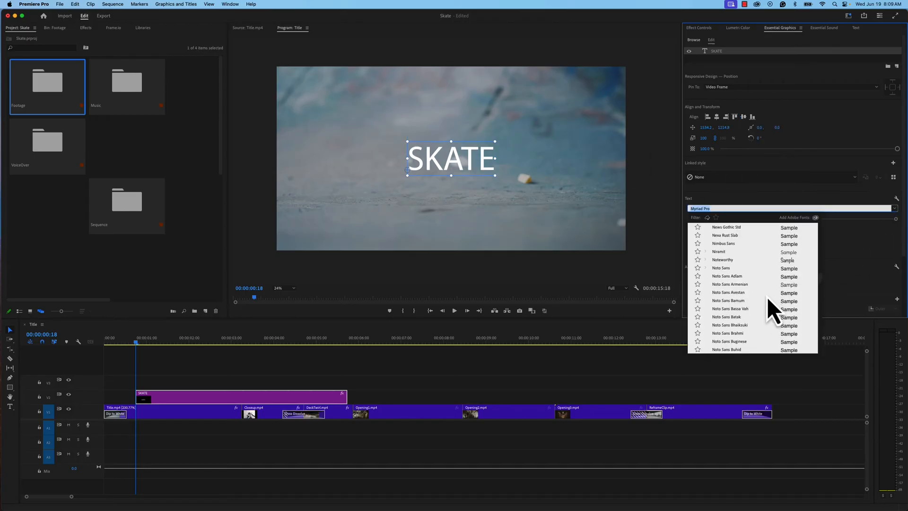
scroll(766, 291, "down", 8)
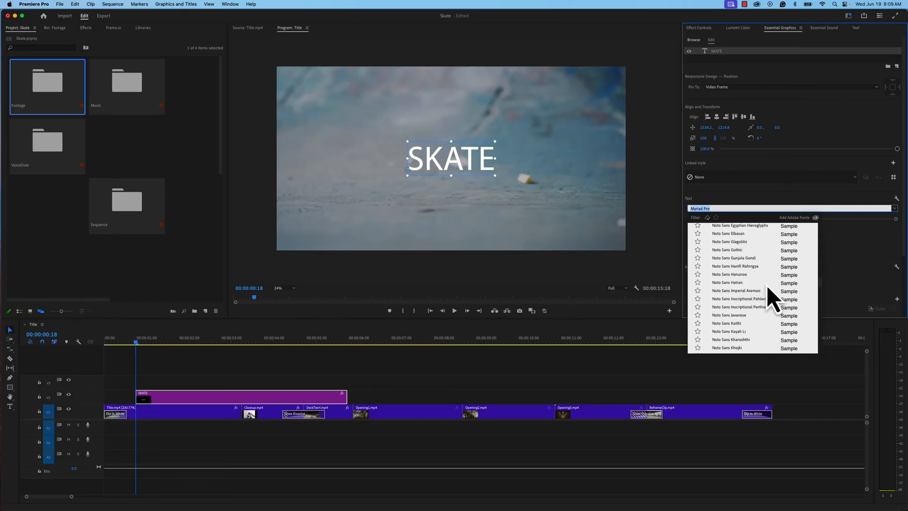
scroll(757, 284, "down", 5)
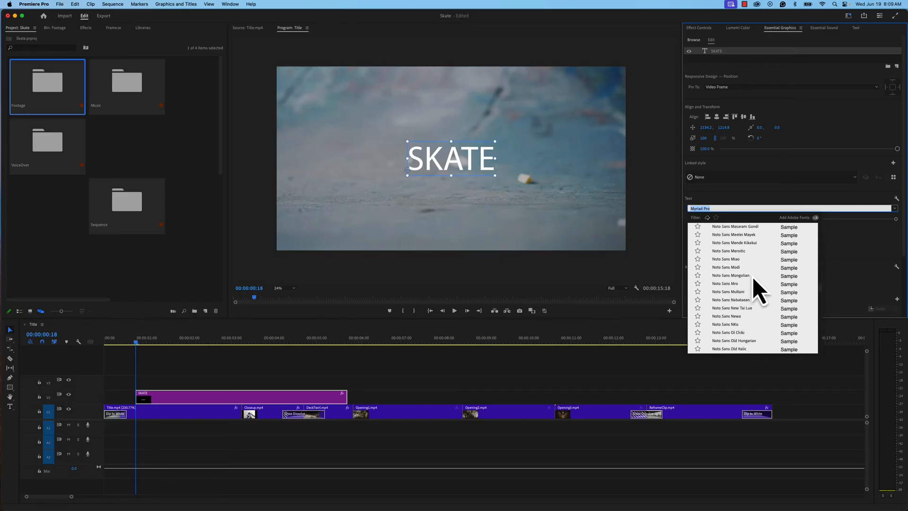
left_click_drag(819, 291, 820, 300)
left_click(747, 299)
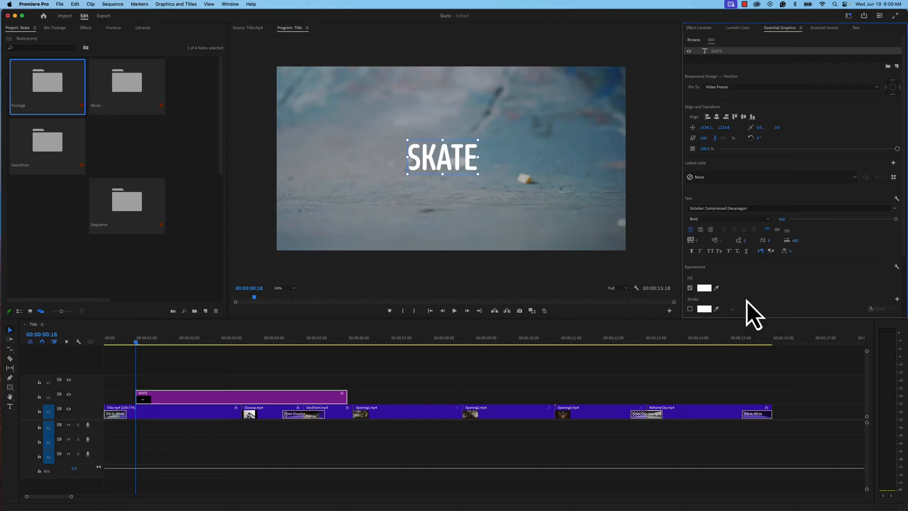
Scale the SKATE title up to about 174% and centre it horizontally and vertically in the frame.
left_click_drag(477, 140, 538, 125)
left_click_drag(479, 153, 458, 166)
left_click(716, 119)
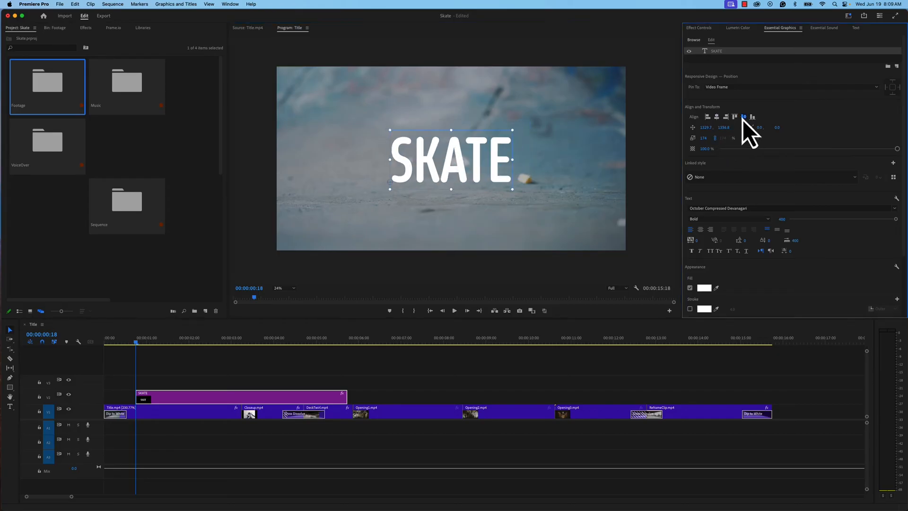
left_click(743, 117)
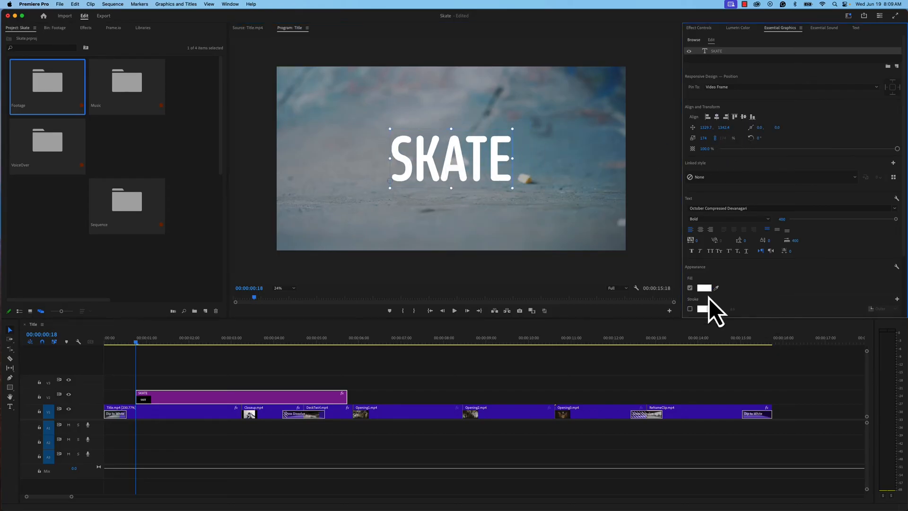
Try a bright red fill on the SKATE title, then a dark grey fill sampled with the eyedropper.
scroll(709, 297, "down", 3)
left_click(701, 218)
left_click_drag(458, 258, 452, 300)
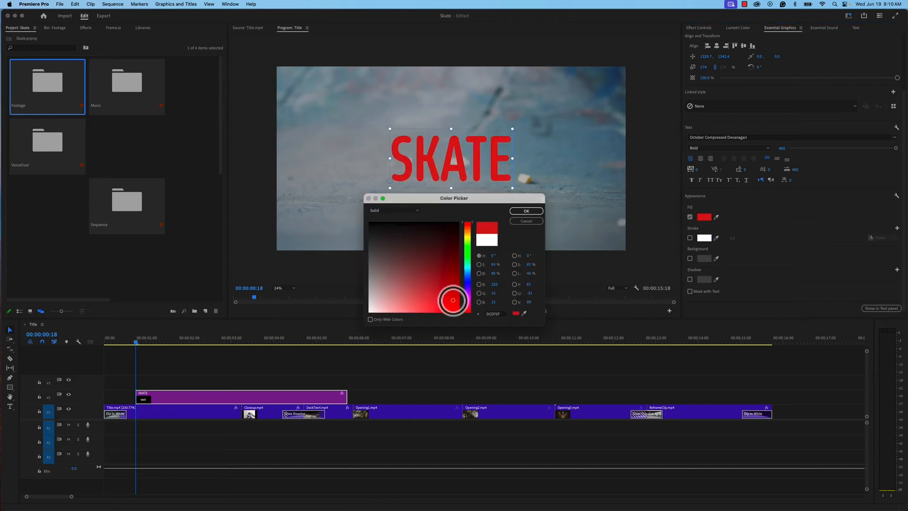
left_click(524, 313)
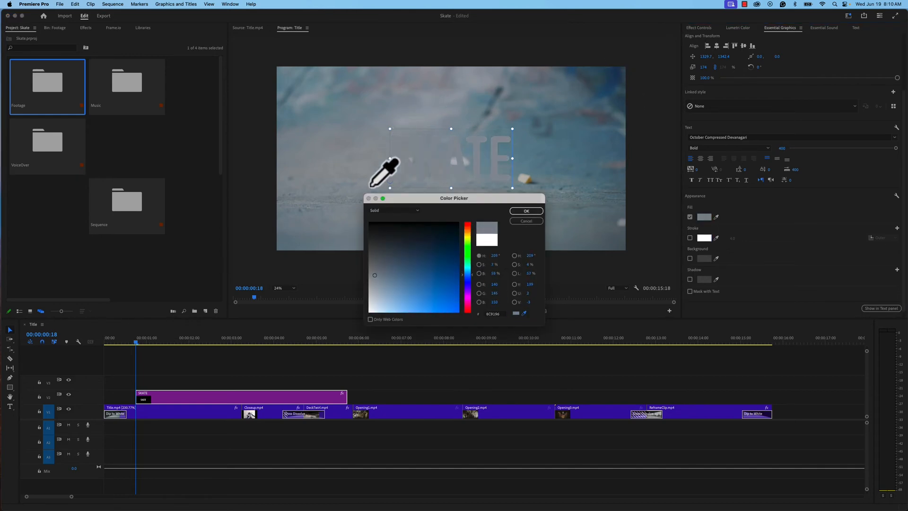
left_click(523, 213)
left_click(523, 214)
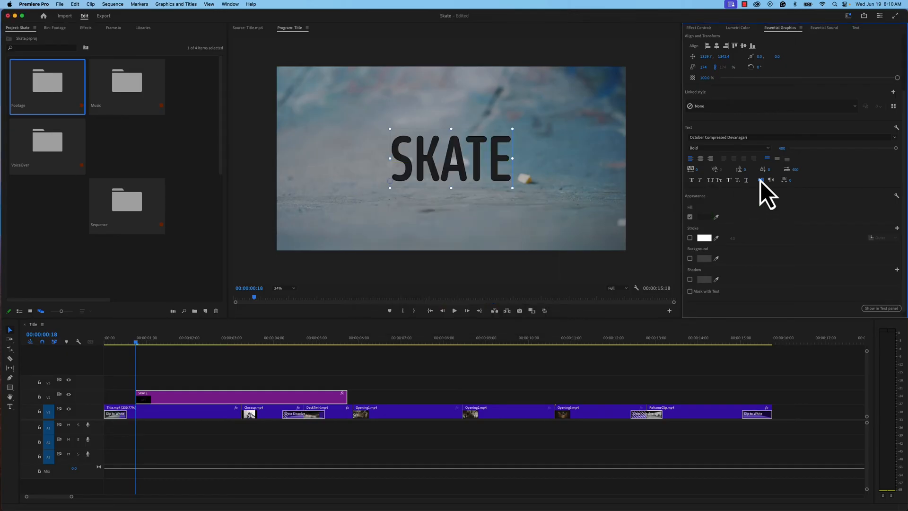
Set the SKATE title's fill to a solid dark red.
left_click(707, 221)
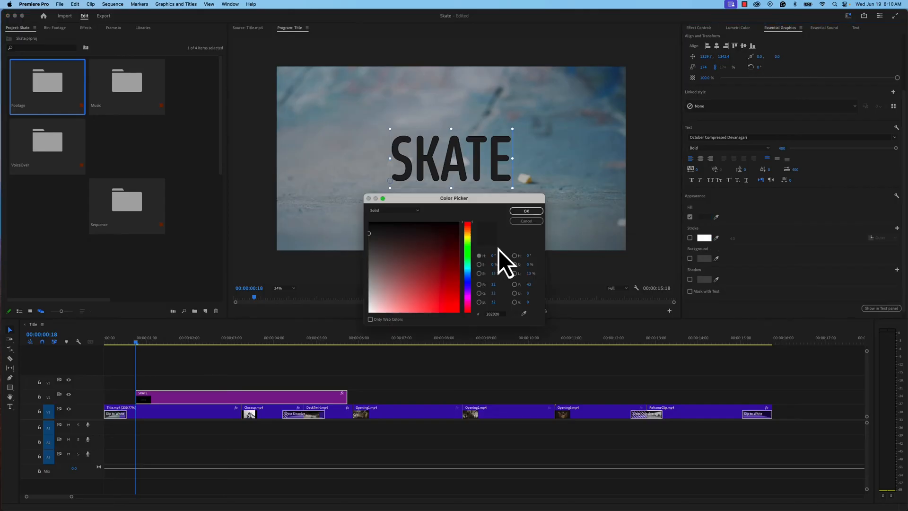
left_click_drag(433, 277, 465, 283)
left_click(527, 213)
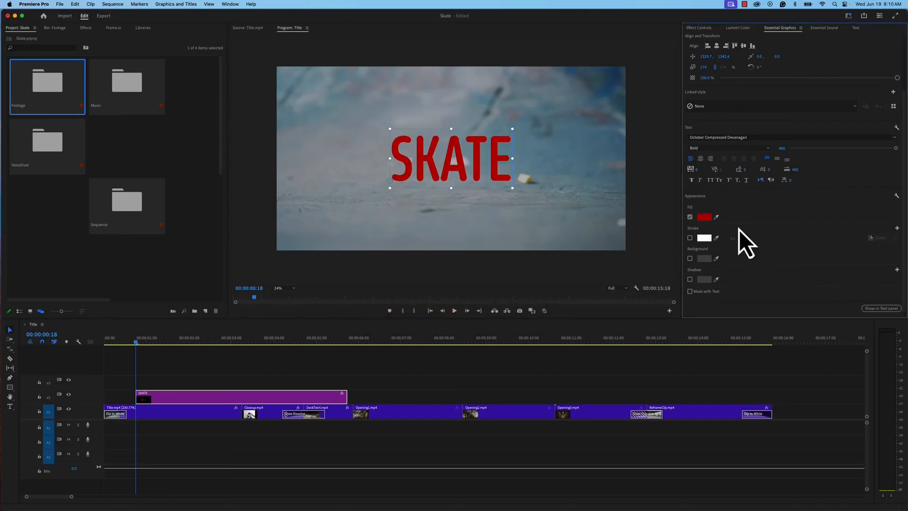
Try a stroke and a background of varying size on the SKATE title, and turn both off again.
left_click(692, 239)
left_click(692, 239)
left_click(690, 259)
left_click(691, 259)
left_click(690, 259)
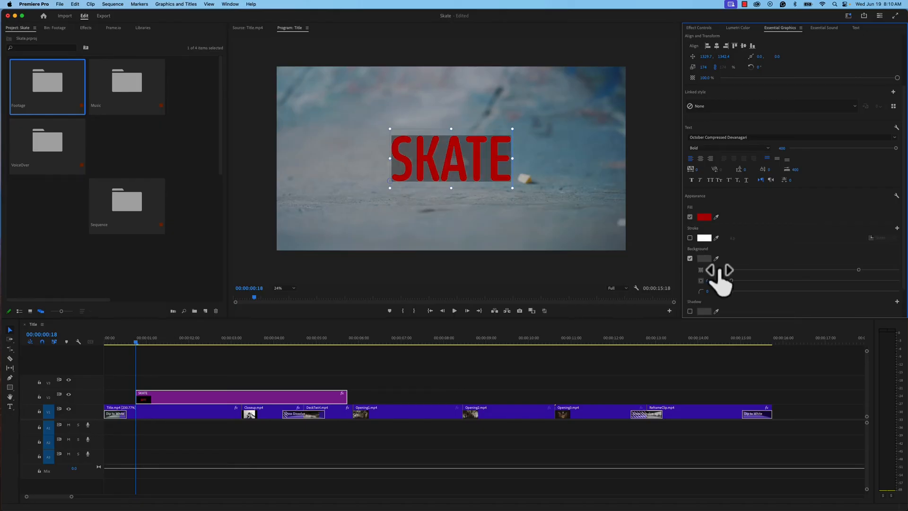
left_click_drag(732, 285, 899, 280)
left_click_drag(796, 282, 737, 280)
left_click(690, 260)
Try the shadow and Mask with Text options on the SKATE title, and turn both off again.
left_click(690, 280)
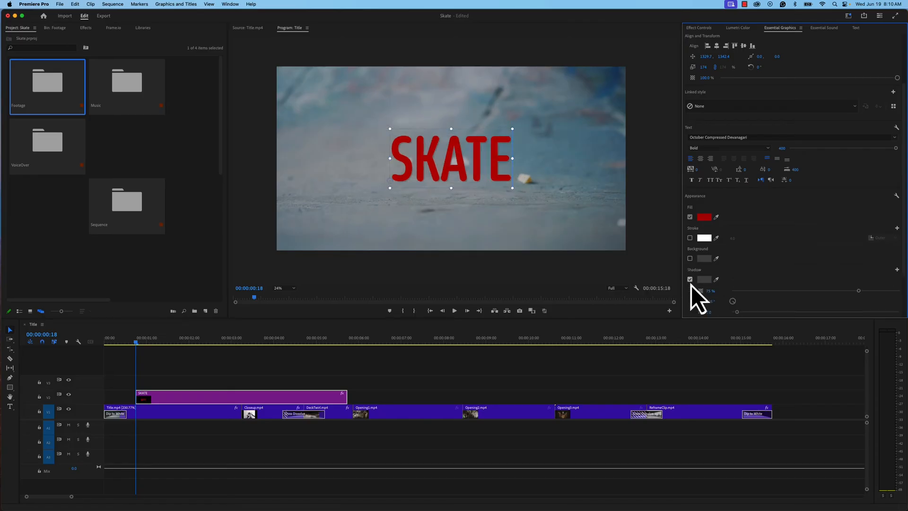
left_click(689, 280)
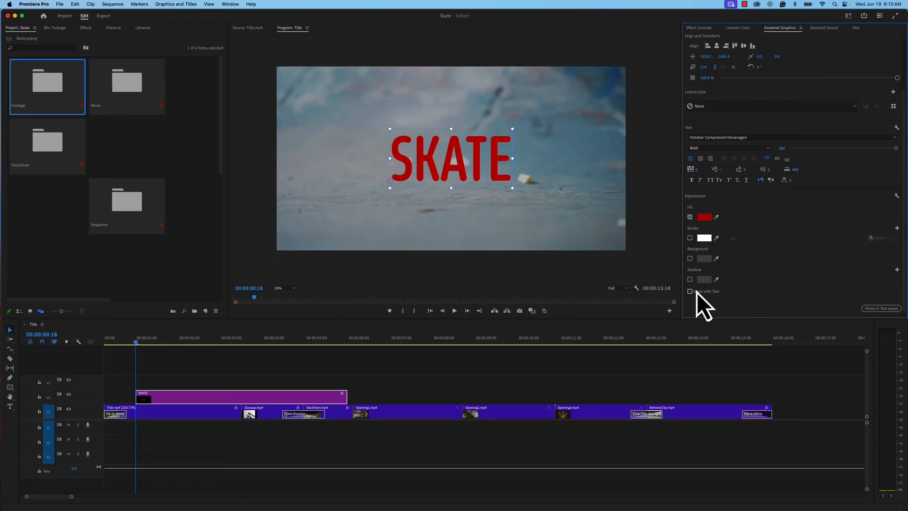
left_click(690, 292)
left_click(691, 292)
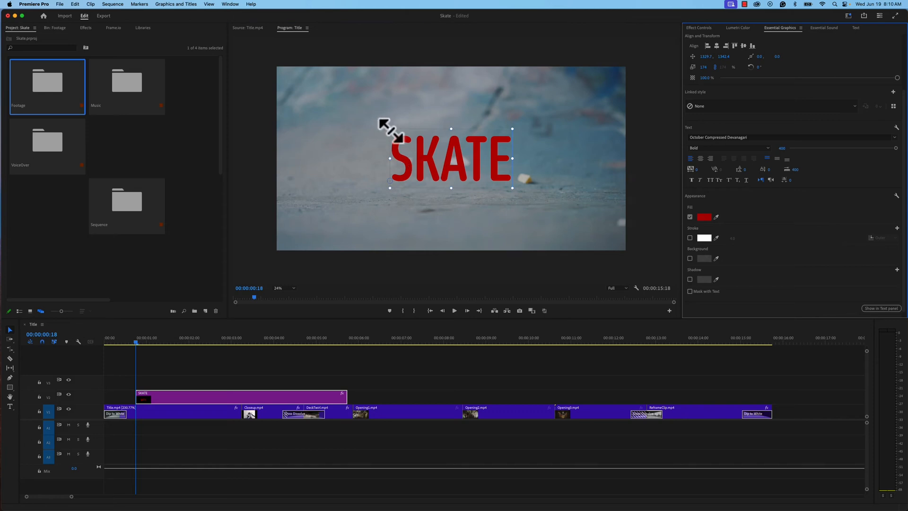
Enlarge the SKATE title to about 309% and reposition it near the centre of the frame.
left_click_drag(391, 129, 271, 95)
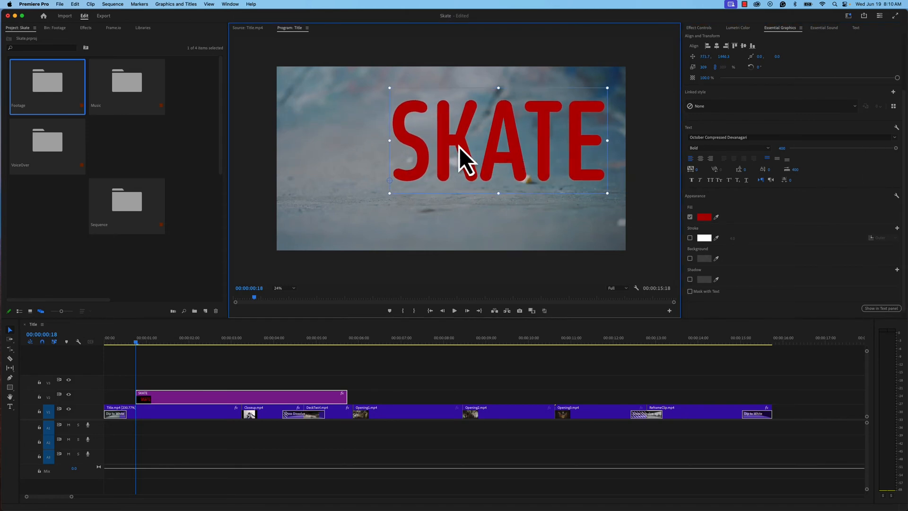
left_click_drag(459, 147, 464, 152)
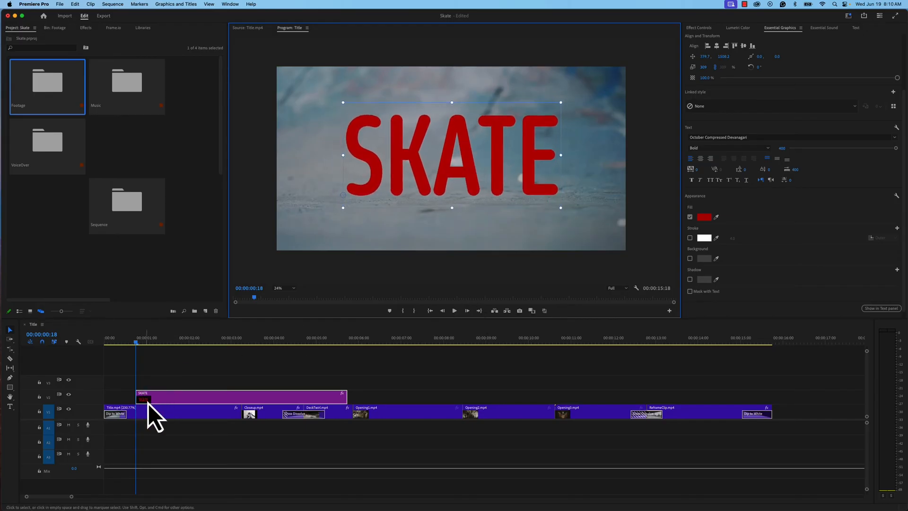
Add a shortened Cross Dissolve at the start of the SKATE title clip and play the result.
mouse_move(129, 343)
left_mouse_down()
mouse_move(83, 341)
mouse_move(141, 347)
left_mouse_up()
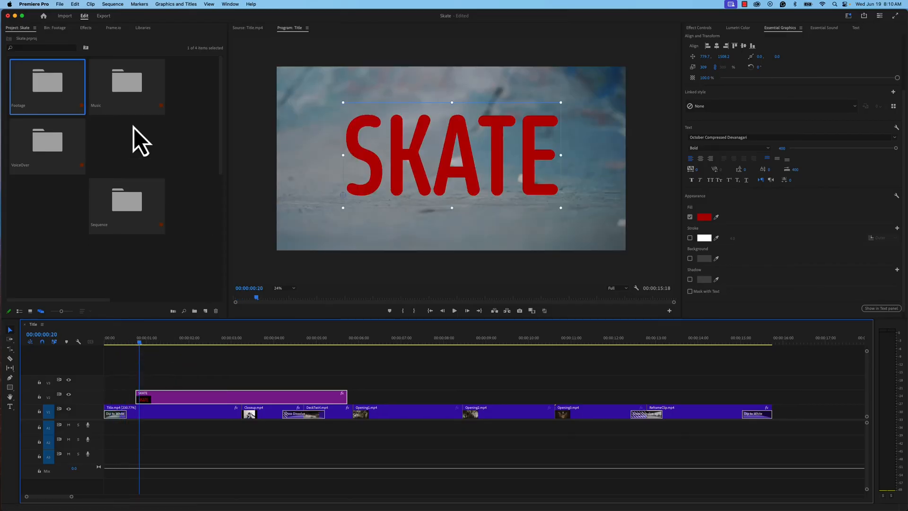
left_click(90, 30)
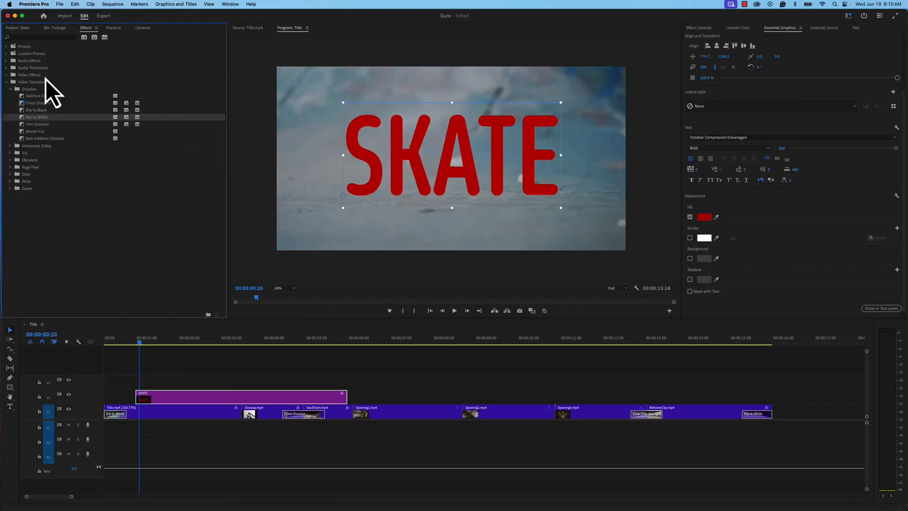
left_click_drag(38, 103, 160, 401)
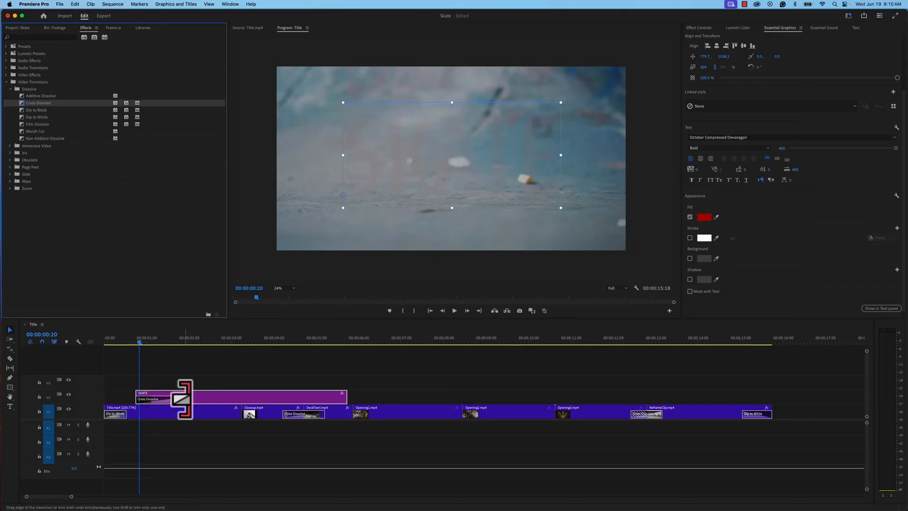
key("space")
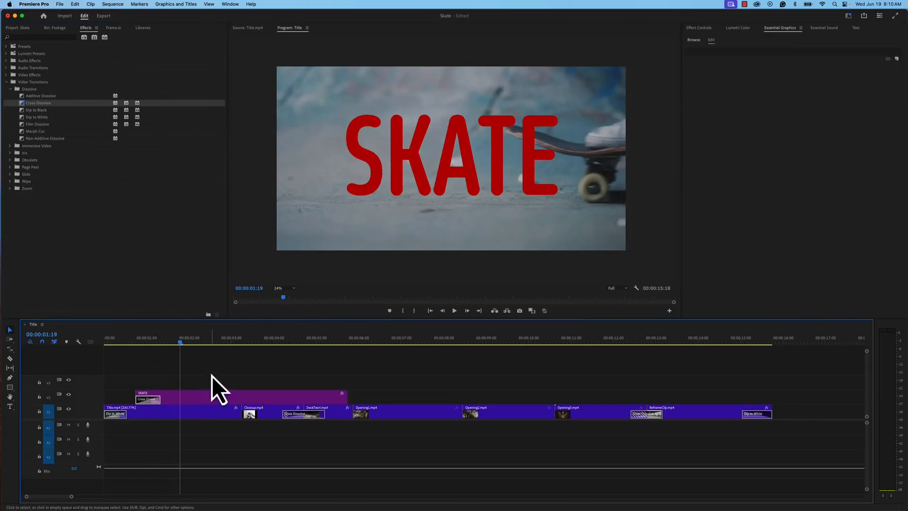
key("space")
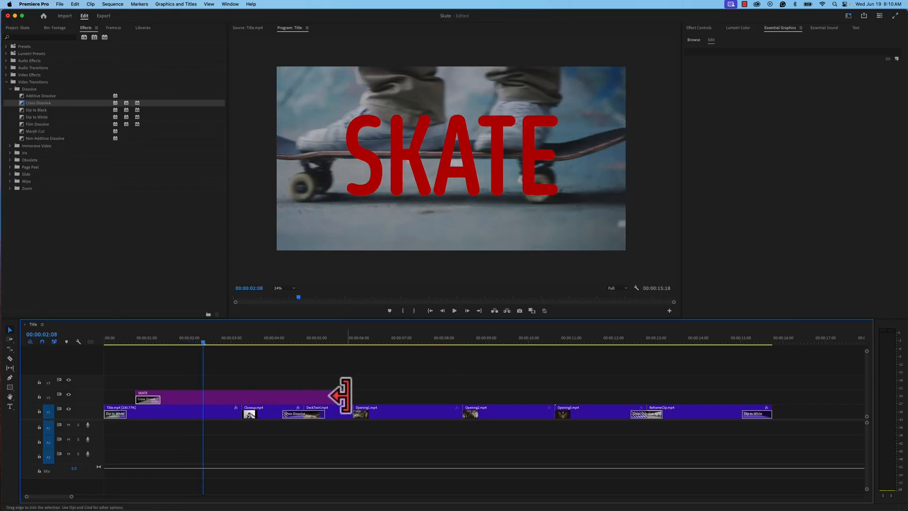
Trim the SKATE title clip to end just before Title.mp4 ends, add a short Cross Dissolve at its end, and play it.
left_click_drag(341, 395, 241, 400)
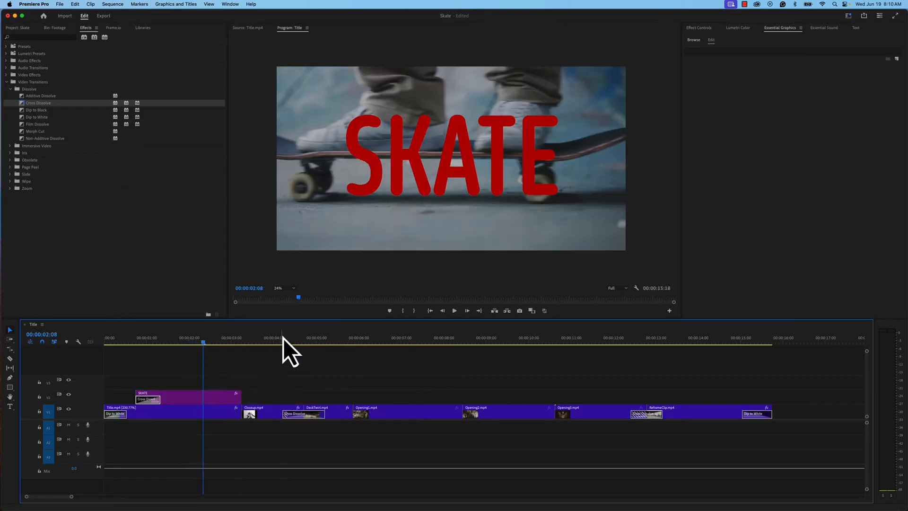
left_click_drag(240, 399, 234, 399)
left_click_drag(55, 105, 223, 405)
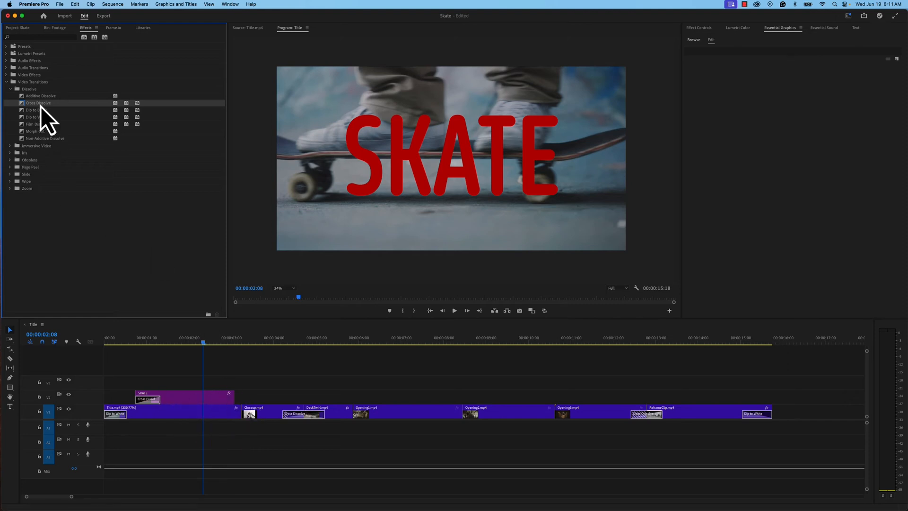
left_click_drag(40, 105, 226, 402)
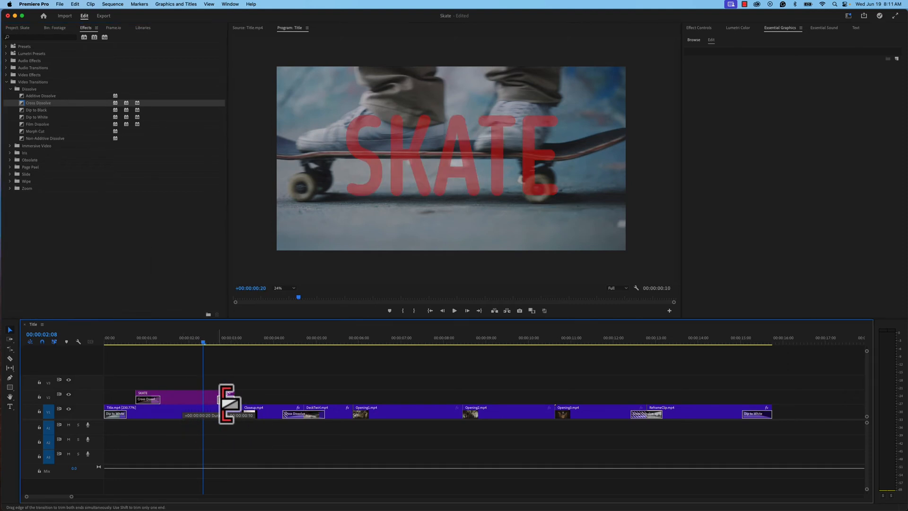
key("space")
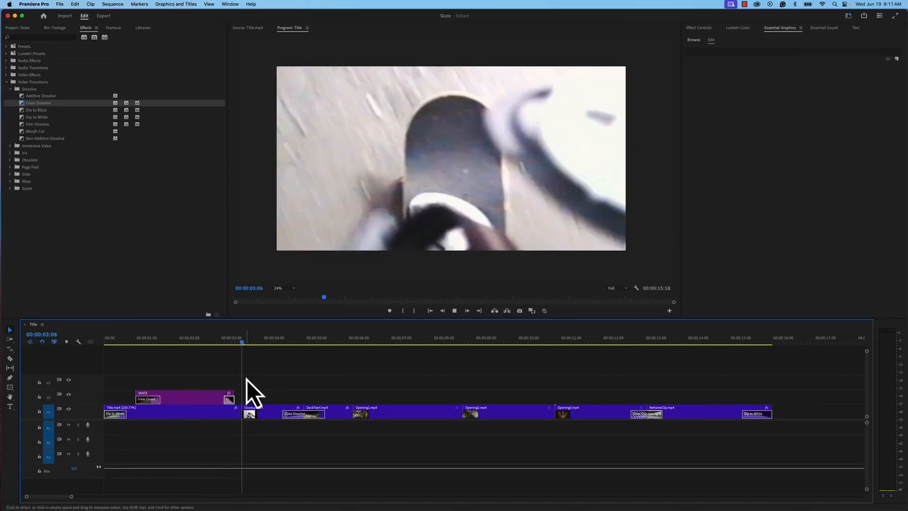
key("space")
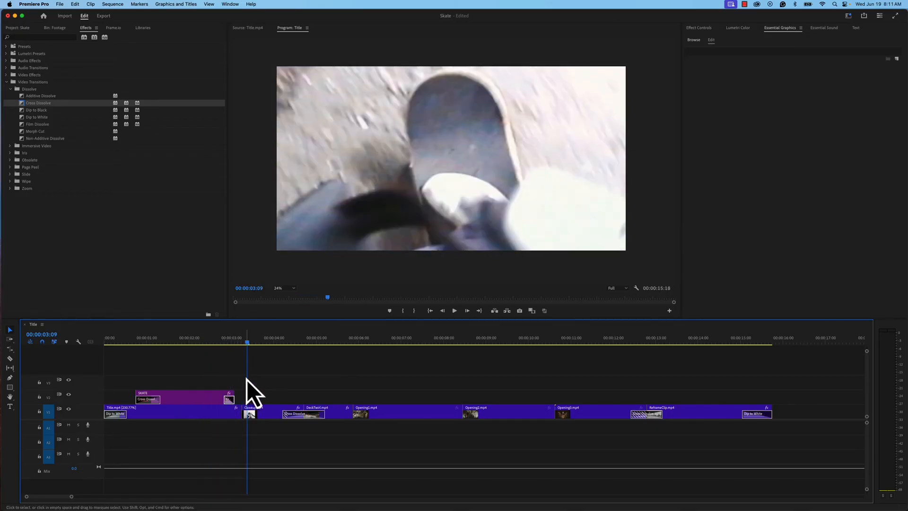
Select the SKATE text within its title clip and turn on Position animation at 00:00:00:18.
left_click_drag(196, 339, 134, 342)
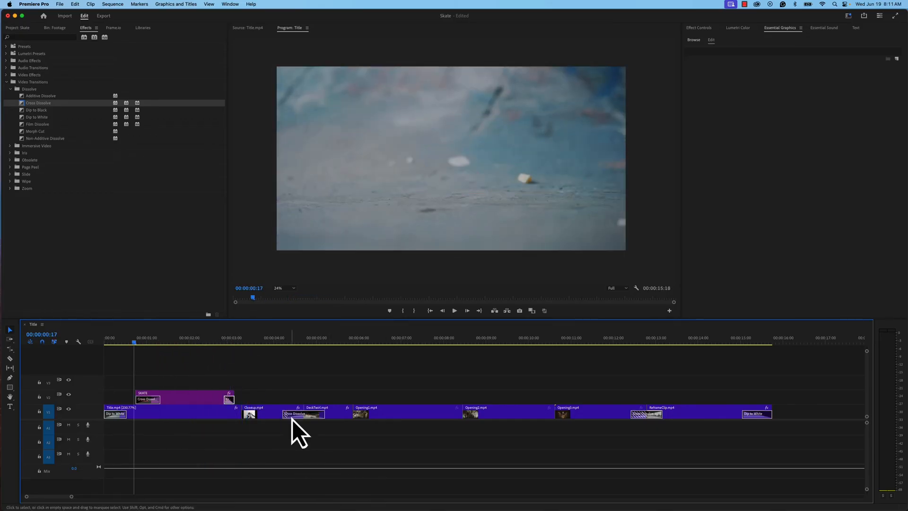
left_click(200, 398)
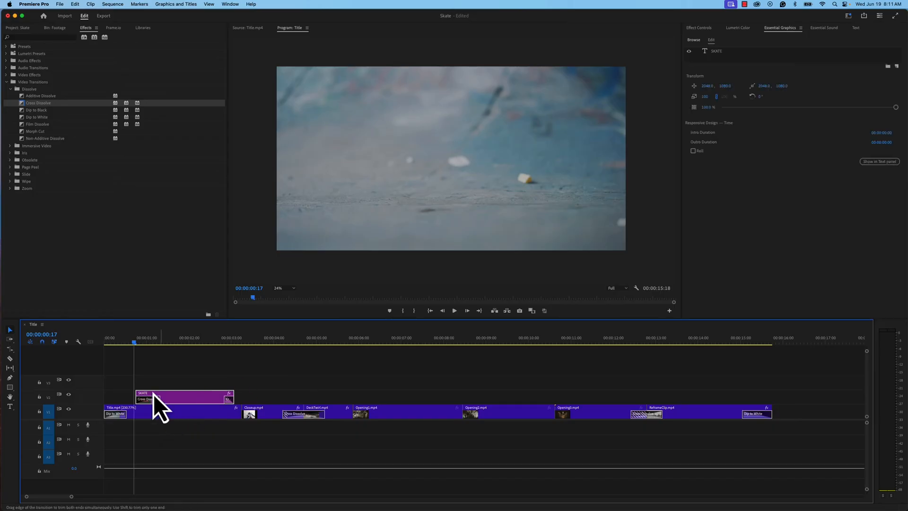
left_click(184, 337)
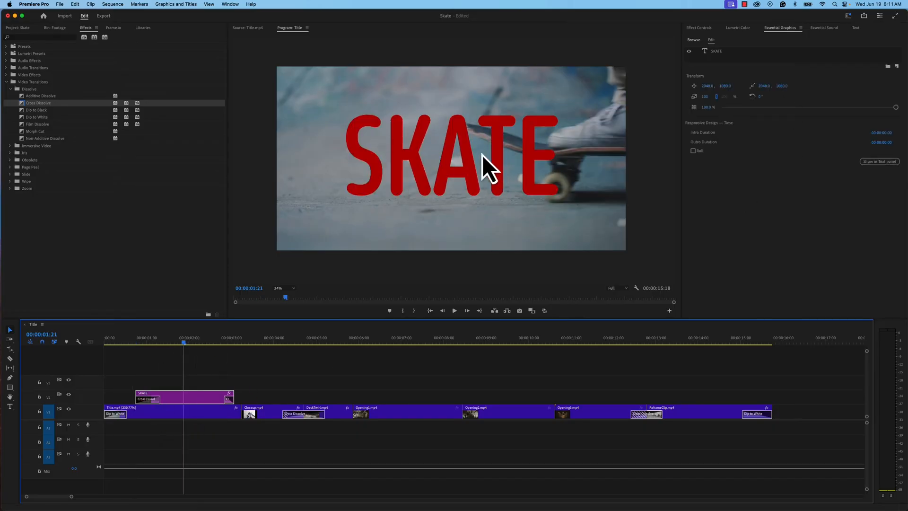
double_click(467, 146)
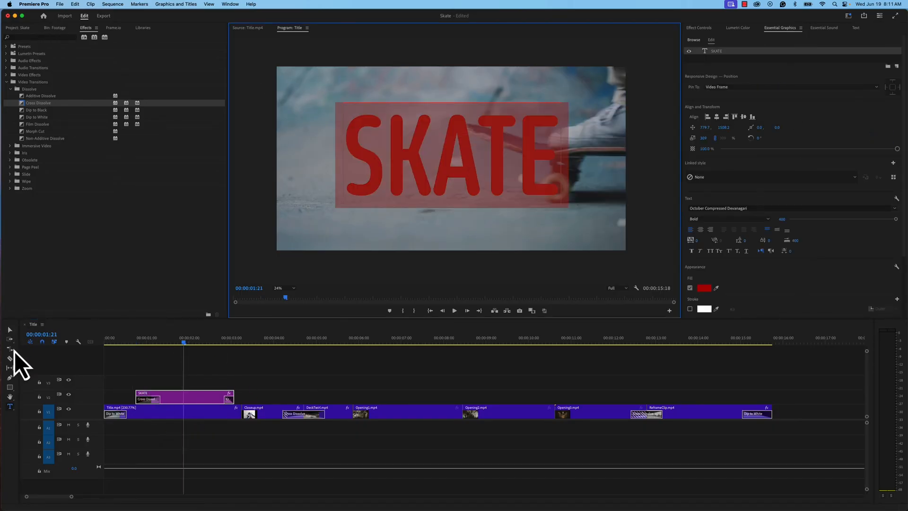
left_click(10, 330)
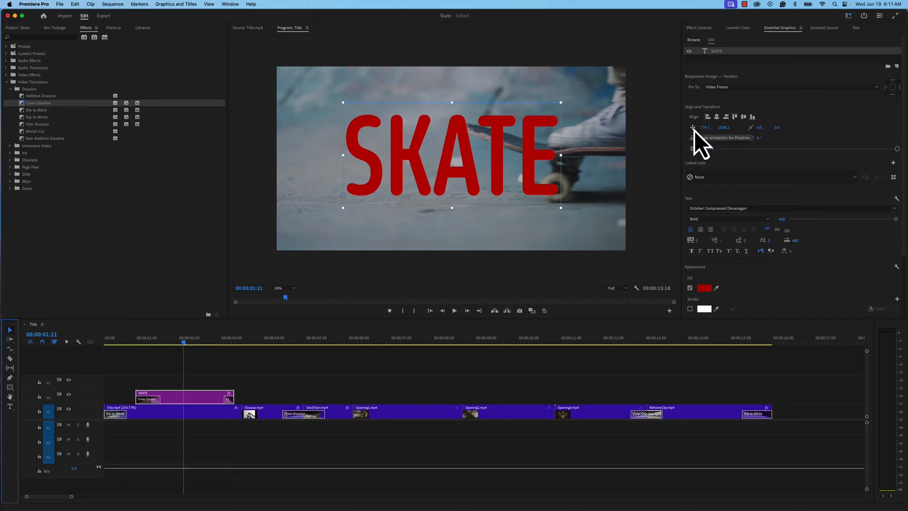
left_click(136, 341)
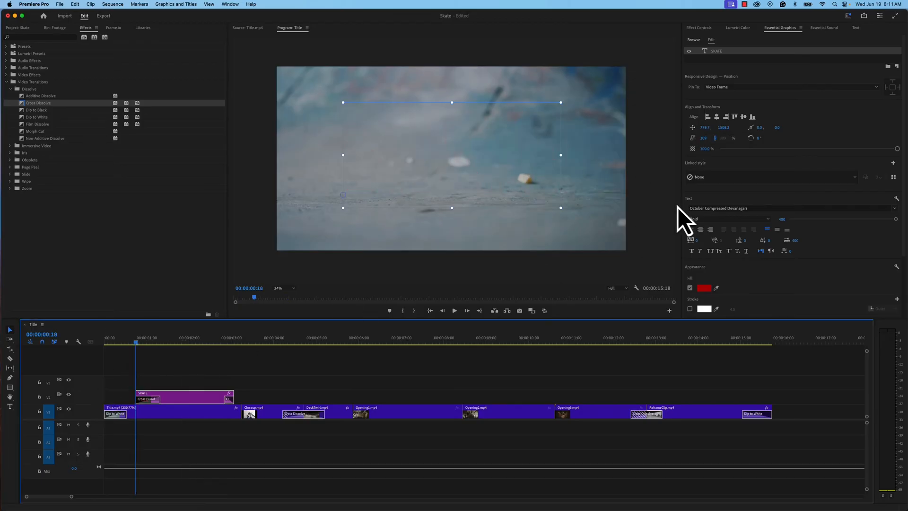
left_click(694, 129)
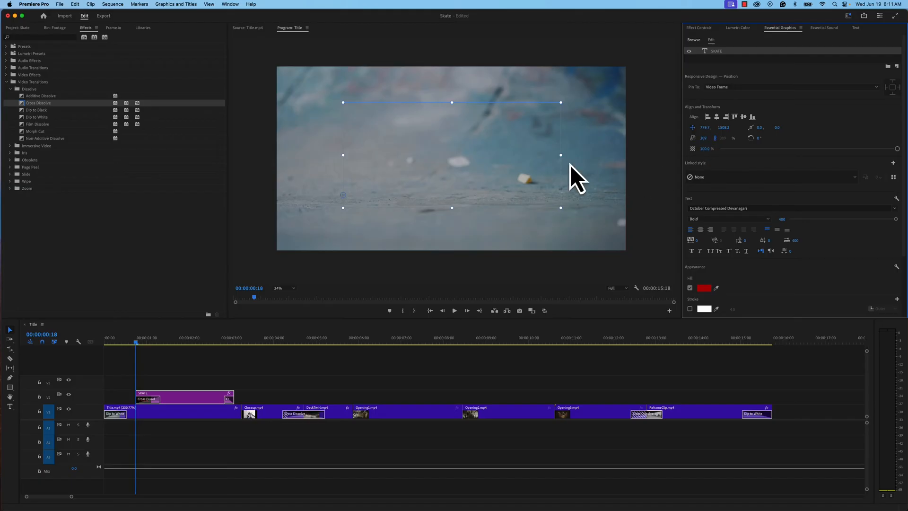
Move the SKATE title horizontally beyond the frame's right edge at 00:00:00:18, after undoing a trial move beyond the left edge.
left_click_drag(529, 164, 224, 168)
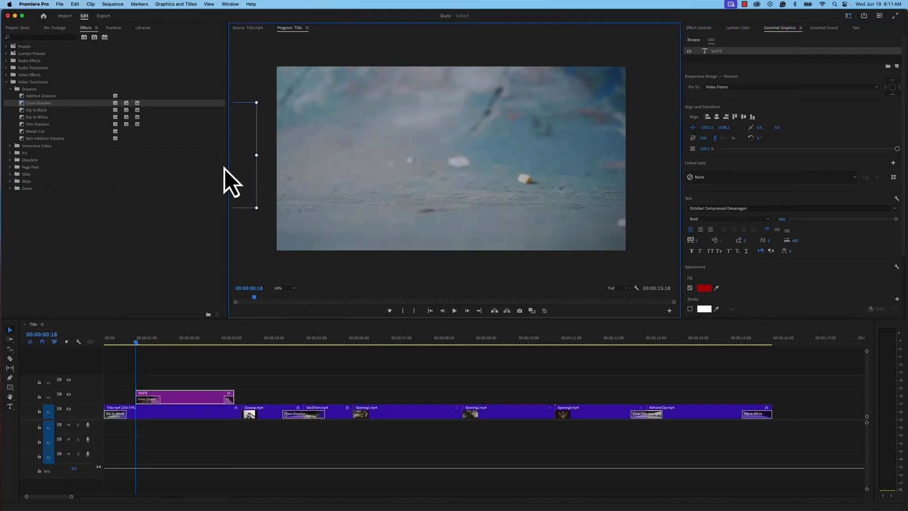
key("super+z")
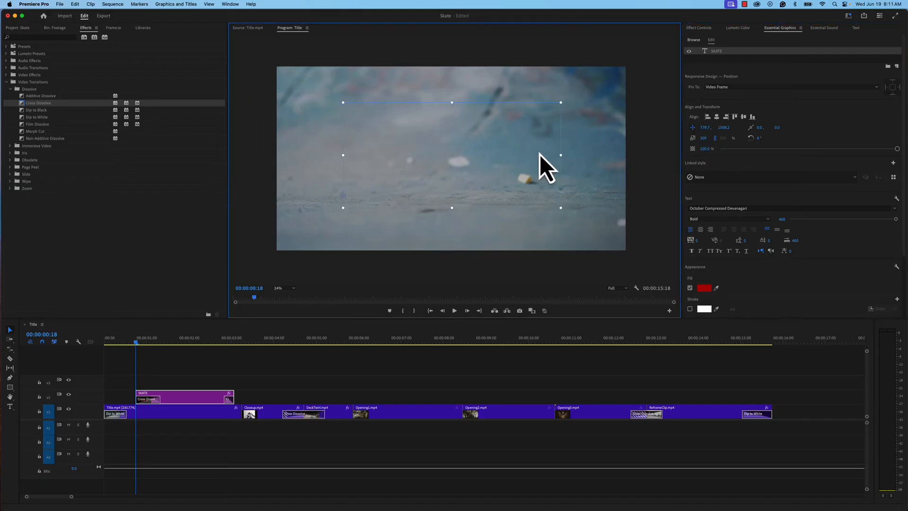
left_click_drag(522, 153, 785, 162)
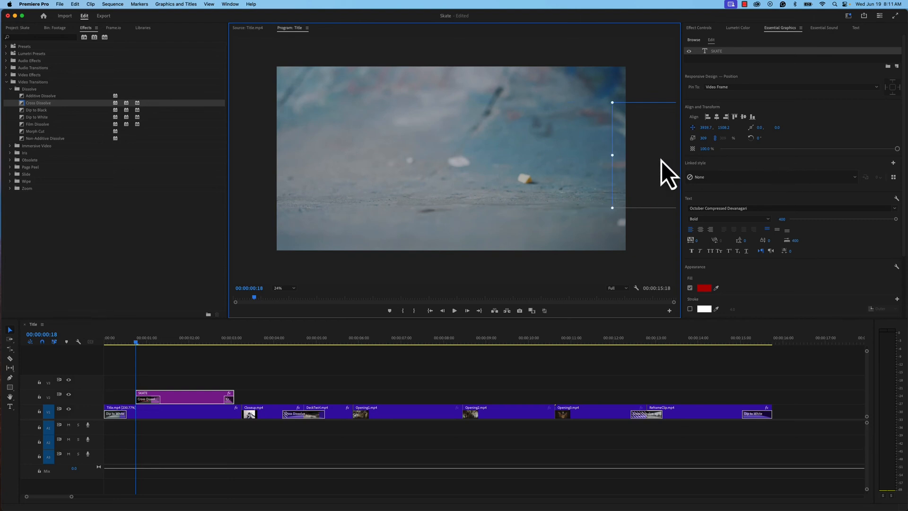
left_click_drag(631, 163, 650, 164)
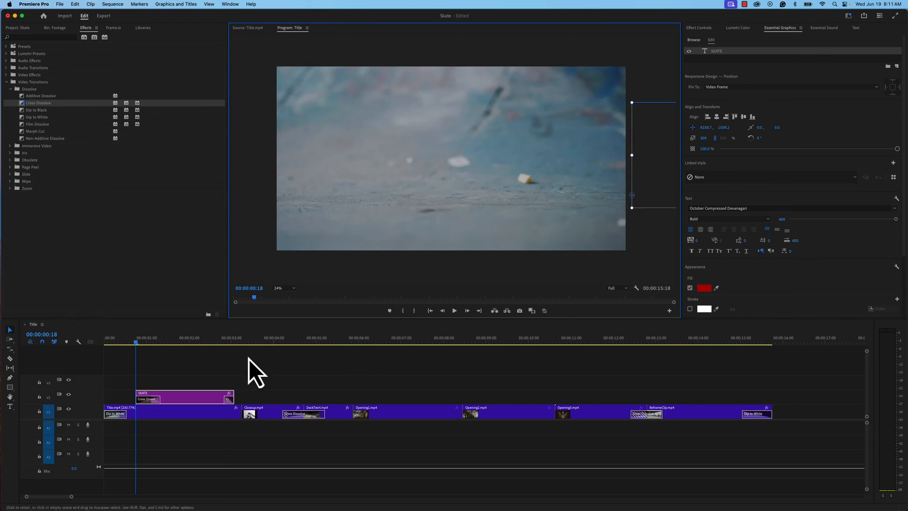
At 00:00:01:10, move the SKATE title back near the centre of the frame and play the slide-in animation.
left_click_drag(151, 345, 166, 344)
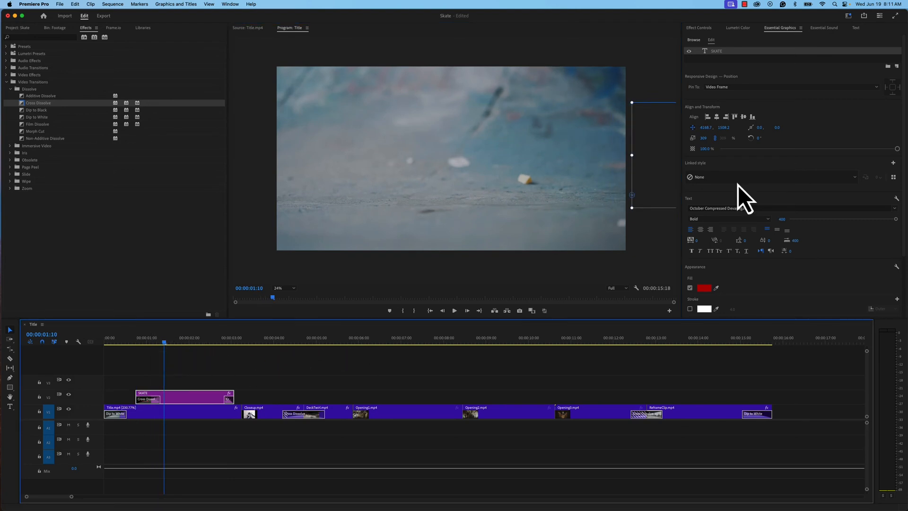
left_click_drag(667, 169, 386, 185)
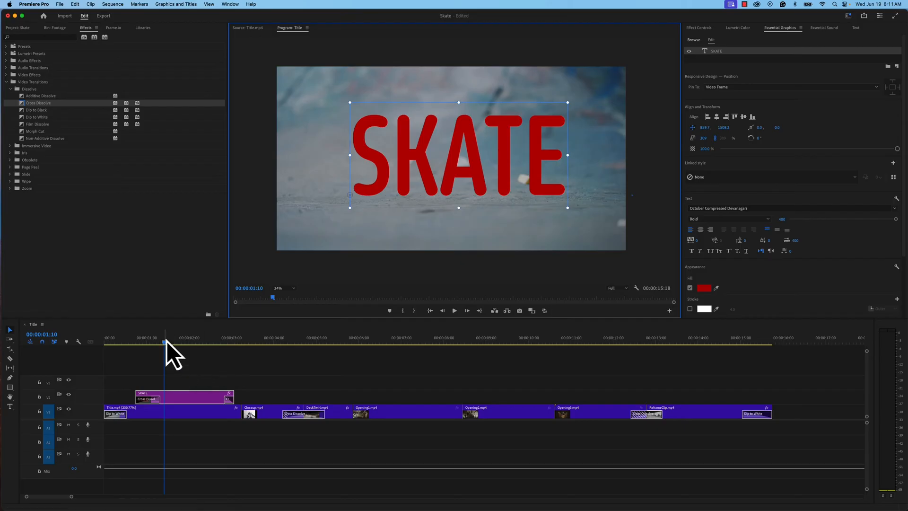
left_click_drag(165, 342, 225, 343)
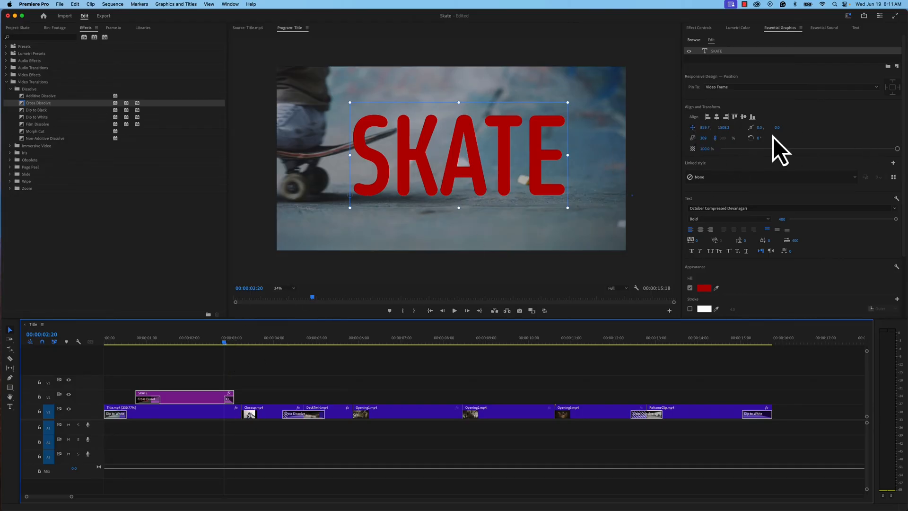
left_click_drag(230, 340, 140, 342)
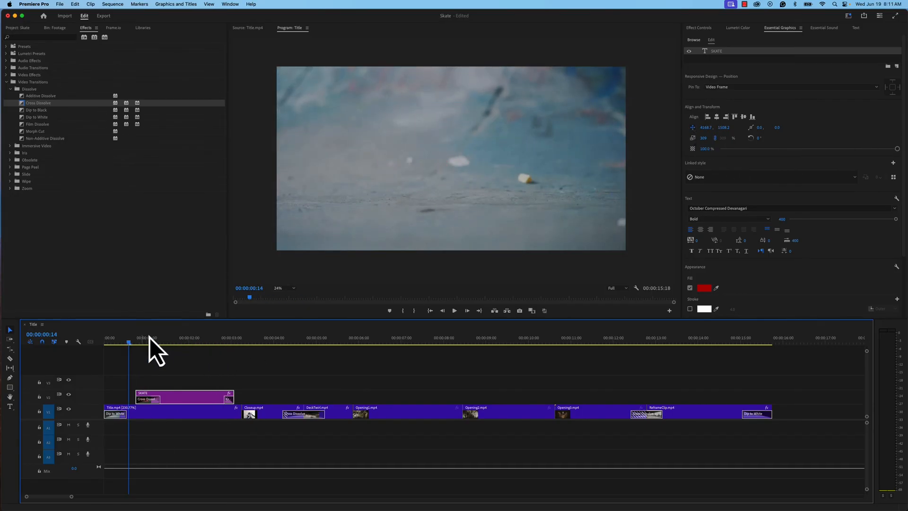
key("space")
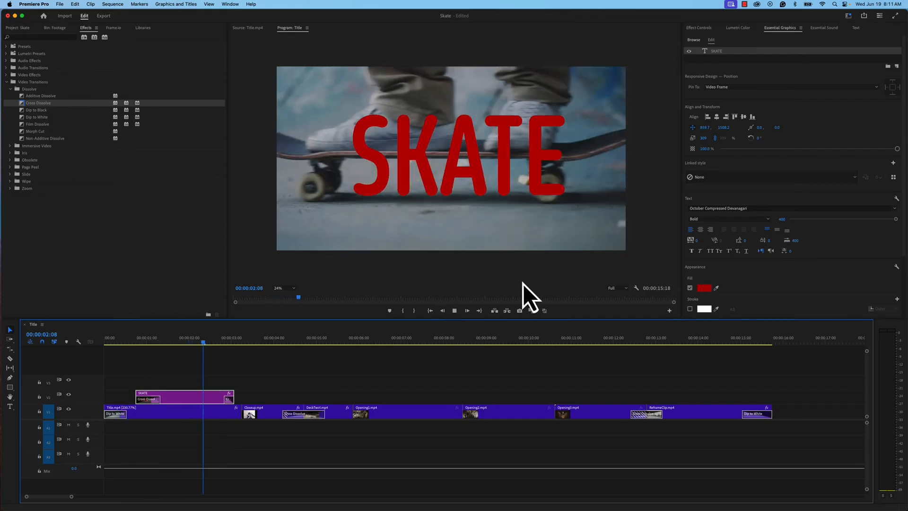
key("space")
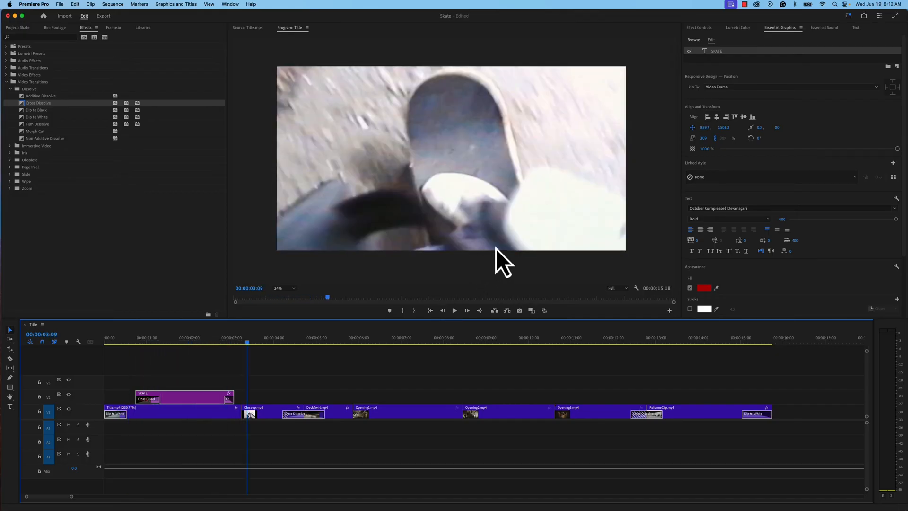
left_click_drag(209, 342, 177, 346)
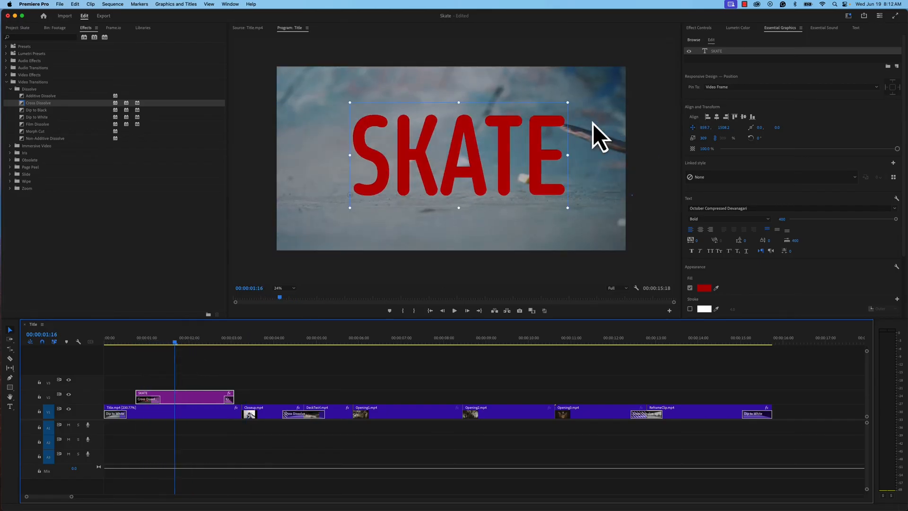
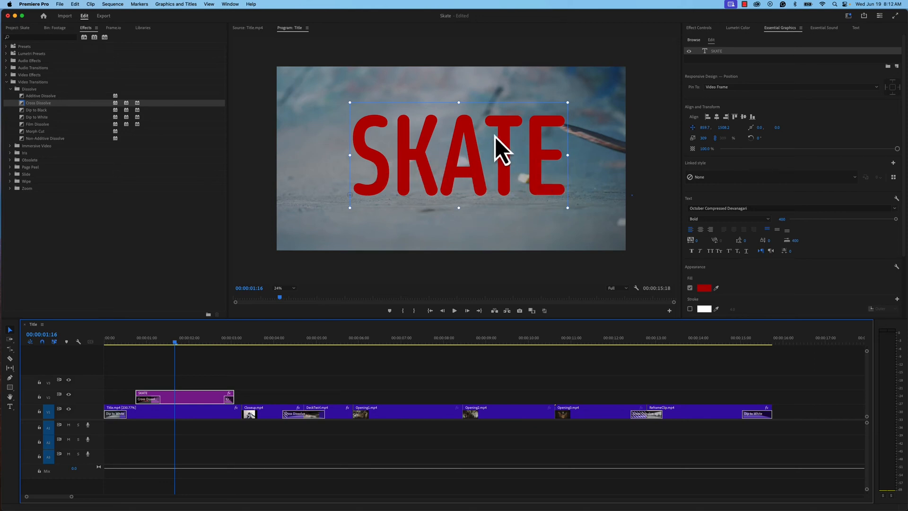
key("space")
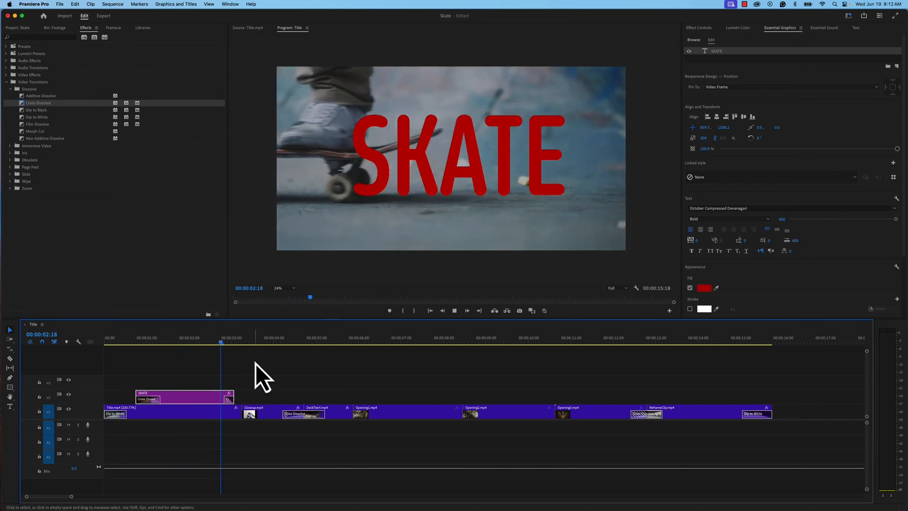
Move the SKATE title clip up from track V2 to V3 at the same time position, and scrub through it.
left_click_drag(173, 399, 172, 382)
mouse_move(163, 348)
left_mouse_down()
mouse_move(138, 346)
mouse_move(197, 349)
mouse_move(164, 348)
left_mouse_up()
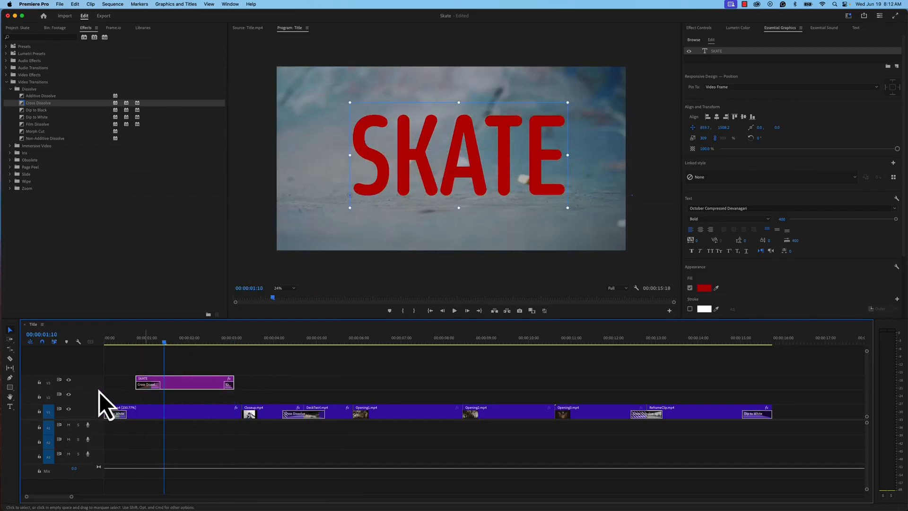
left_click(158, 400)
left_click_drag(180, 345, 204, 352)
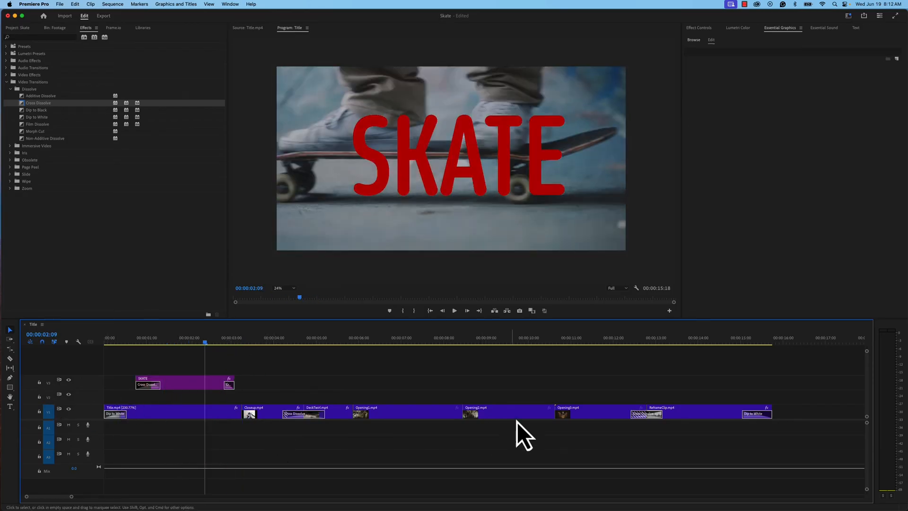
Try moving the Opening2.mp4 clip up to track V3, undo the move, and scrub through the sequence.
left_click_drag(517, 419, 512, 380)
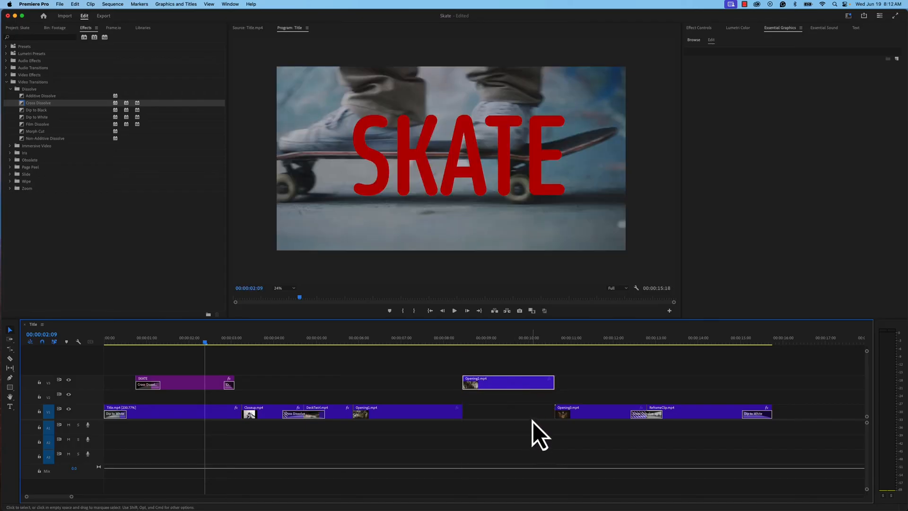
key("super+z")
key("super+z")
left_click_drag(199, 339, 535, 428)
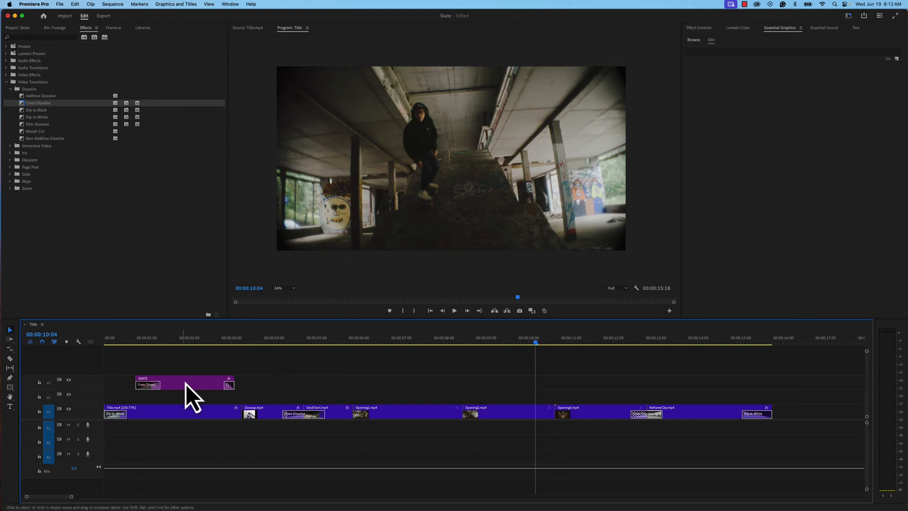
left_click_drag(288, 339, 141, 348)
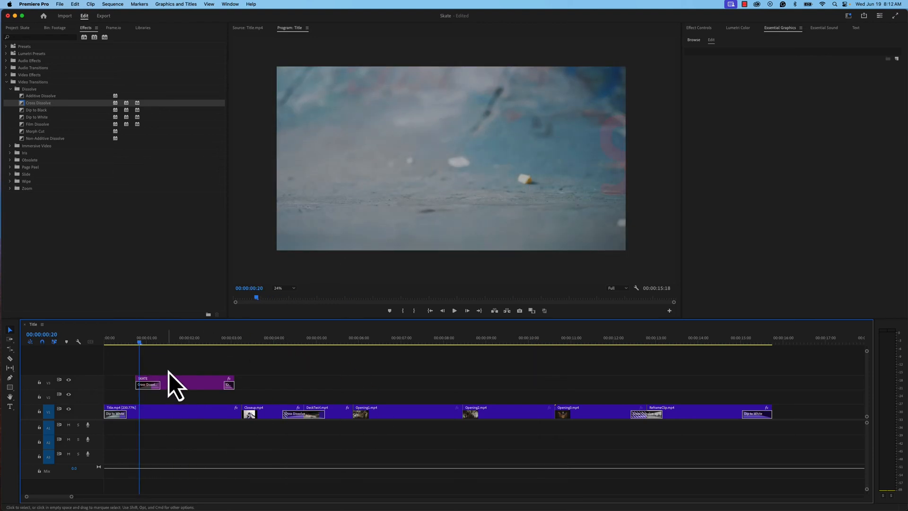
Show the project's items as a list and move the Title sequence from the Footage bin into the Sequence bin.
left_click(21, 28)
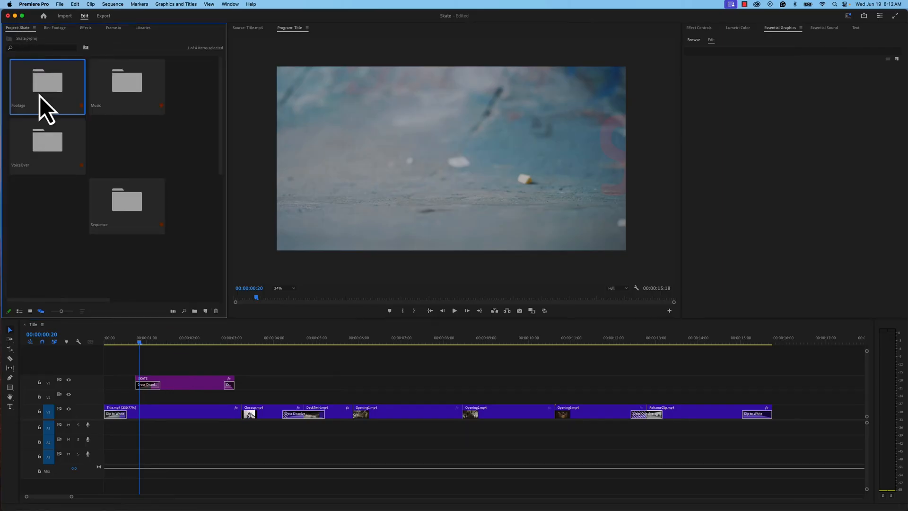
left_click(19, 311)
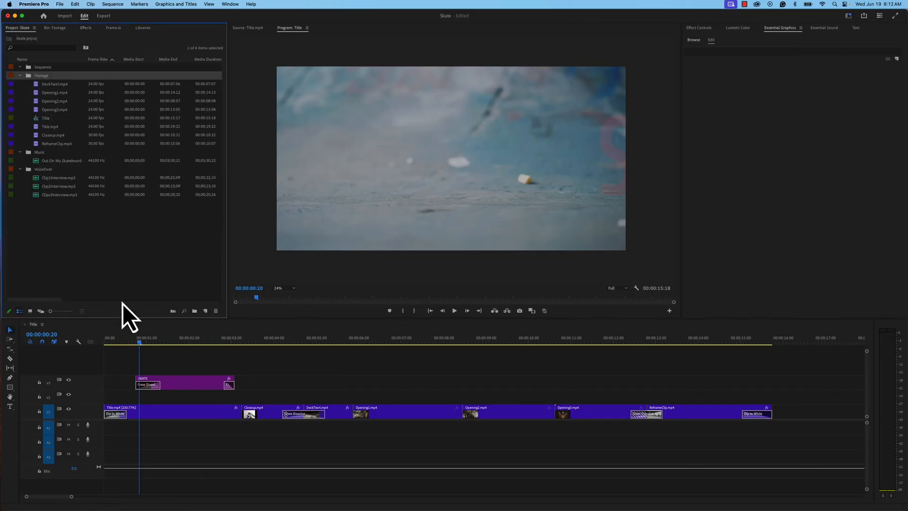
left_click_drag(42, 118, 34, 69)
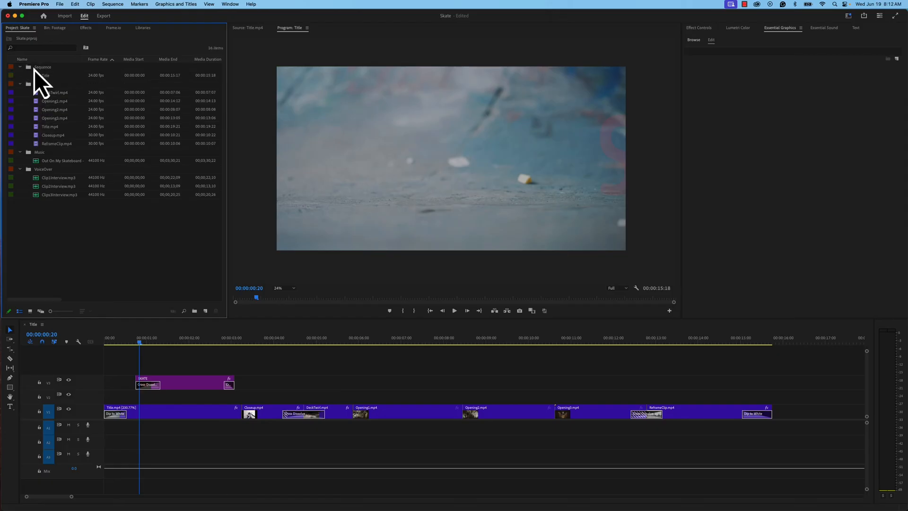
Create an adjustment layer with the default settings and stretch it on track V2 from the sequence start to the end of ReframeClip.mp4.
left_click(206, 312)
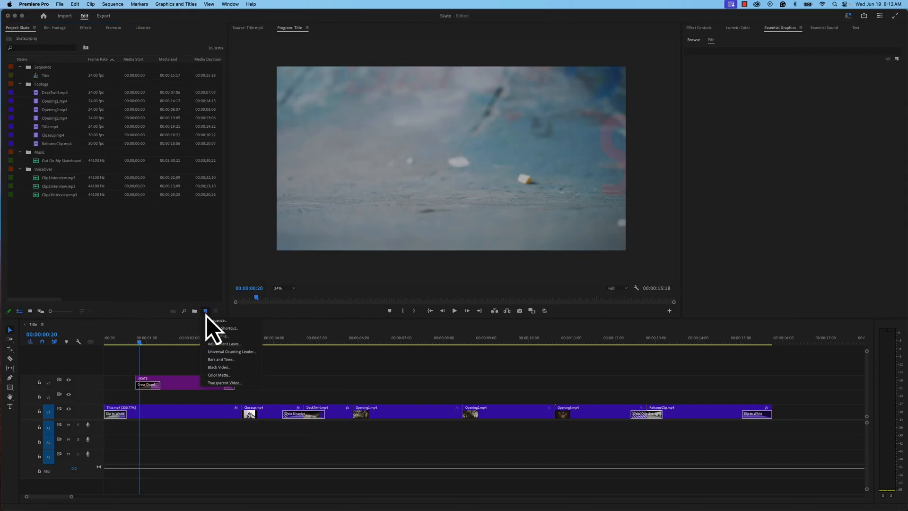
left_click(223, 345)
left_click(510, 294)
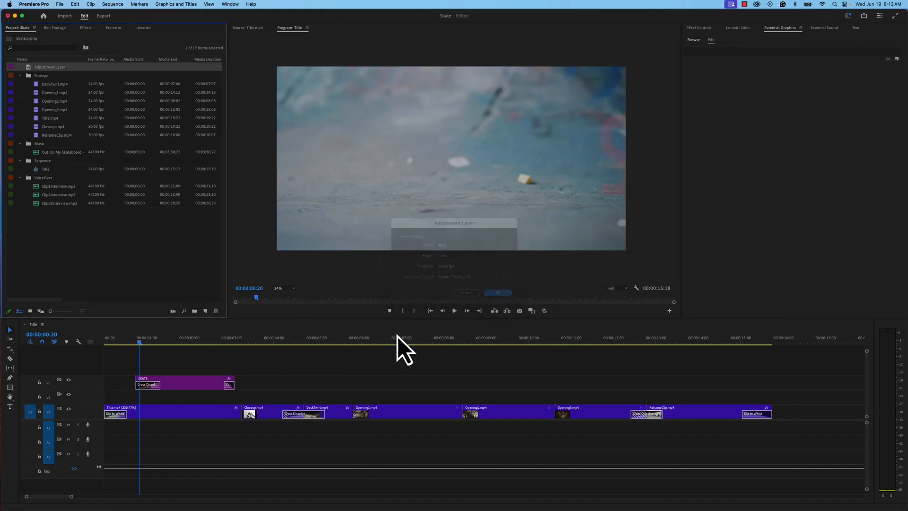
left_click_drag(53, 72, 98, 399)
left_click_drag(308, 398, 770, 397)
left_click_drag(424, 338, 413, 365)
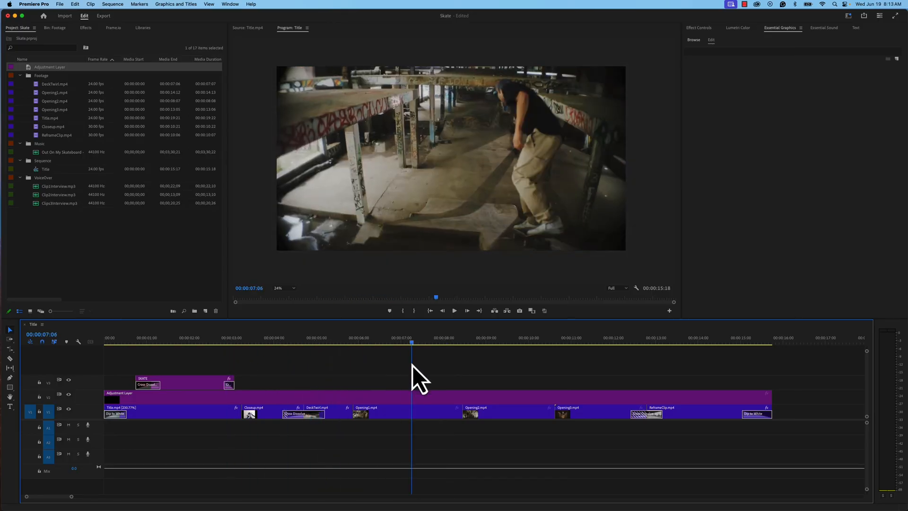
Try the adjustment layer above the SKATE title on track V4, and return it to track V2.
left_click(337, 402)
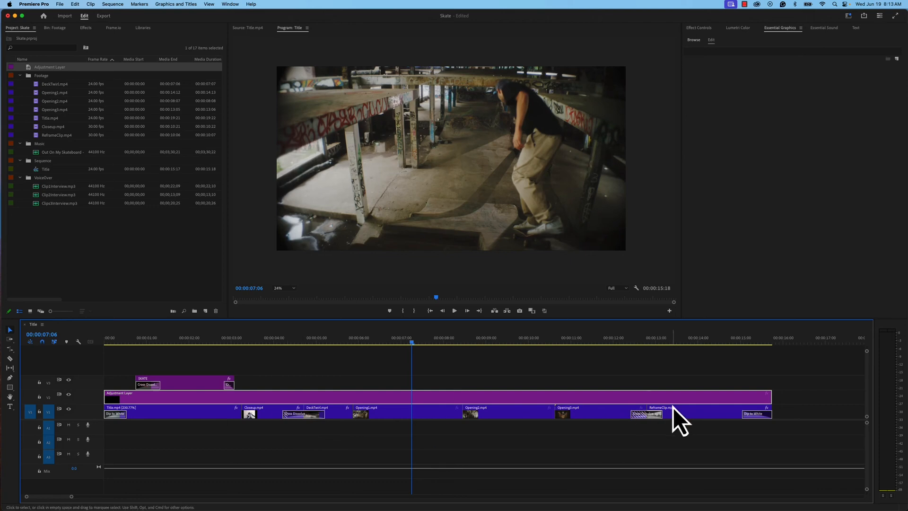
left_click_drag(274, 397, 267, 365)
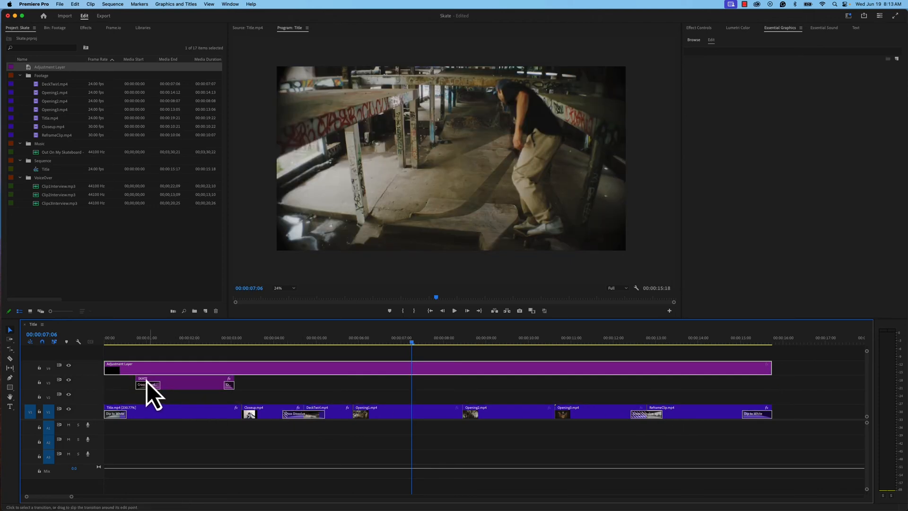
left_click_drag(174, 373, 178, 396)
left_click(197, 354)
Trim the adjustment layer's end to 00:00:12:19, where ReframeClip.mp4 starts.
left_click_drag(195, 341, 646, 364)
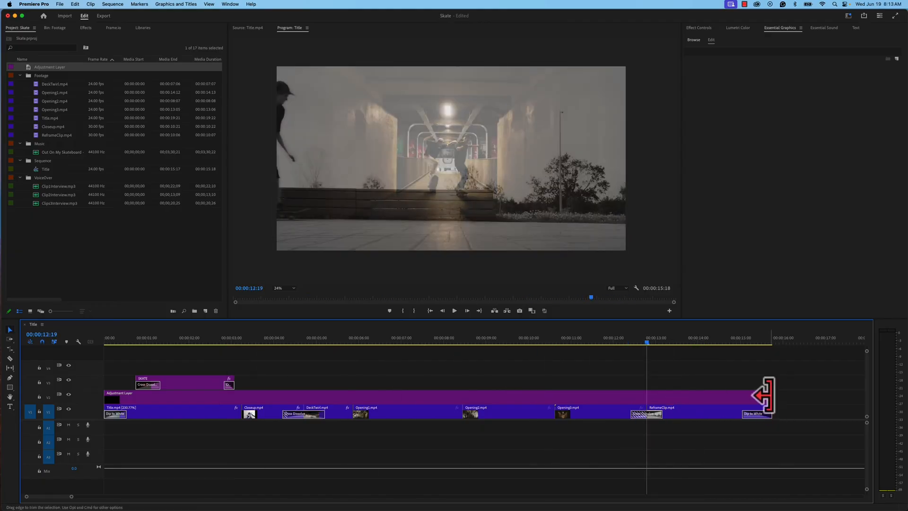
left_click(766, 396)
left_click_drag(770, 397, 642, 396)
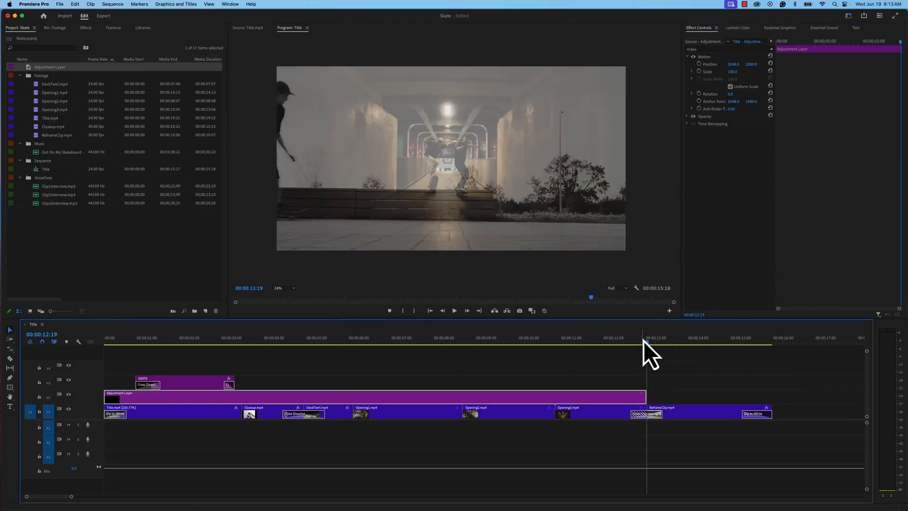
Undo the last trim of the adjustment layer and show its Lumetri Color settings with the Opening1.mp4 frame at 00:00:06:01.
left_click_drag(643, 341, 663, 345)
key("super+z")
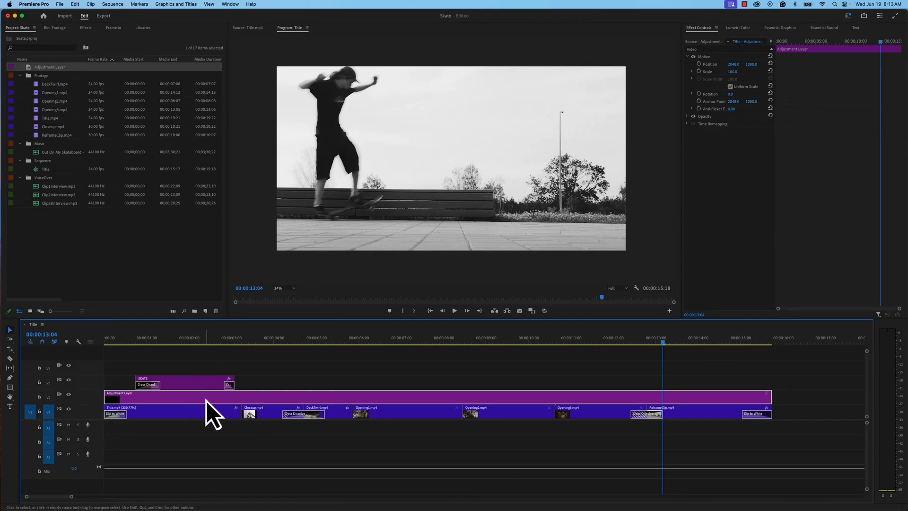
left_click(739, 29)
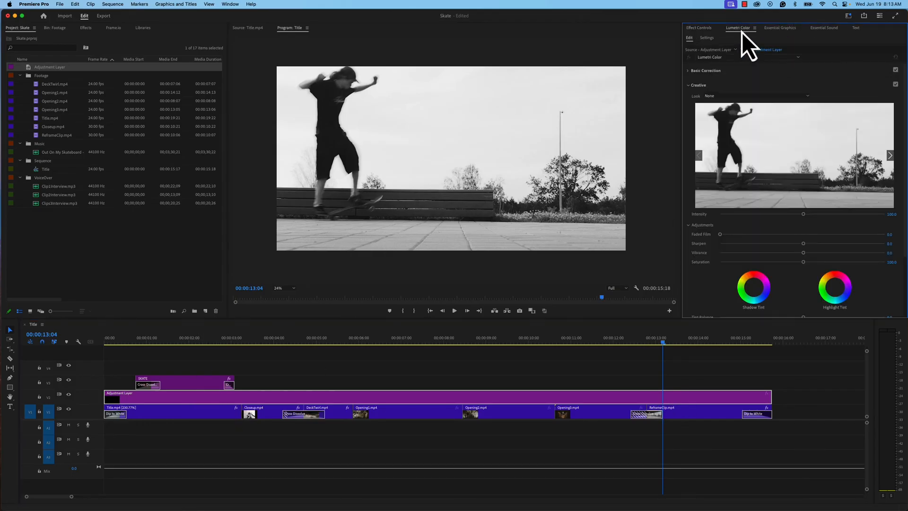
left_click(314, 341)
left_click(360, 339)
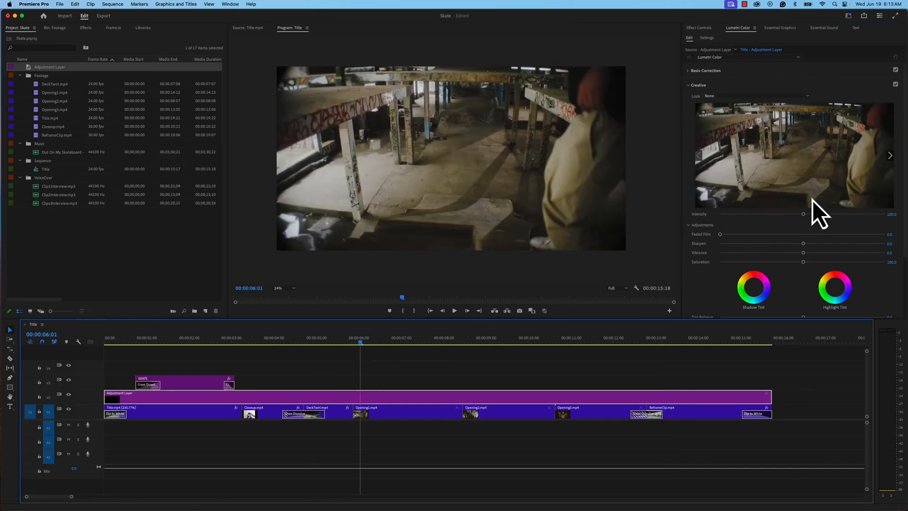
Try a stronger Faded Film effect on the adjustment layer, and return Faded Film to 0.
left_click(690, 72)
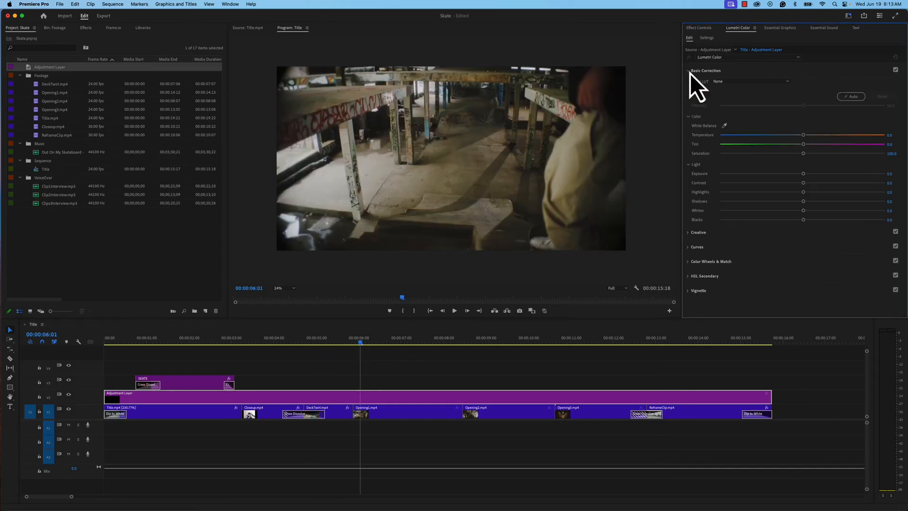
left_click(691, 232)
left_click_drag(728, 236, 805, 236)
left_click_drag(749, 238, 718, 235)
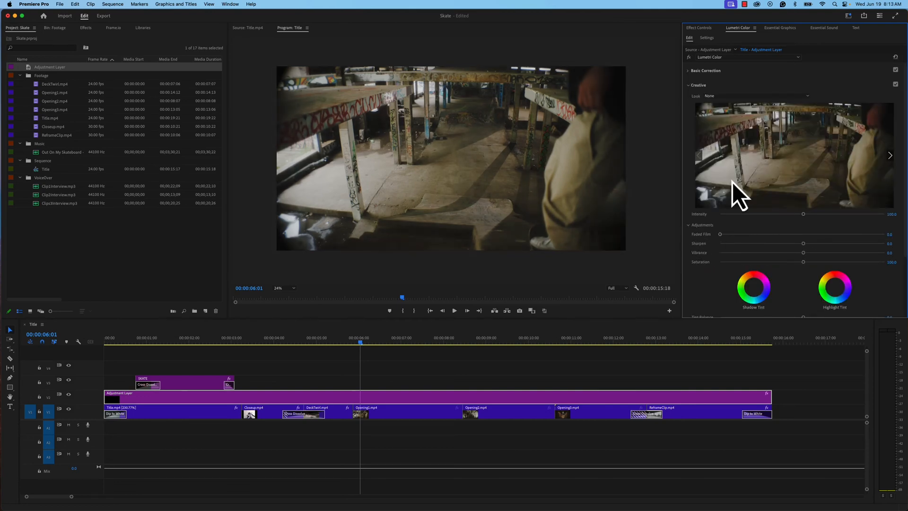
Lower the adjustment layer's basic Saturation to about 1 for black and white, with Shadows 29, Whites 17 and Blacks about -8.4.
left_click(689, 86)
left_click(690, 71)
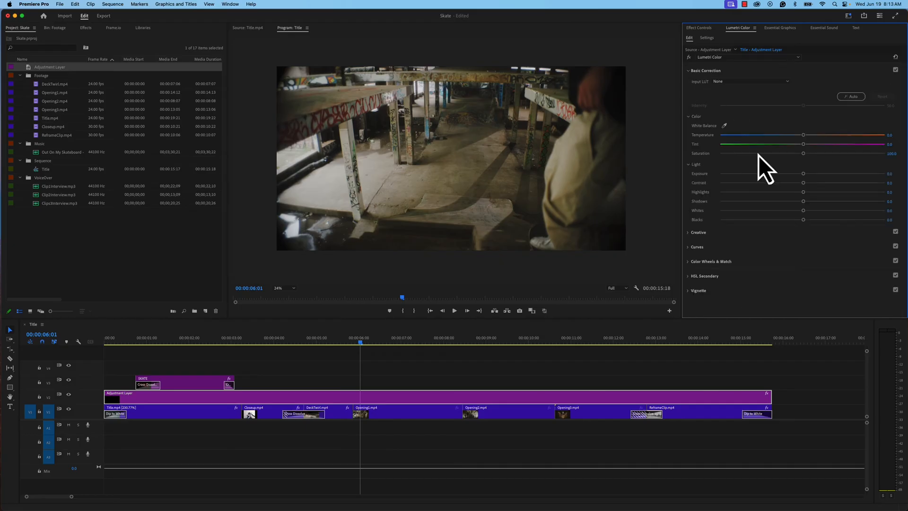
left_click_drag(804, 154, 722, 160)
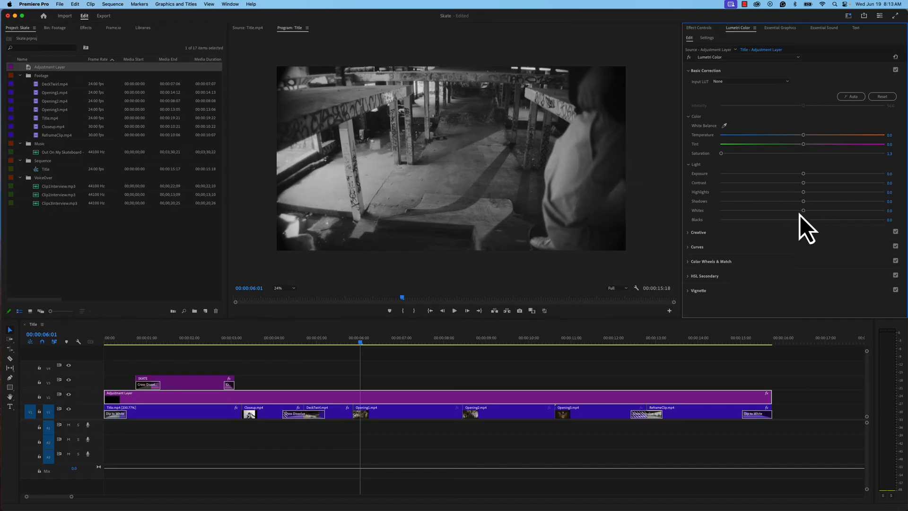
mouse_move(804, 201)
left_mouse_down()
mouse_move(826, 201)
mouse_move(776, 214)
mouse_move(860, 217)
mouse_move(770, 222)
mouse_move(816, 213)
left_mouse_up()
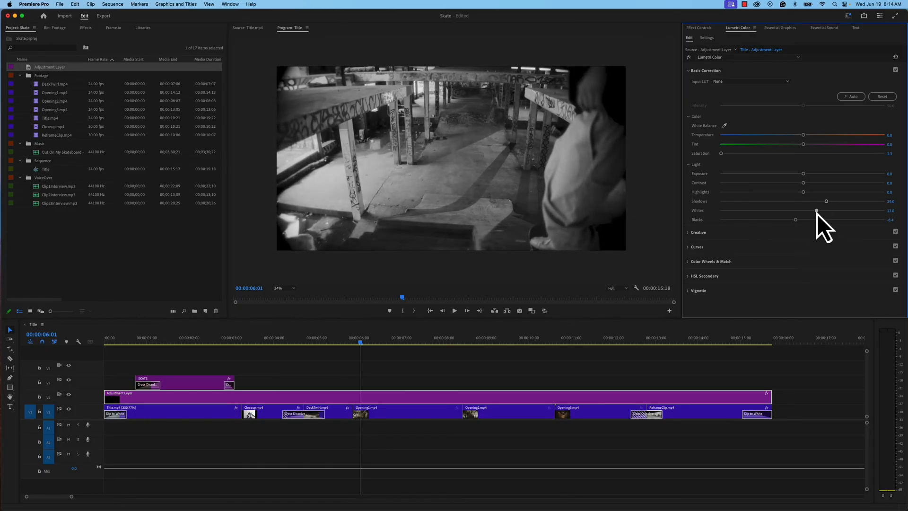
Play back the black-and-white sequence from the SKATE title and check the ReframeClip.mp4 frame at 00:00:14:06.
left_click(176, 343)
key("space")
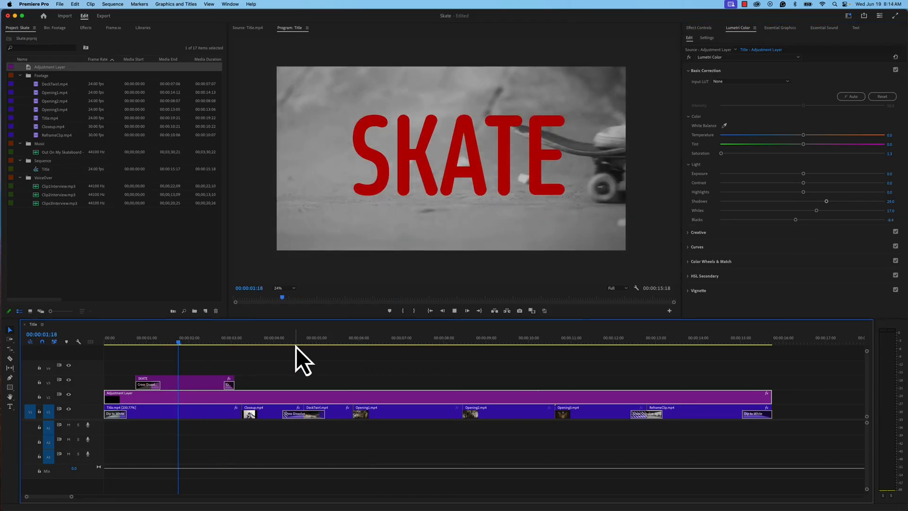
key("space")
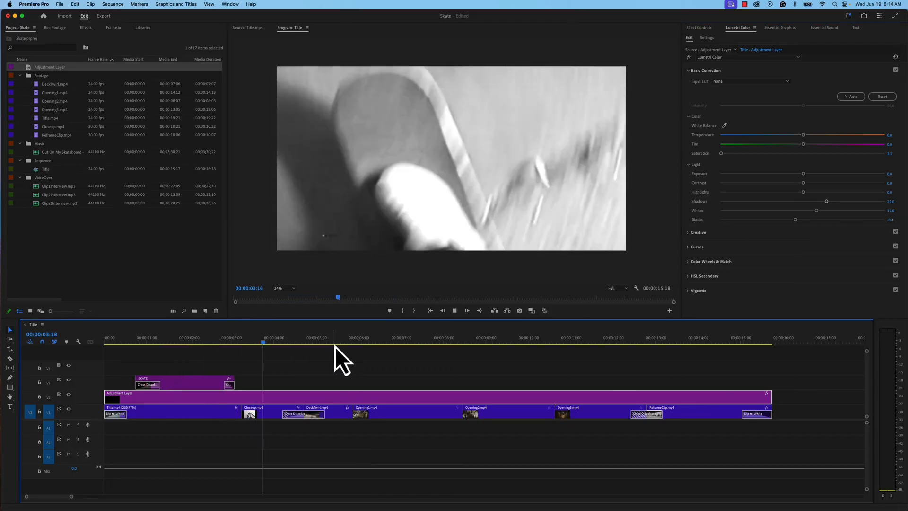
left_click(710, 341)
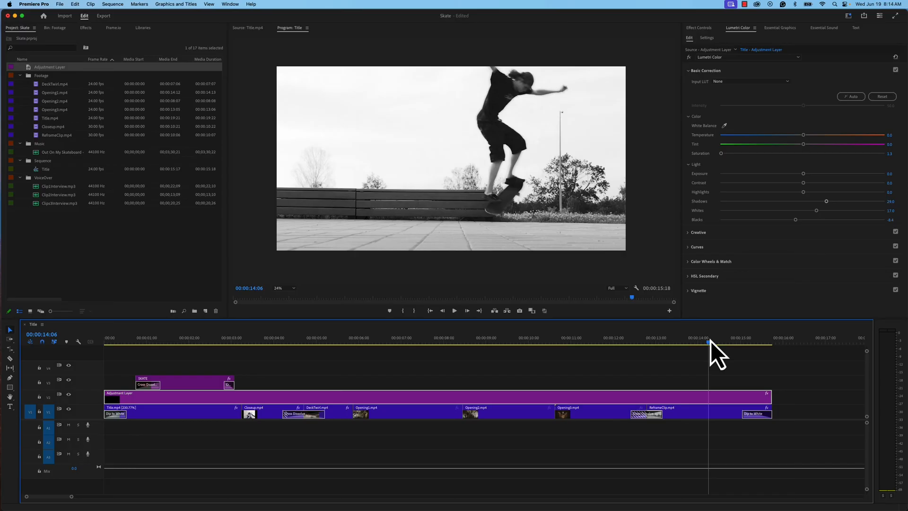
Select the footage clips on track V1 one after another, from Title.mp4 to ReframeClip.mp4.
left_click(215, 413)
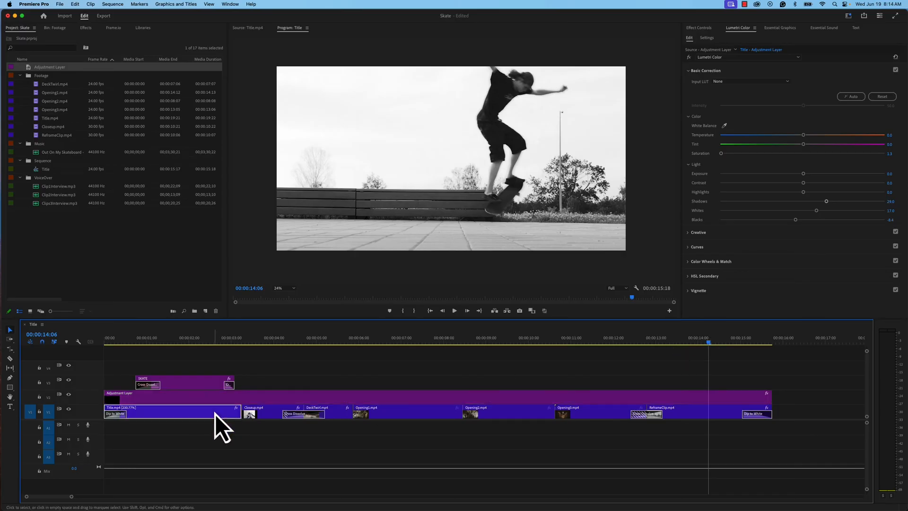
left_click(275, 417)
left_click(328, 416)
left_click(399, 418)
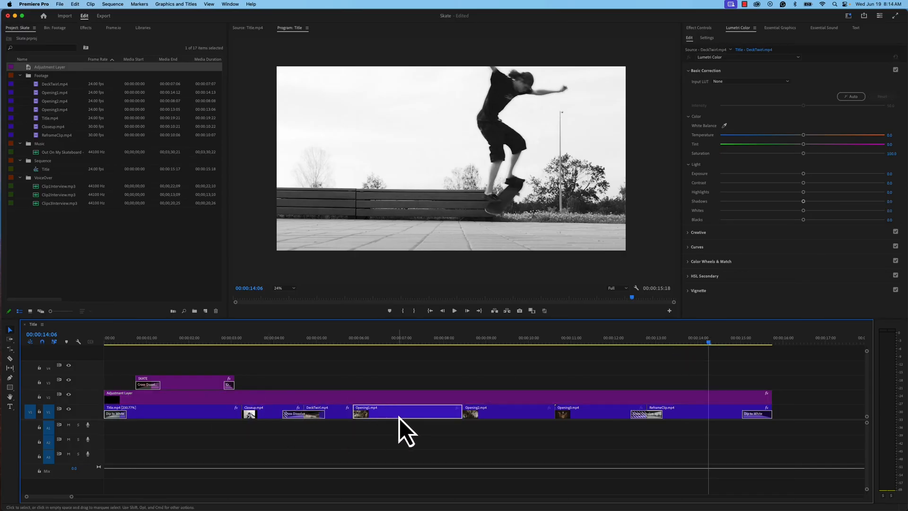
left_click(487, 414)
left_click(571, 414)
left_click(688, 417)
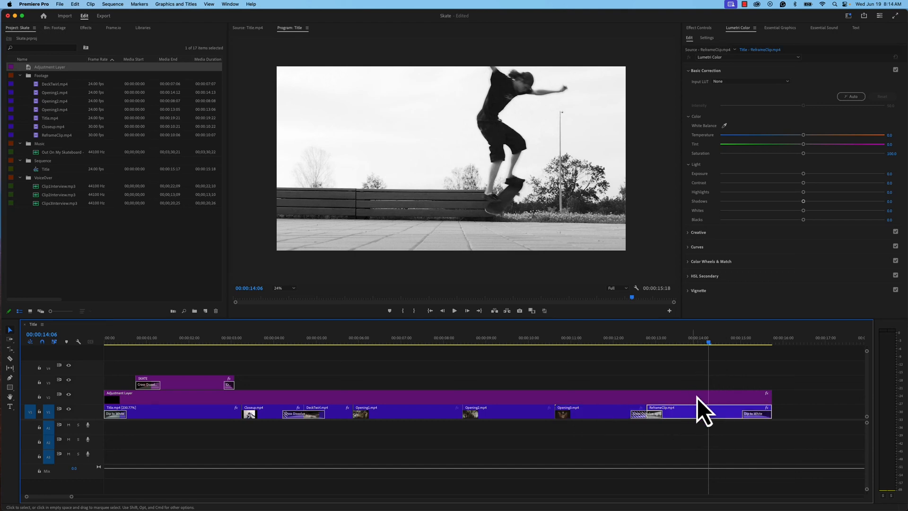
Compare frames for ReframeClip.mp4's color match, using 00:00:14:12 as the reference and 00:00:11:06 as the current frame.
left_click(690, 263)
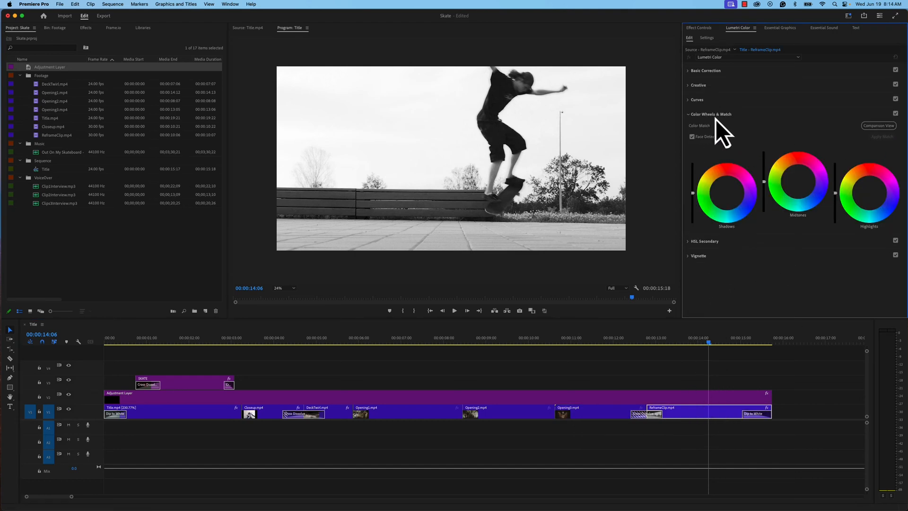
left_click(883, 125)
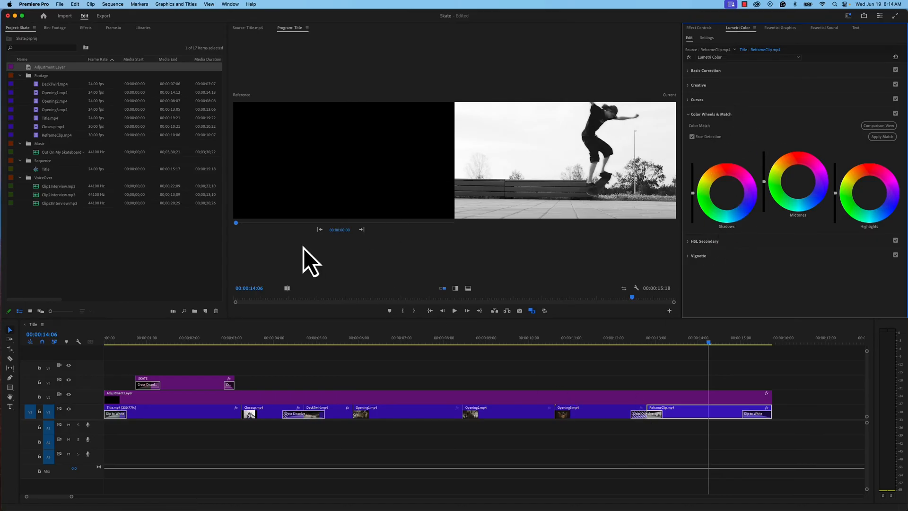
left_click_drag(267, 225, 435, 229)
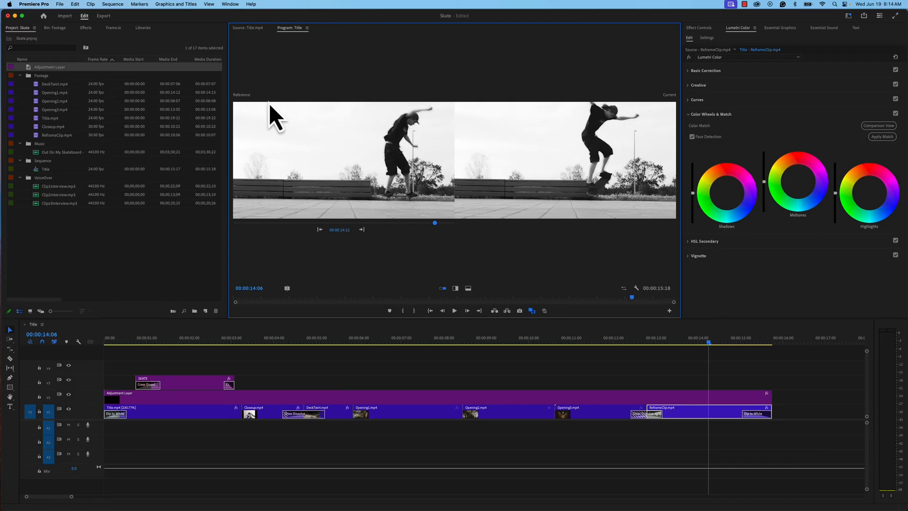
left_click(690, 340)
left_click_drag(688, 341, 583, 342)
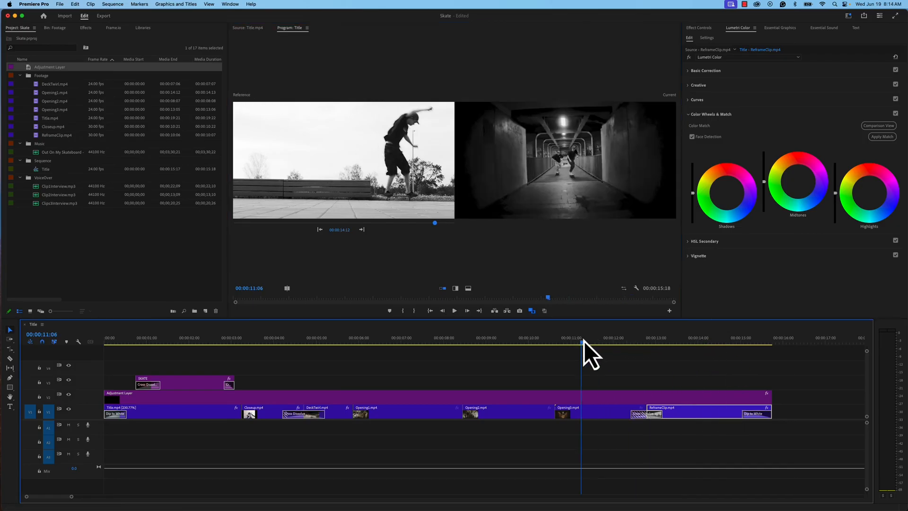
Try applying the color match to the current frame at 00:00:11:06, 00:00:07:04 and 00:00:02:10.
left_click(888, 138)
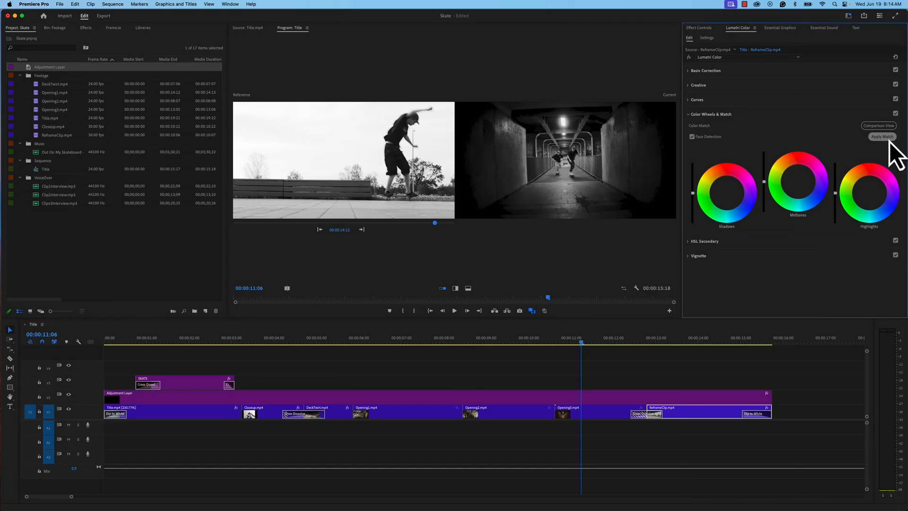
left_click(408, 340)
left_click(884, 140)
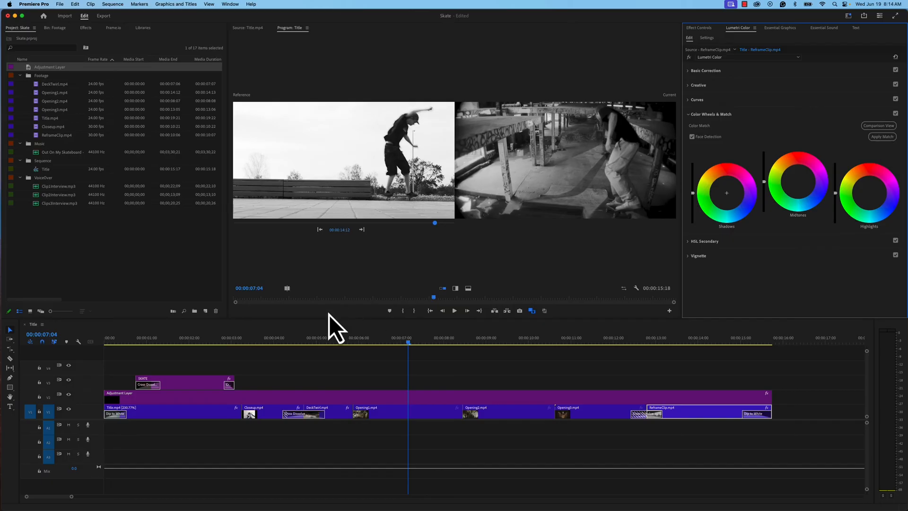
left_click(207, 340)
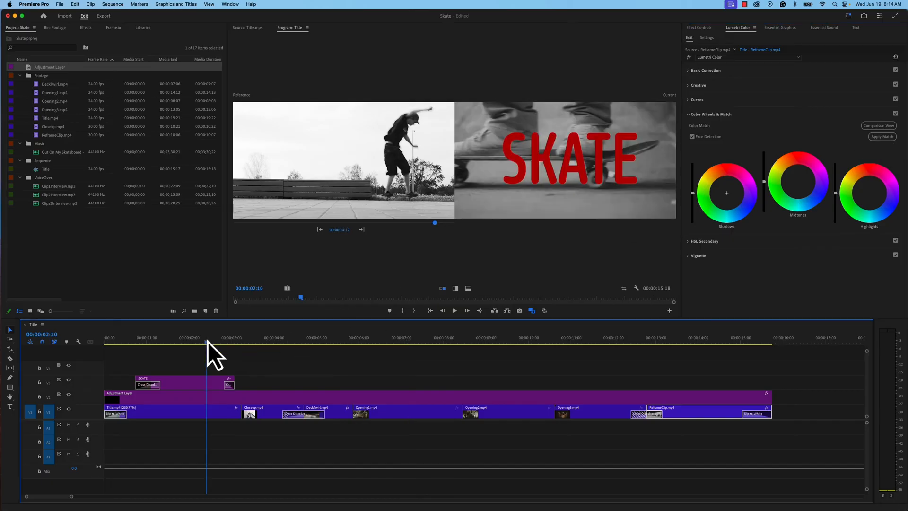
left_click(882, 138)
Hide track V2 briefly and restore it, and leave the comparison view.
left_click(68, 394)
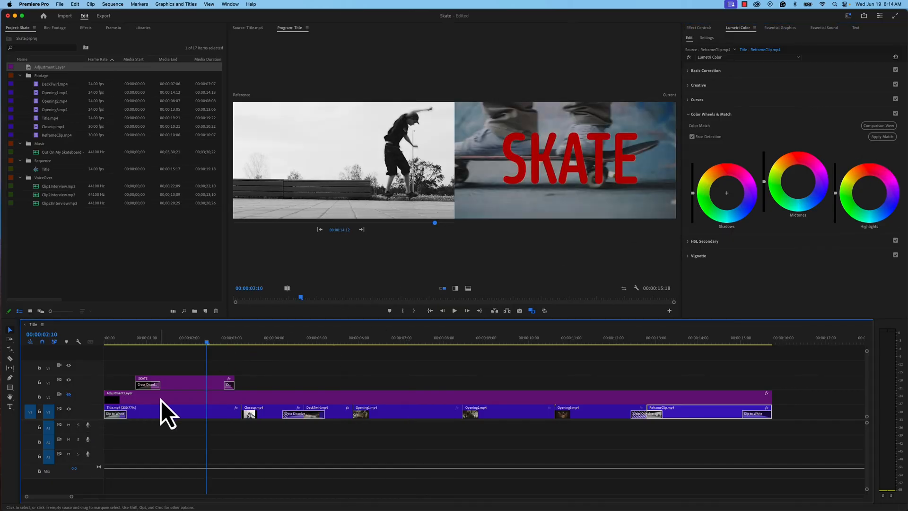
key("super+z")
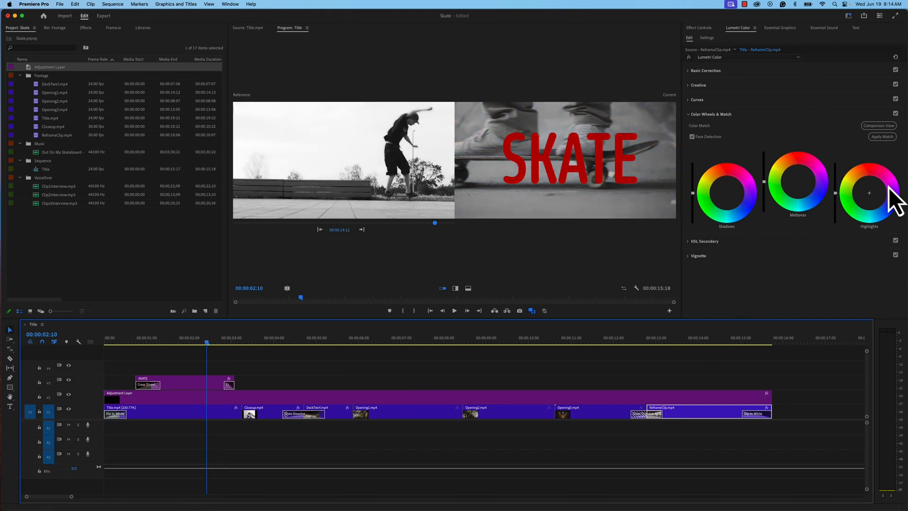
left_click(708, 140)
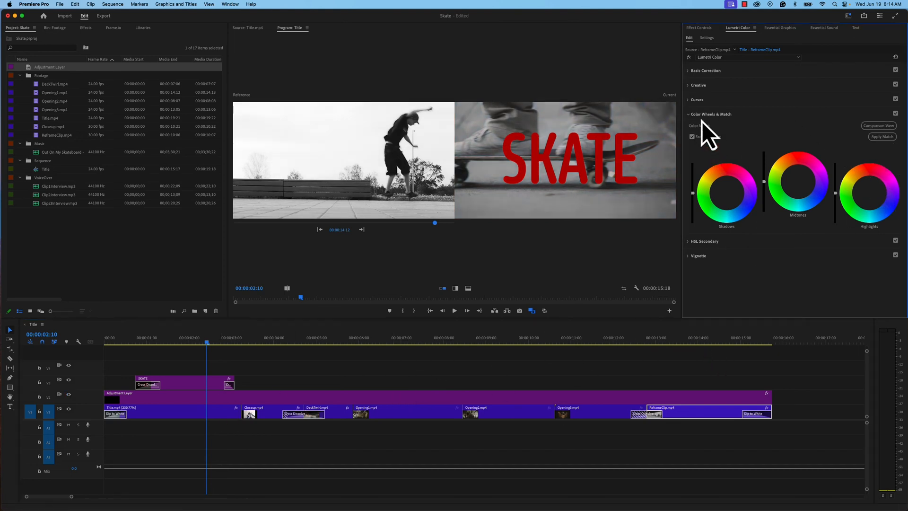
left_click(881, 132)
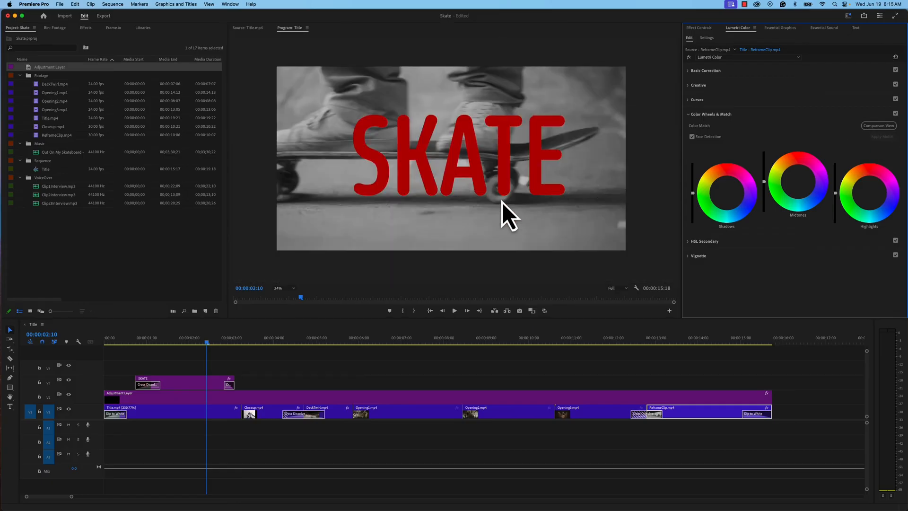
Set the adjustment layer's creative Faded Film to about 40.9, Vibrance to about -37.2 and Saturation to about 52, previewing the footage.
left_click(176, 391)
left_click_drag(249, 342, 450, 343)
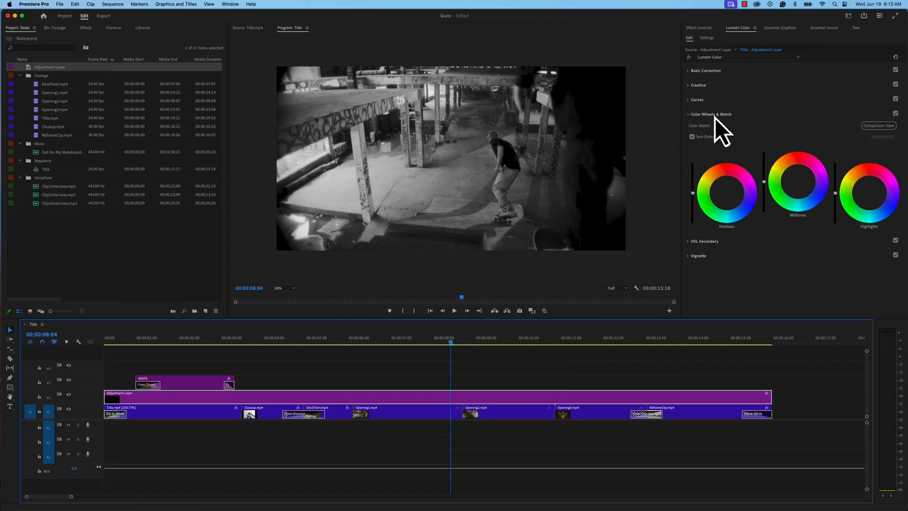
left_click(695, 85)
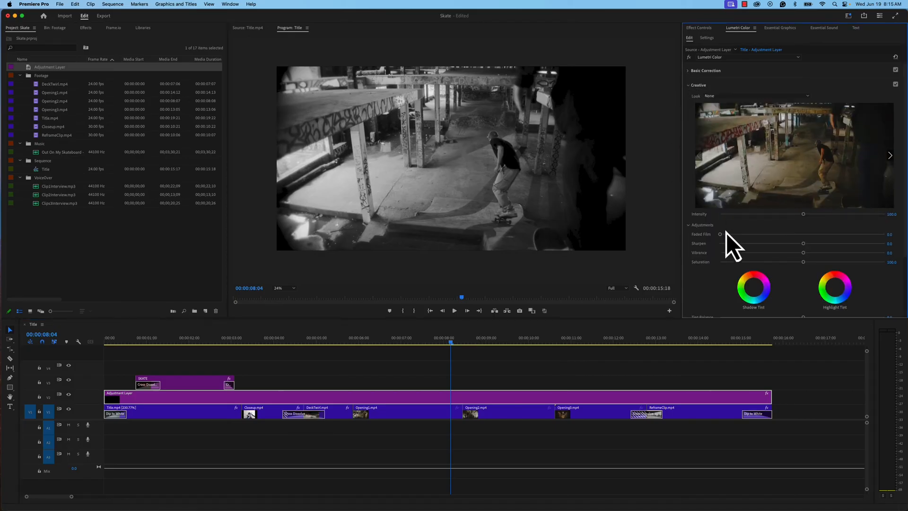
left_click_drag(726, 233, 754, 235)
key("space")
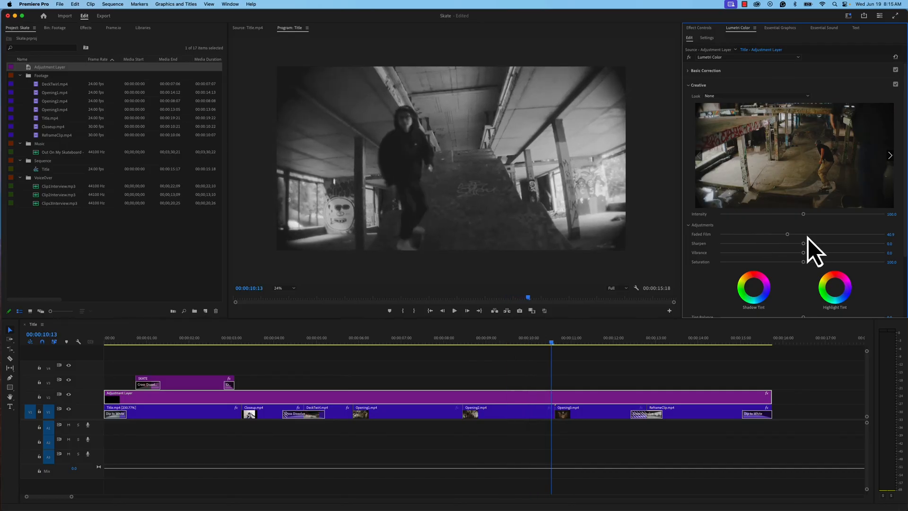
key("space")
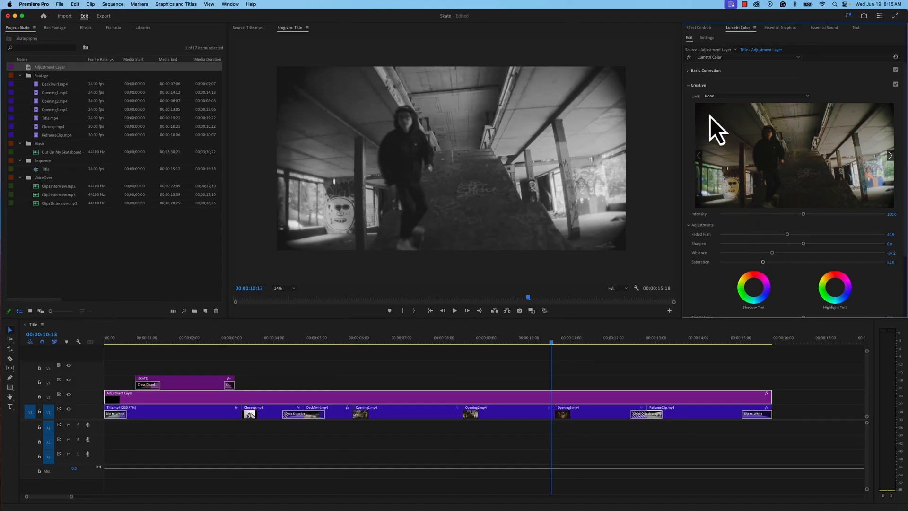
Set the adjustment layer's Exposure to 0.8 and Contrast to 14, and play back the sequence from just before the SKATE title.
left_click(687, 72)
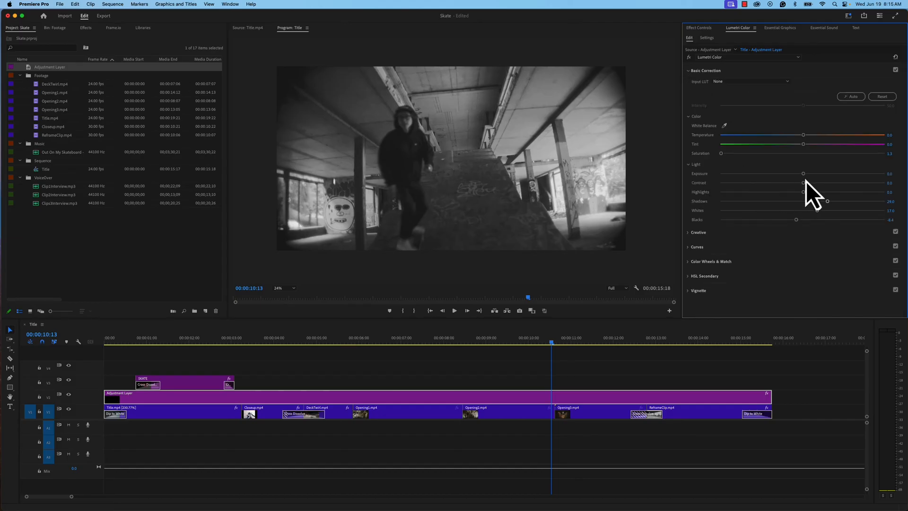
left_click_drag(771, 183, 816, 178)
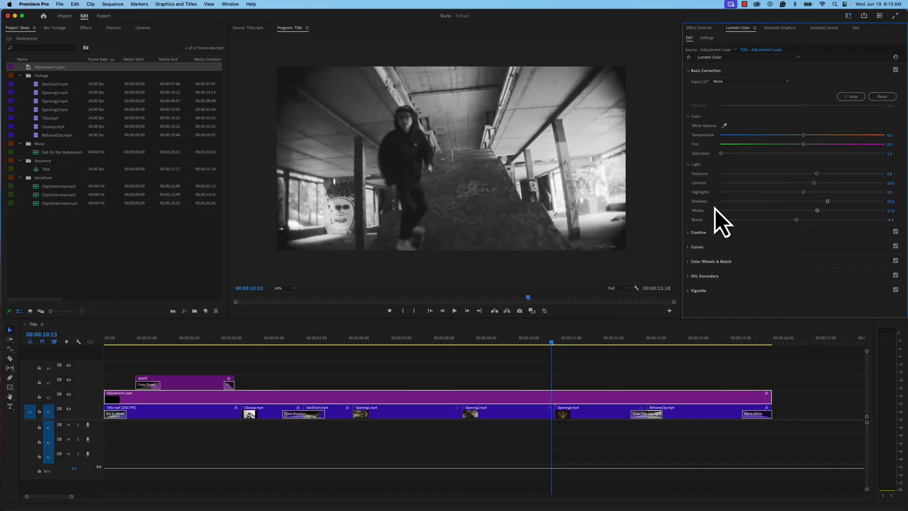
left_click(140, 342)
key("space")
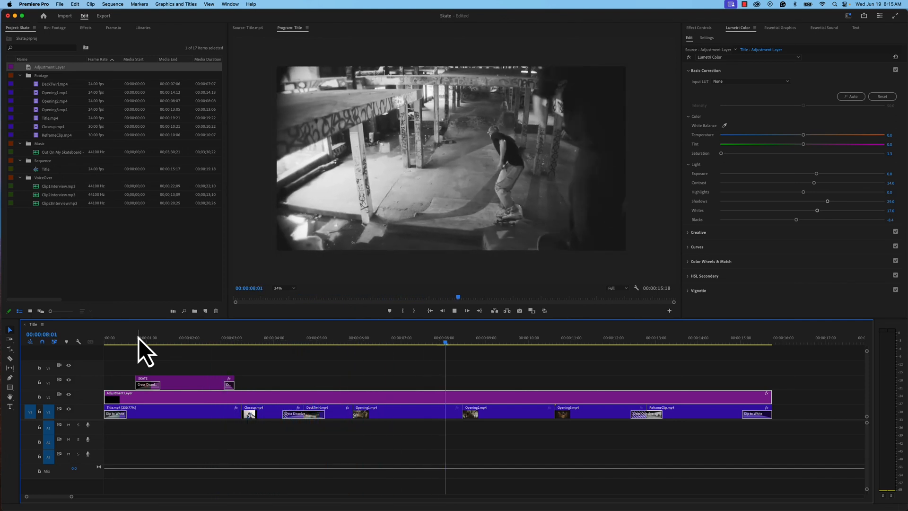
key("space")
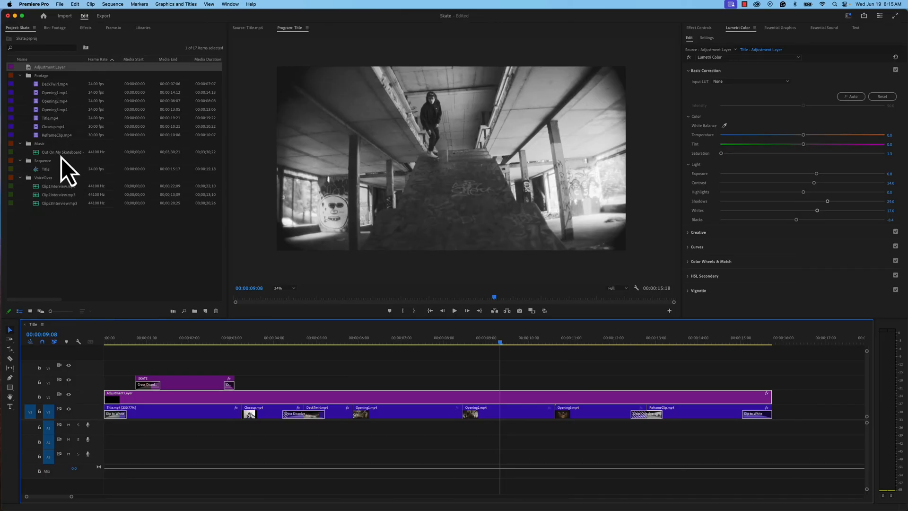
Place the Out On My Skateboard music at the start of track A1 and play back the opening with it.
left_click_drag(61, 154, 95, 431)
left_click(105, 342)
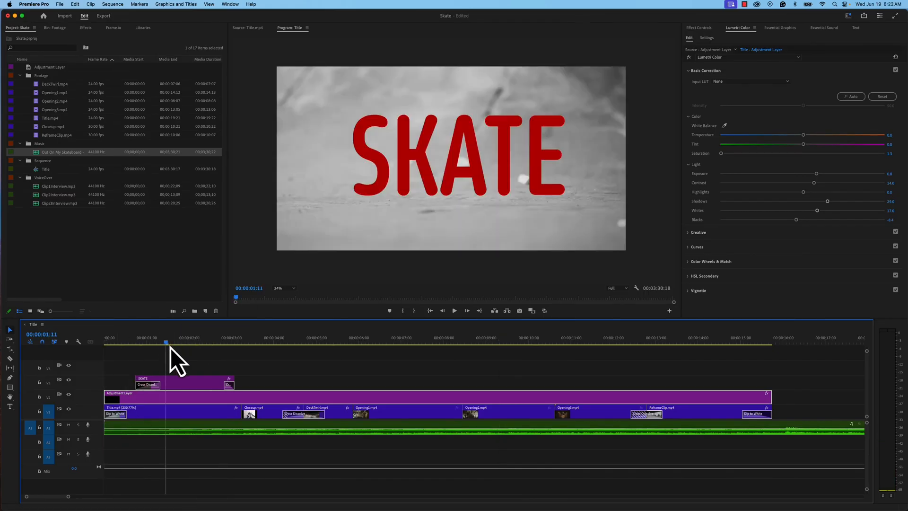
key("space")
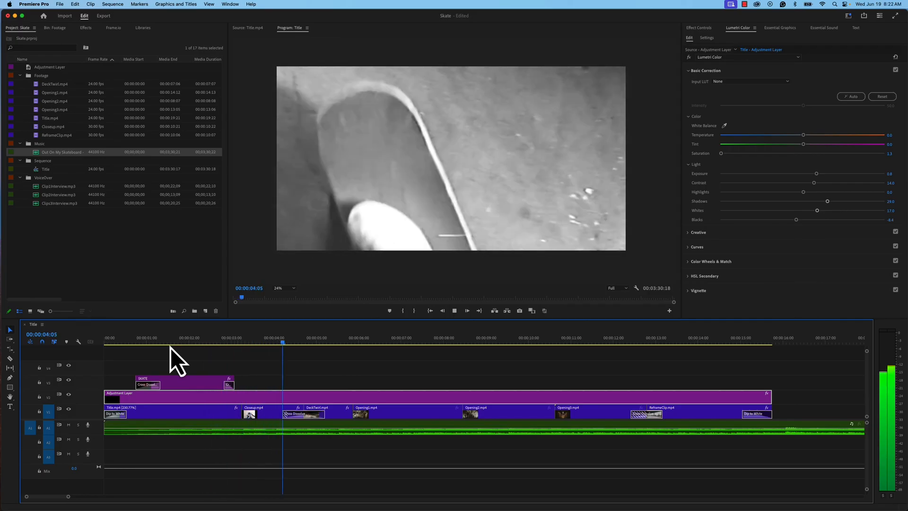
Shorten the music on track A1 with the Remix tool so it ends around the end of the video clips.
key("space")
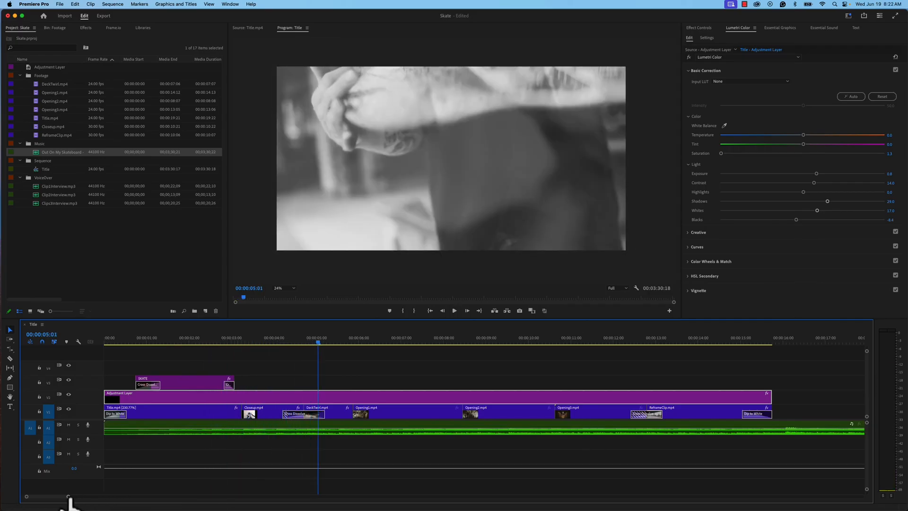
left_click_drag(68, 497, 344, 501)
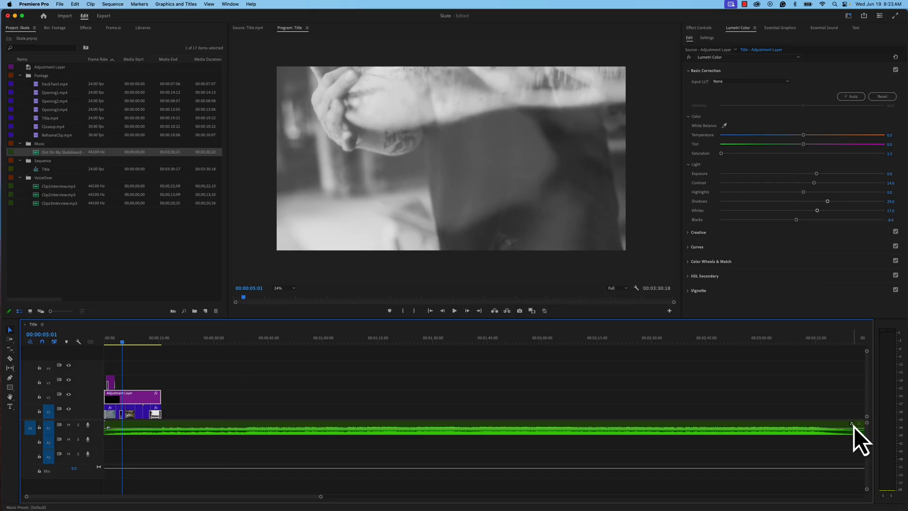
key("minus")
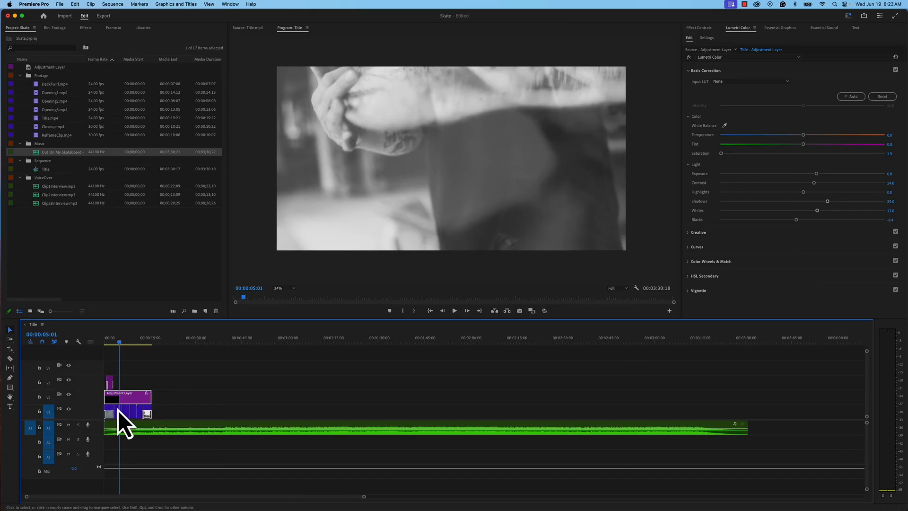
left_click(11, 349)
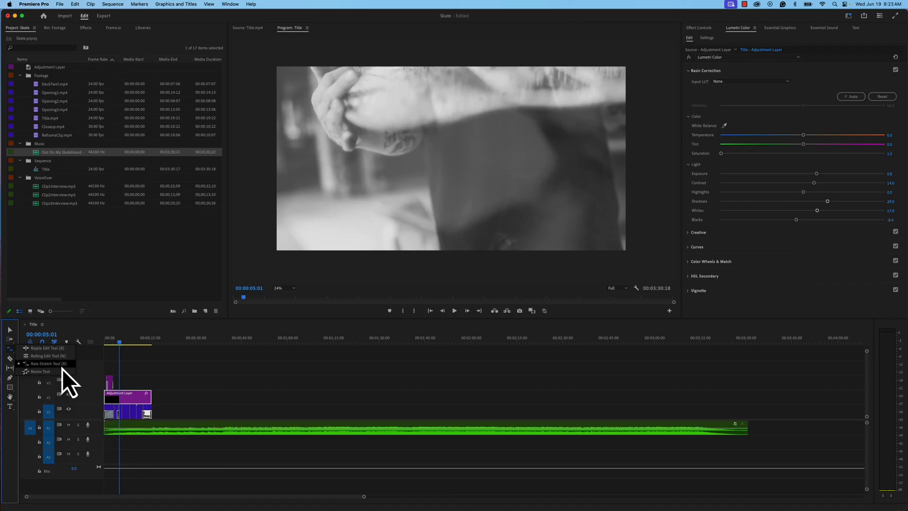
left_click(32, 374)
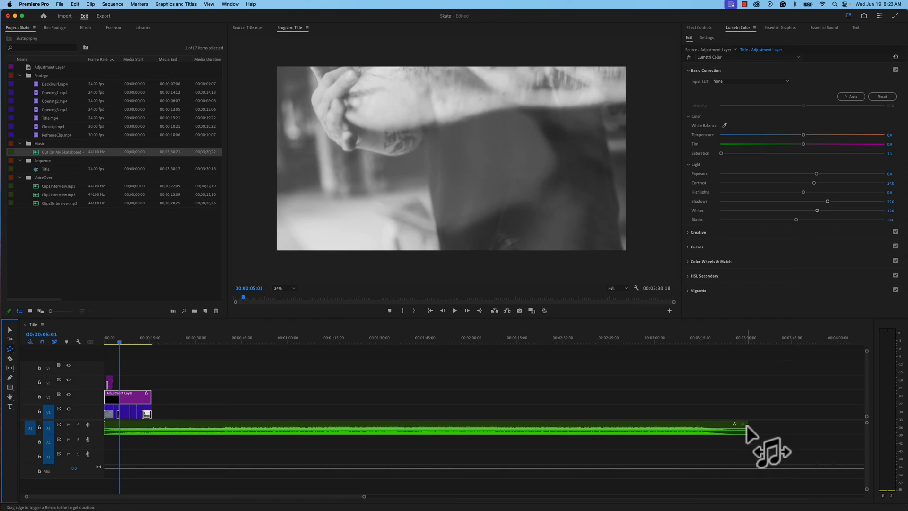
left_click_drag(746, 425, 145, 424)
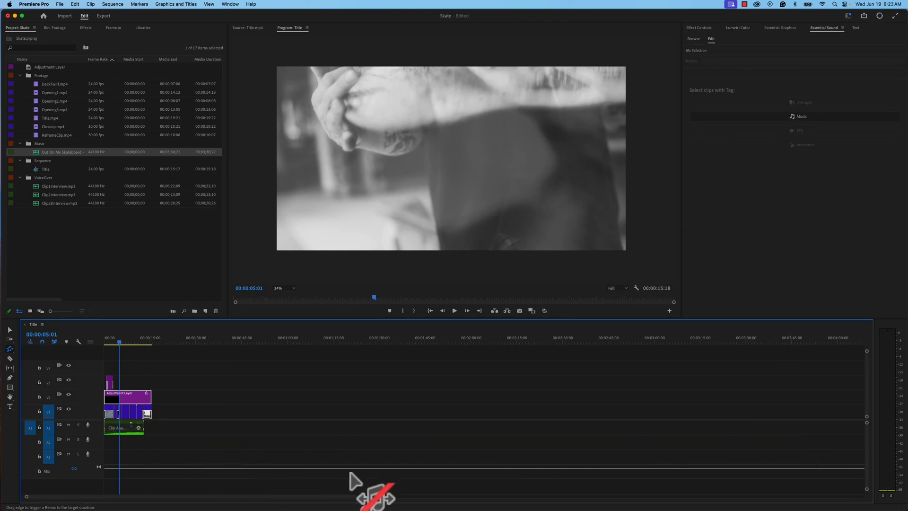
Play back the sequence from about 8 seconds to its end to hear the remixed music.
left_click_drag(348, 498, 212, 498)
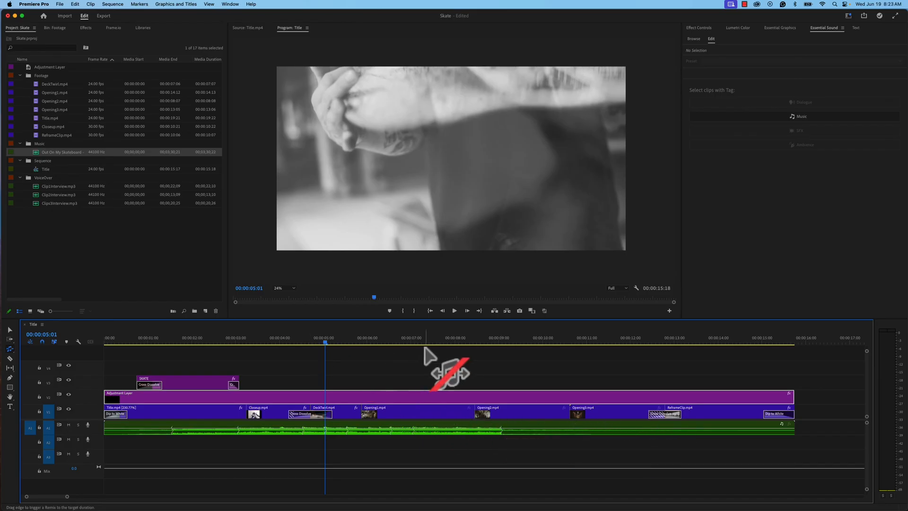
left_click(459, 343)
key("space")
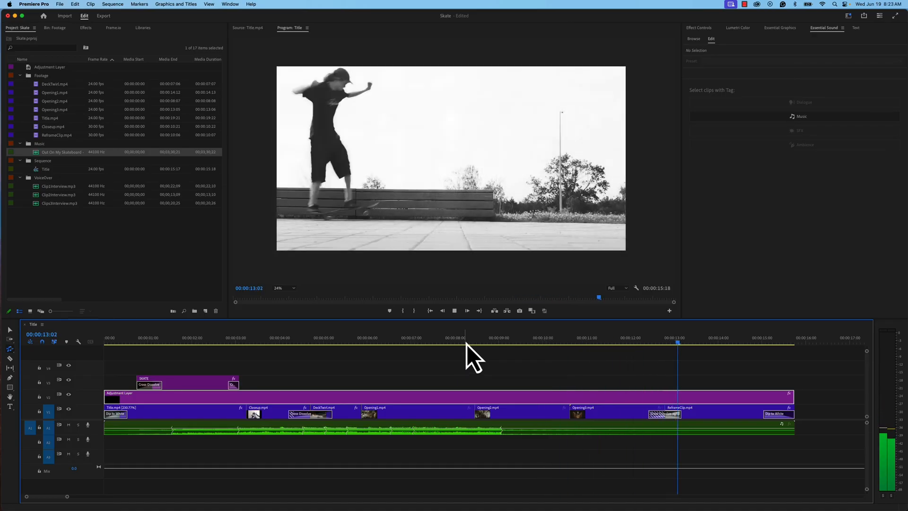
key("space")
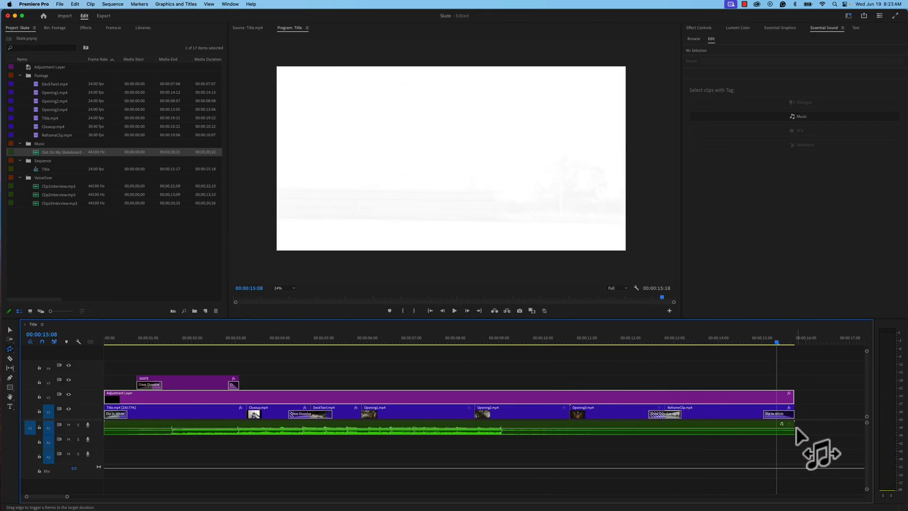
Try remixing the music to a longer version ending at about 00:00:21:18 and play past the end of the video.
left_click_drag(794, 424, 834, 424)
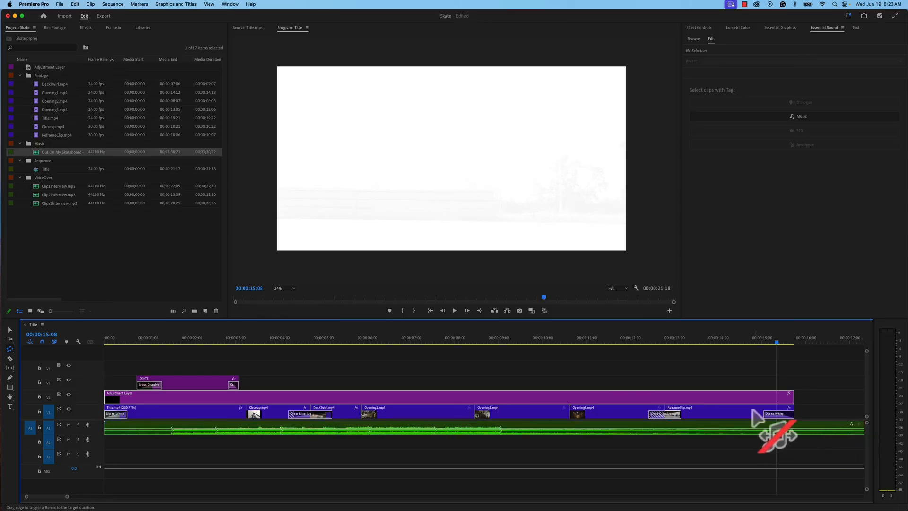
key("space")
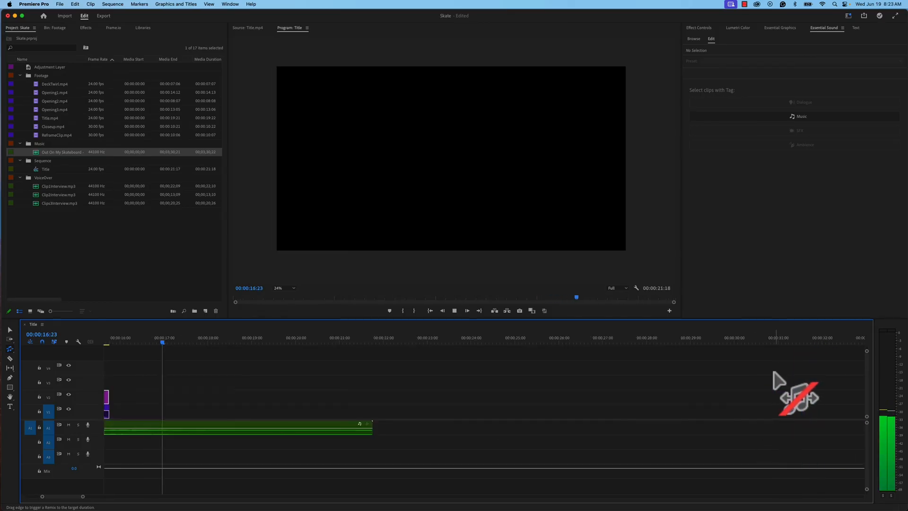
key("space")
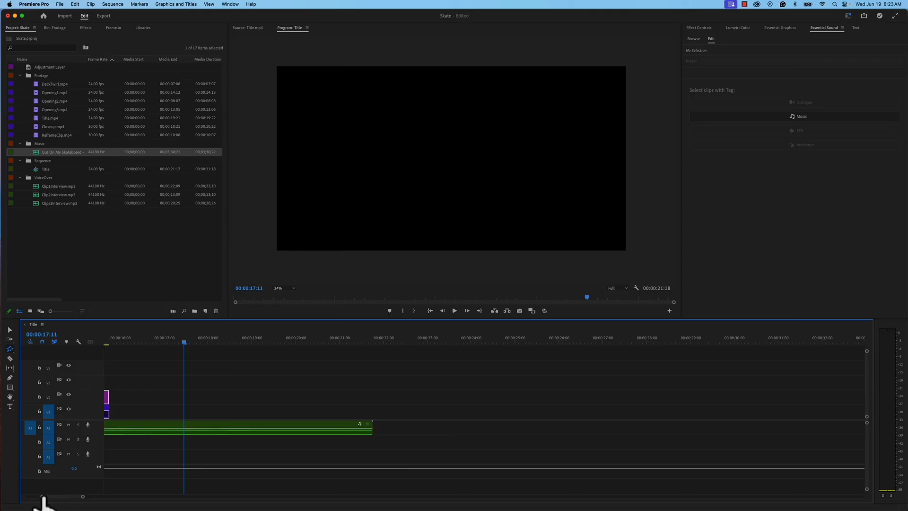
Remix the extended music to a shorter version that ends just before the end of the video clips.
left_click_drag(43, 497, 17, 497)
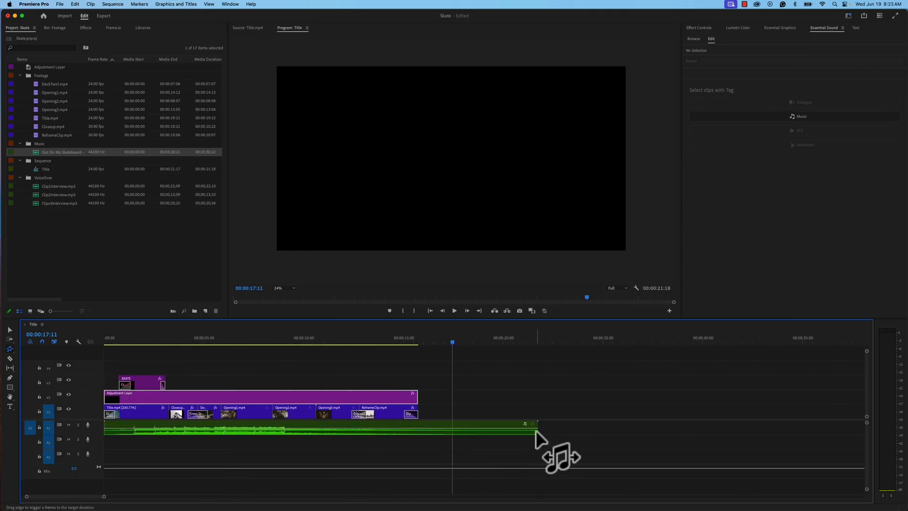
left_click_drag(536, 428, 406, 423)
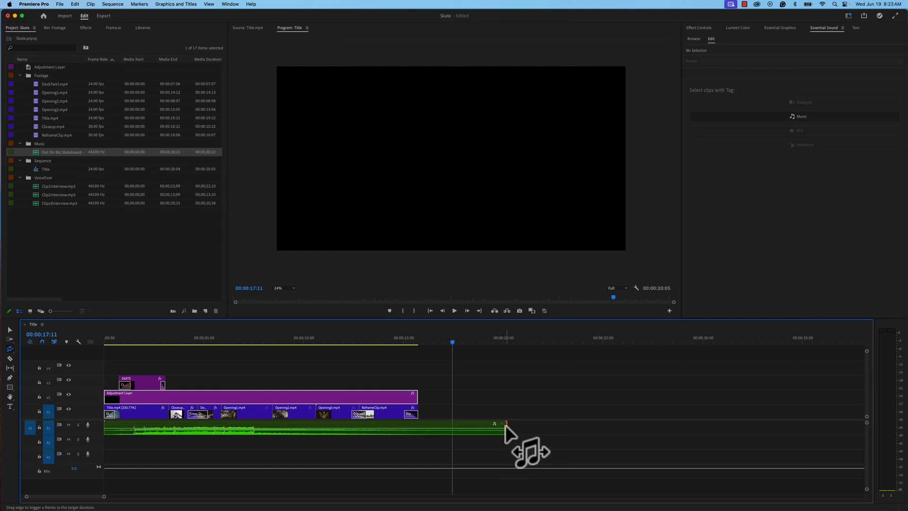
left_click_drag(505, 424, 356, 423)
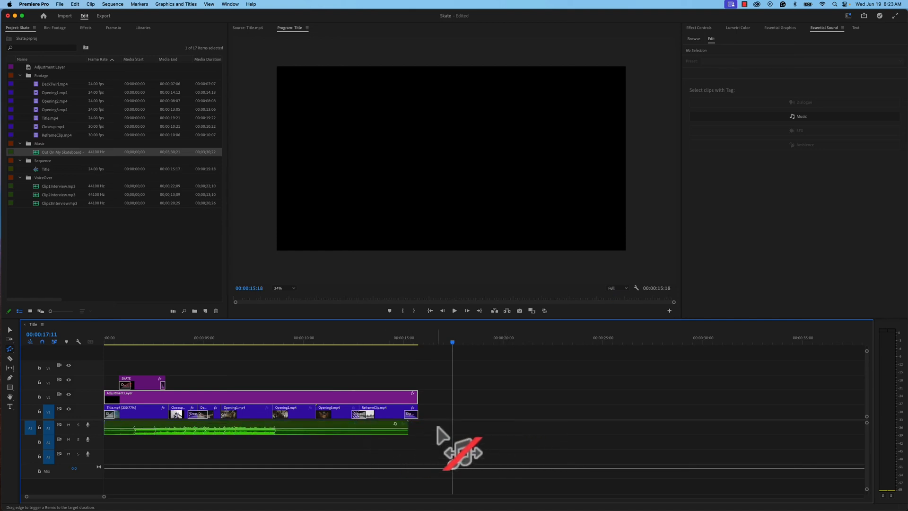
Play back the sequence from the middle and remix the music to a target duration of 00:00:16:01.
left_click(257, 342)
key("space")
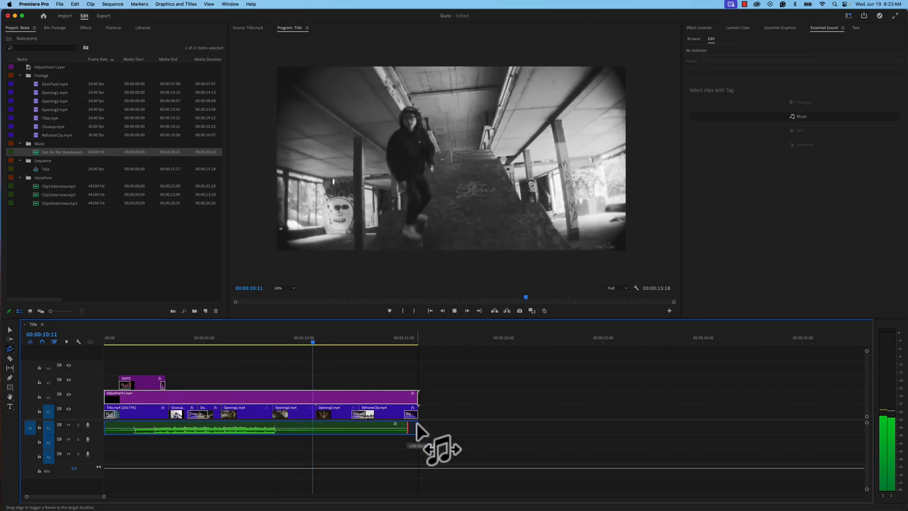
left_click_drag(416, 422, 421, 422)
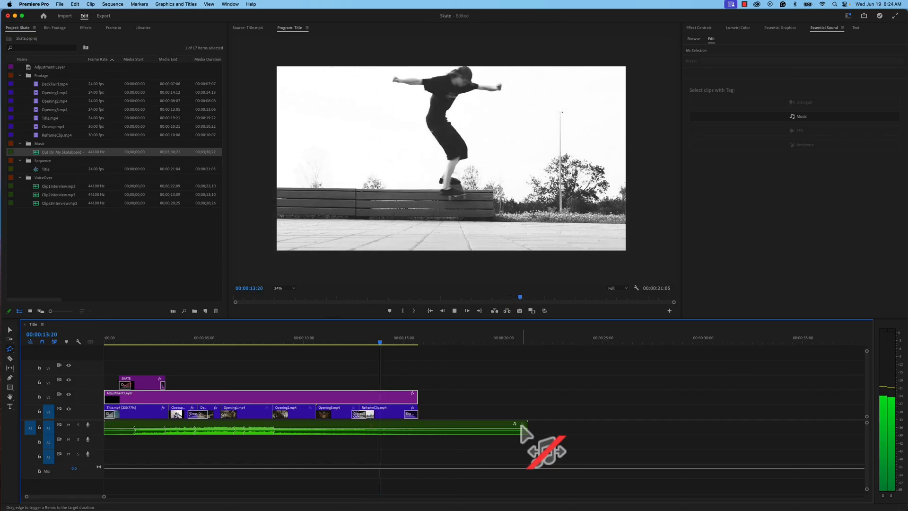
key("space")
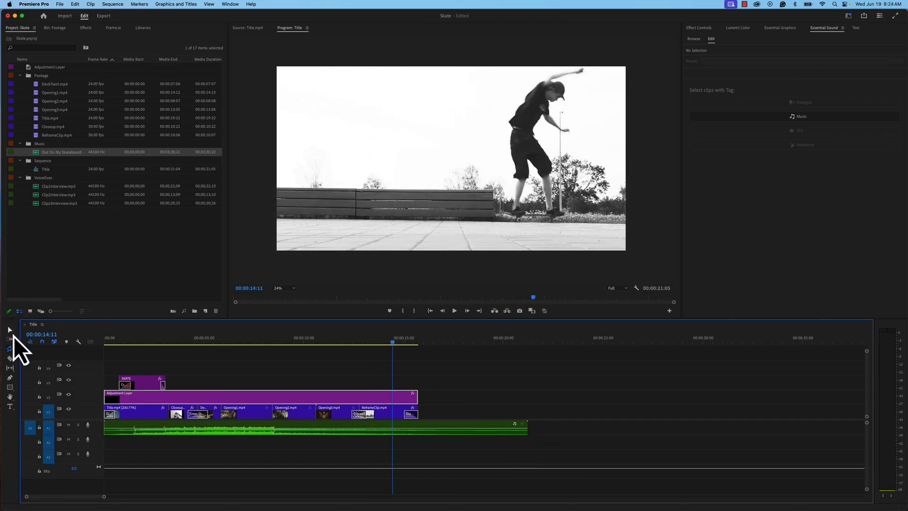
Trim the end of the music to 00:00:16:04 and give it a fade-out of about 3 seconds.
left_click(11, 330)
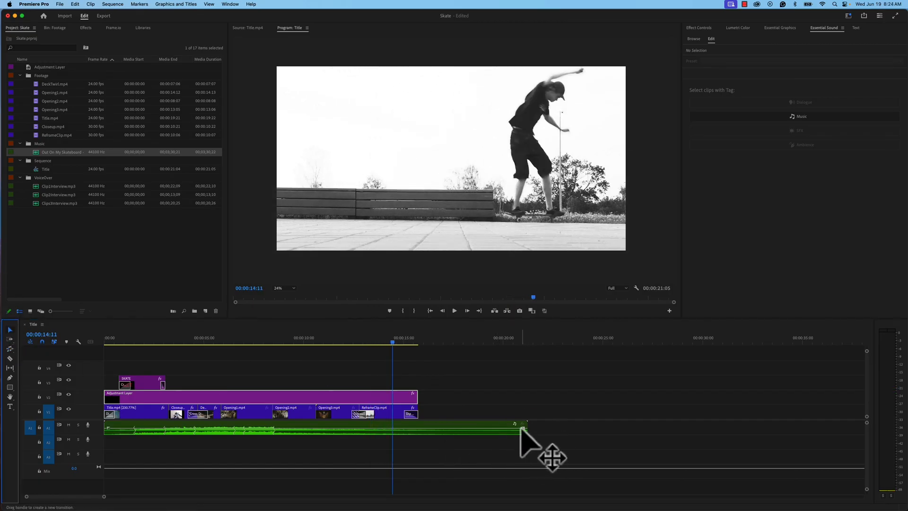
left_click(395, 430)
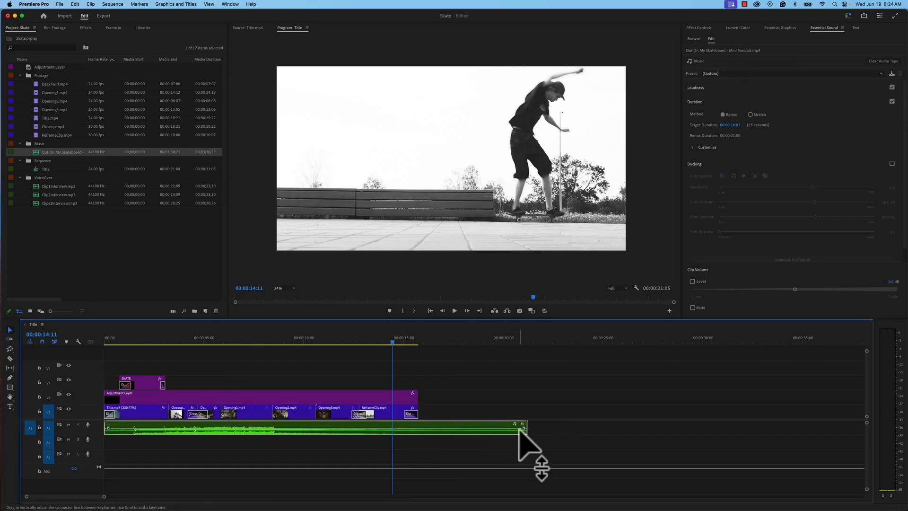
left_click_drag(515, 427, 410, 429)
key("super+z")
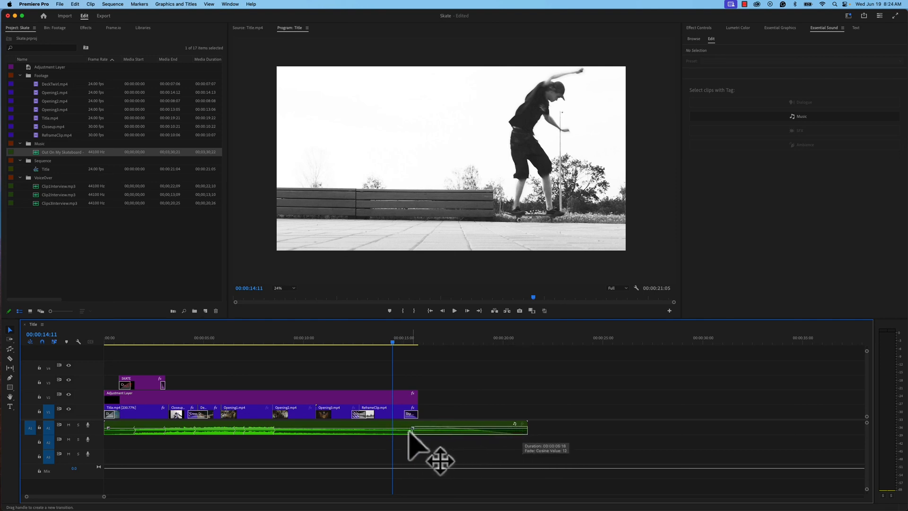
left_click_drag(525, 426, 427, 425)
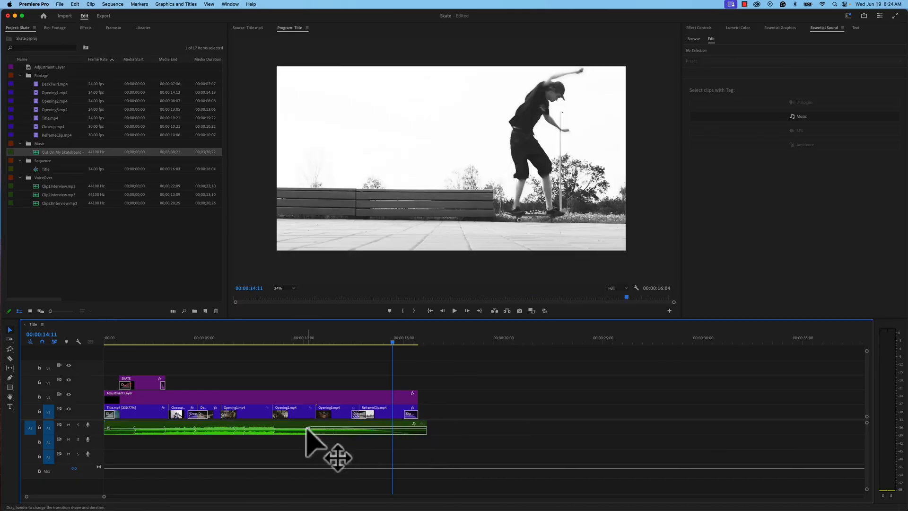
left_click_drag(306, 428, 367, 428)
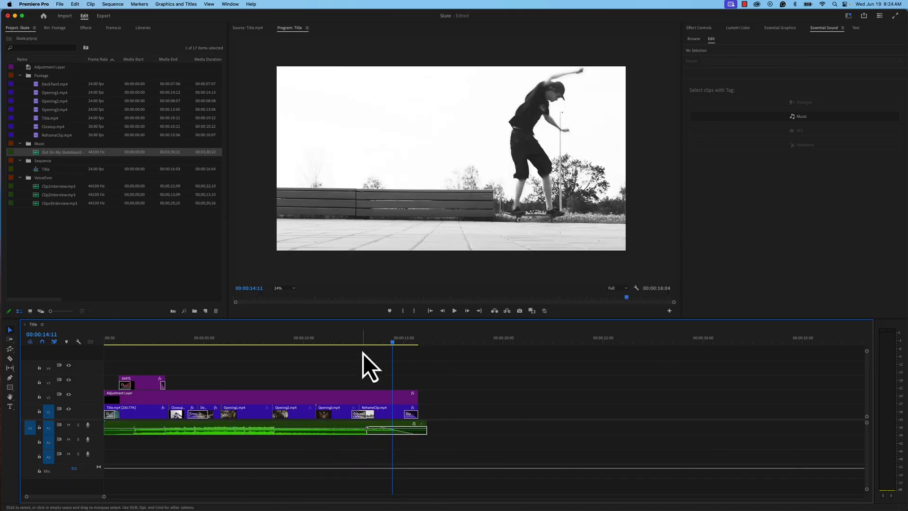
Play back the last few seconds of the sequence to hear the music's fade-out.
left_click(354, 339)
key("space")
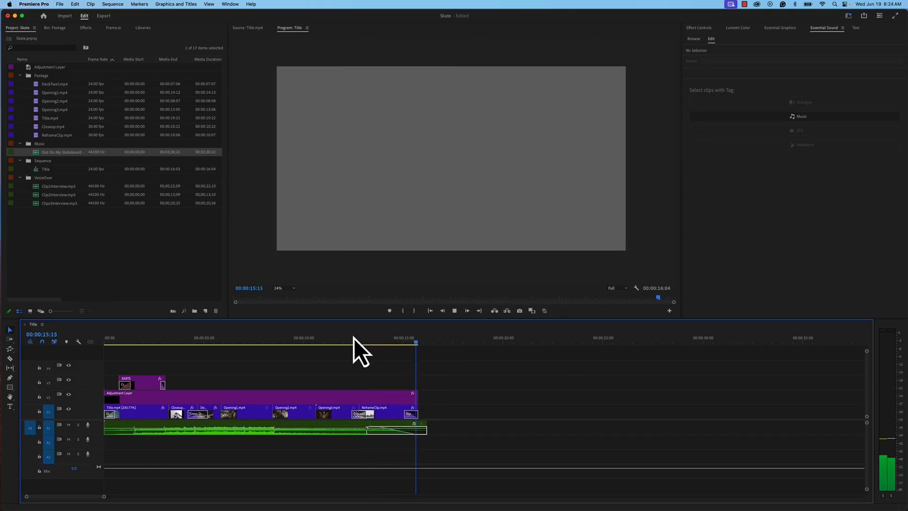
key("space")
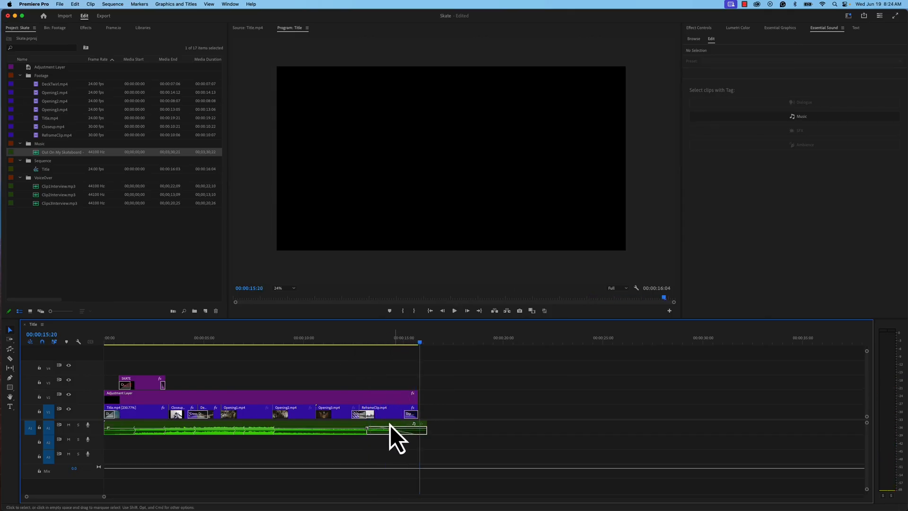
Auto-match the loudness of the music clip and play back the sequence from about 6 seconds.
left_click(339, 427)
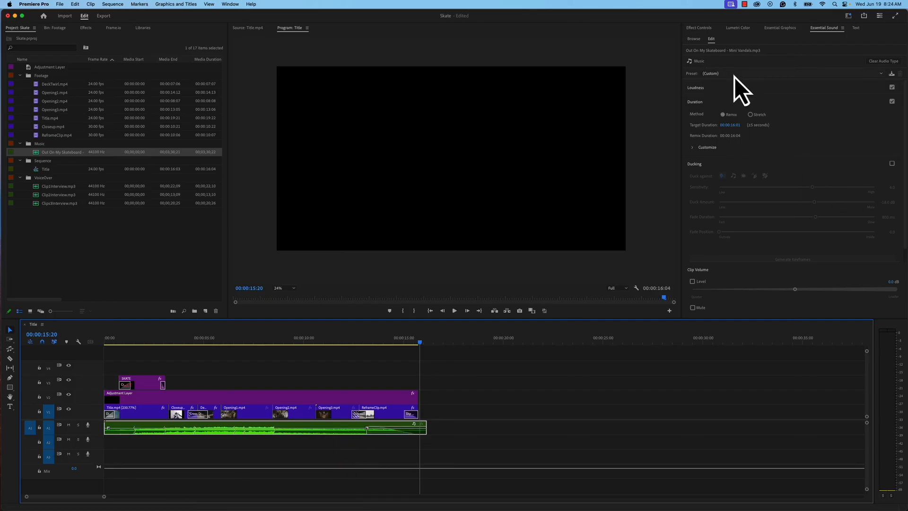
left_click(702, 91)
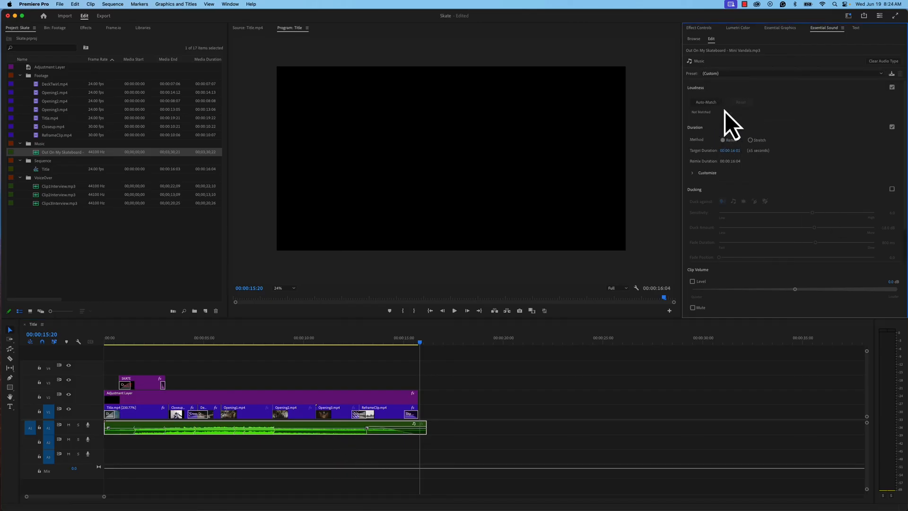
left_click(712, 106)
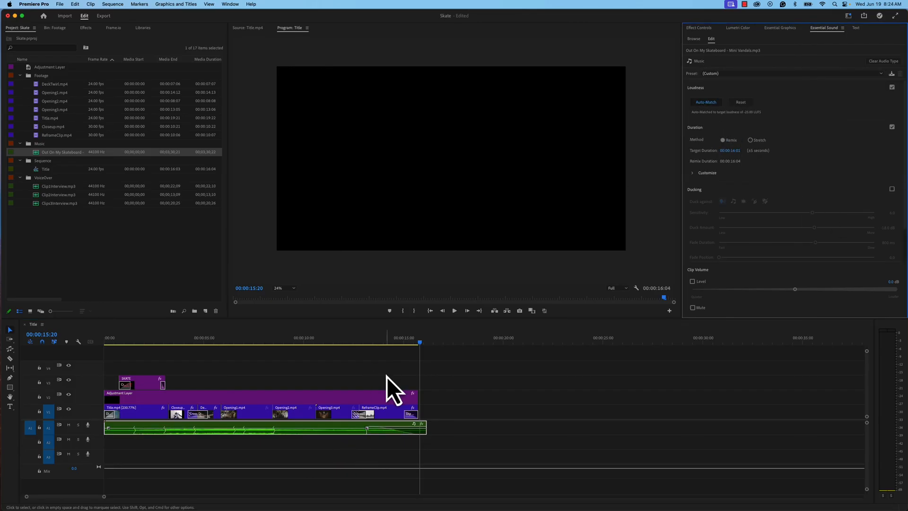
left_click(217, 341)
key("space")
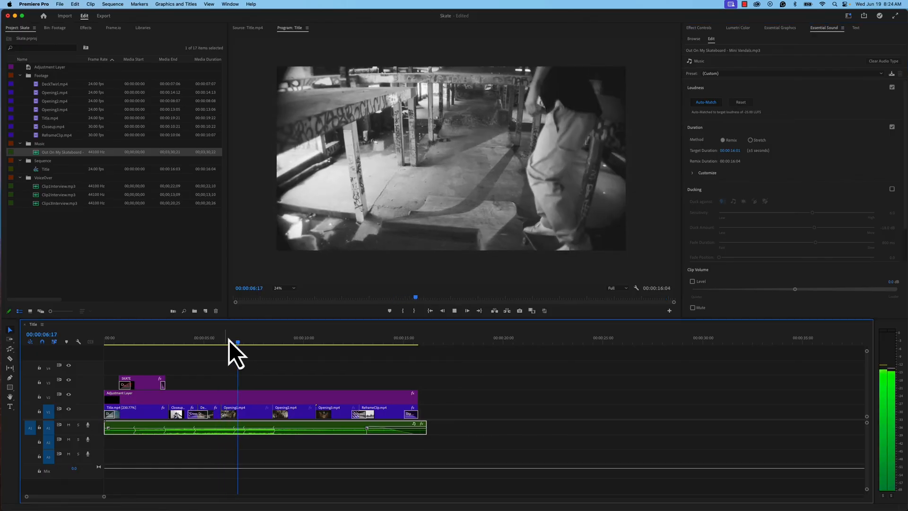
key("space")
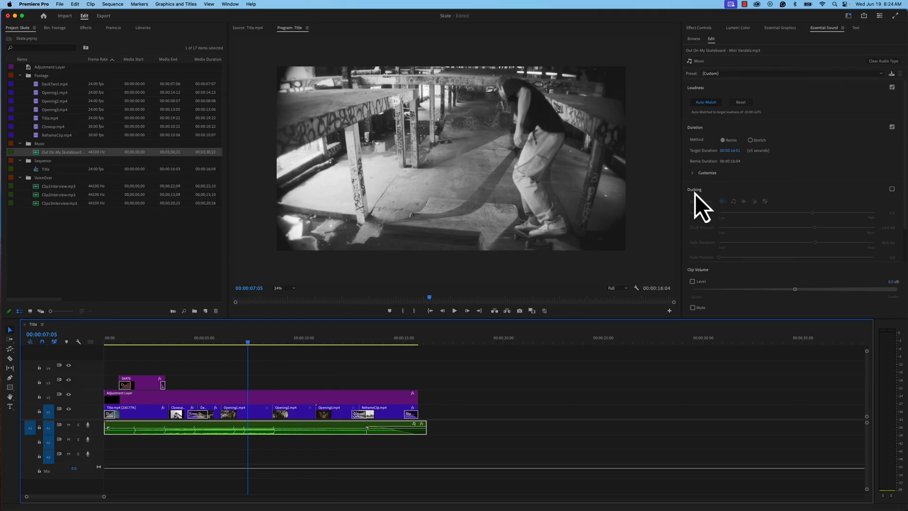
Open and listen to each of the three interview recordings in the VoiceOver bin.
left_click(64, 189)
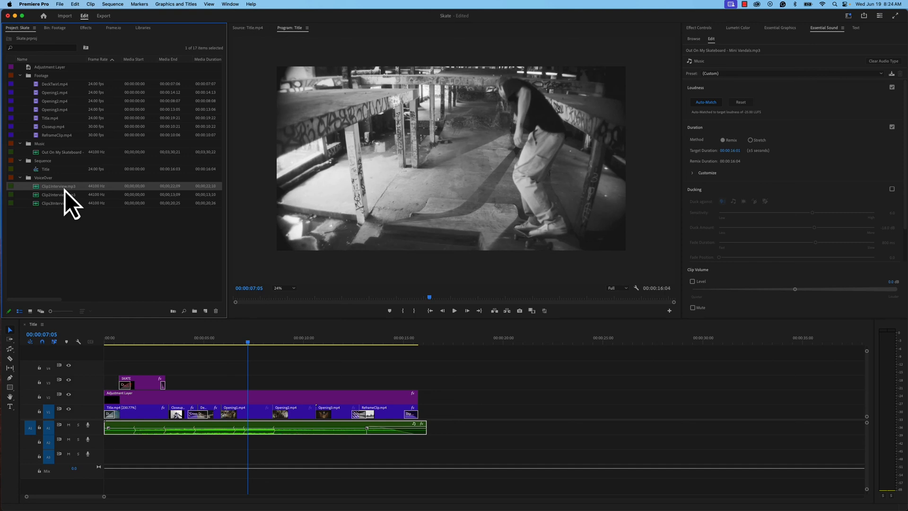
double_click(41, 190)
key("space")
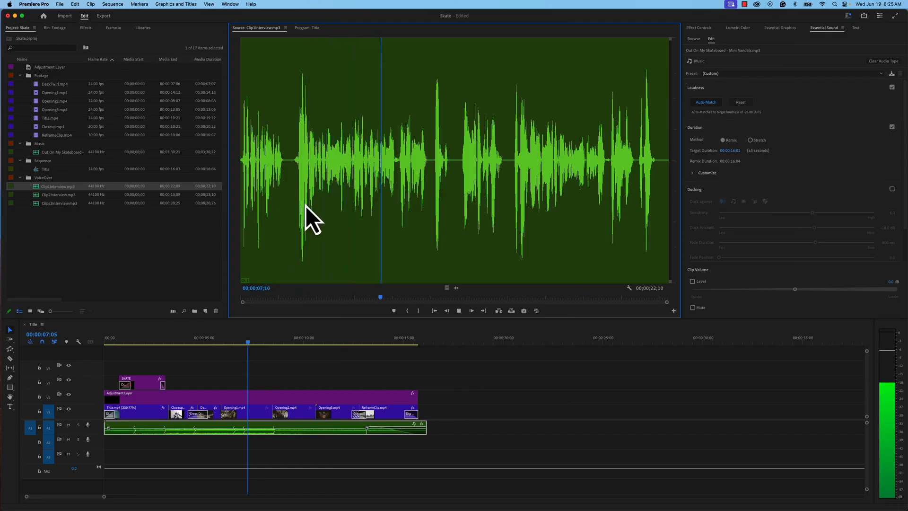
double_click(36, 199)
key("space")
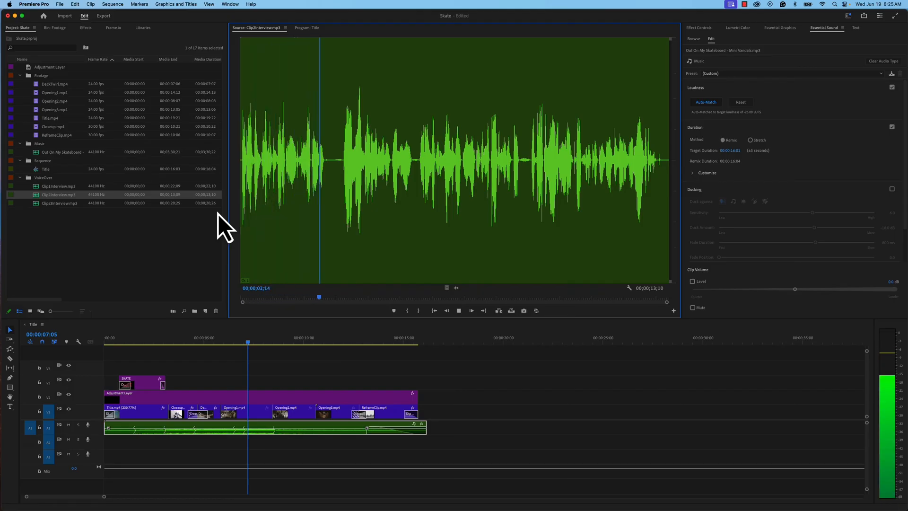
double_click(36, 207)
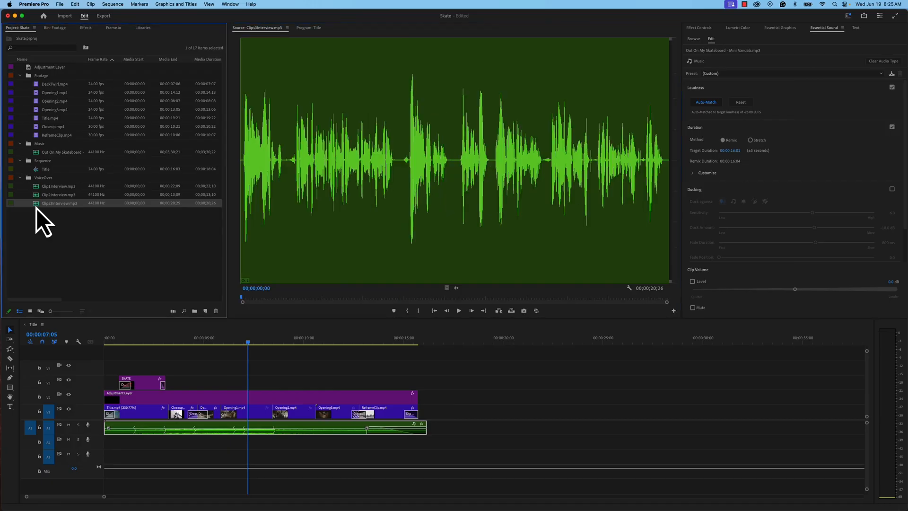
key("space")
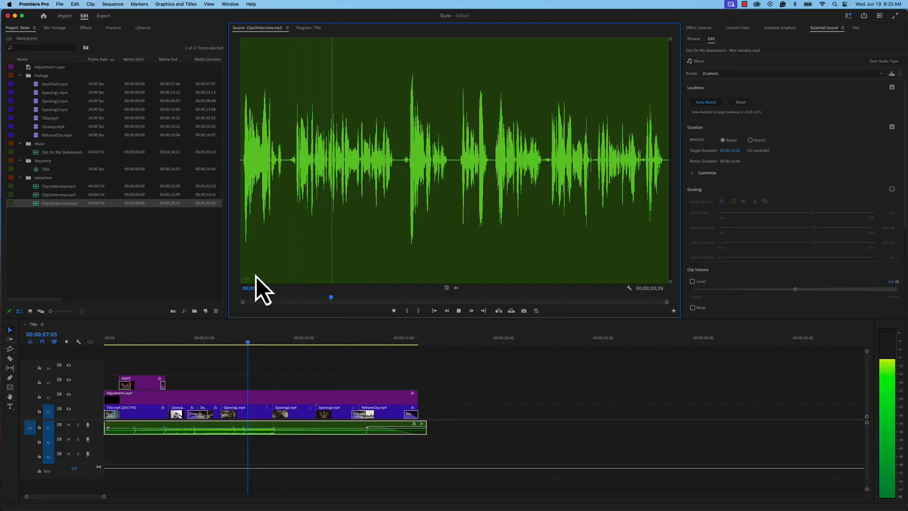
Place the third interview recording on audio track 2 below the music, starting at about 2.8 seconds.
key("space")
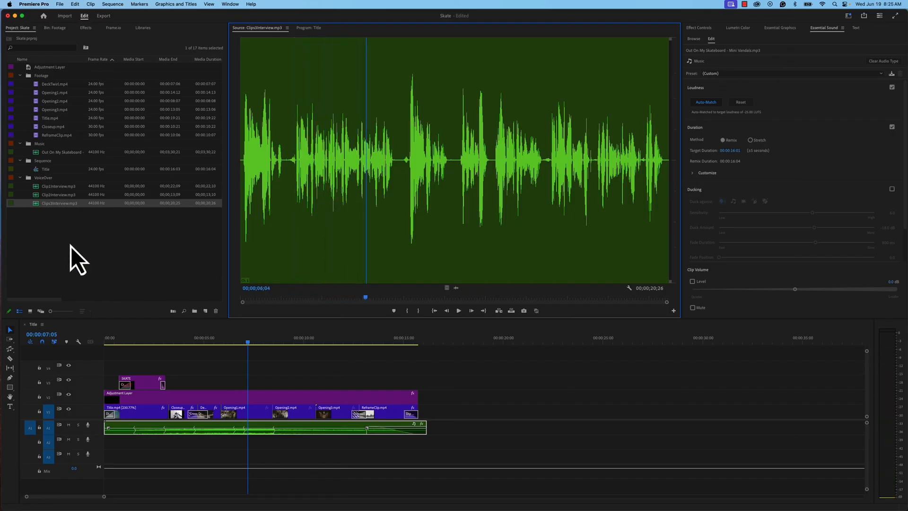
left_click_drag(46, 206, 120, 438)
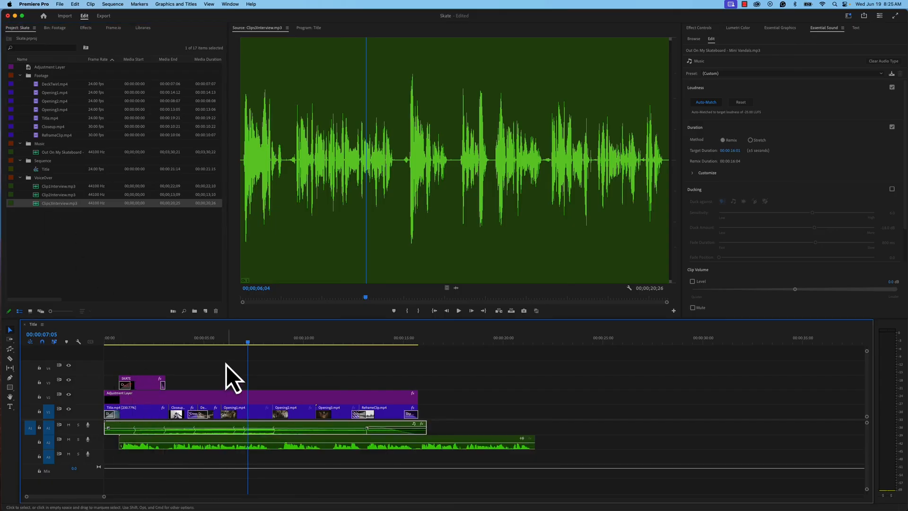
left_click(203, 341)
left_click_drag(192, 344, 122, 348)
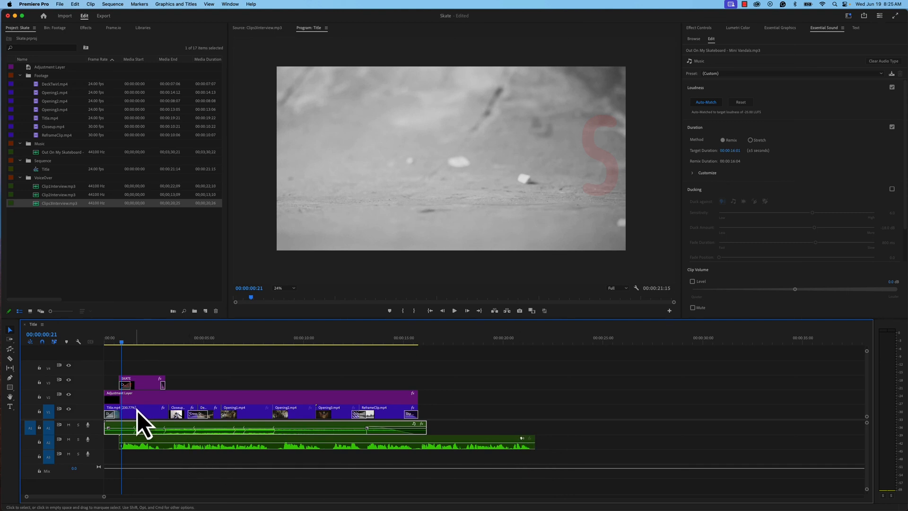
mouse_move(138, 411)
left_click_drag(155, 444, 198, 443)
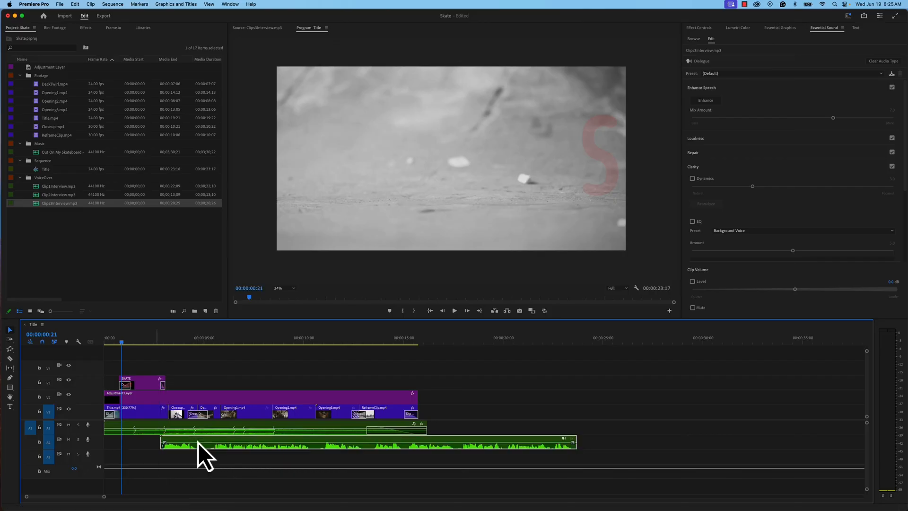
Play back the sequence with the interview clip and trim the clip's end to just after 00:00:10:15.
key("space")
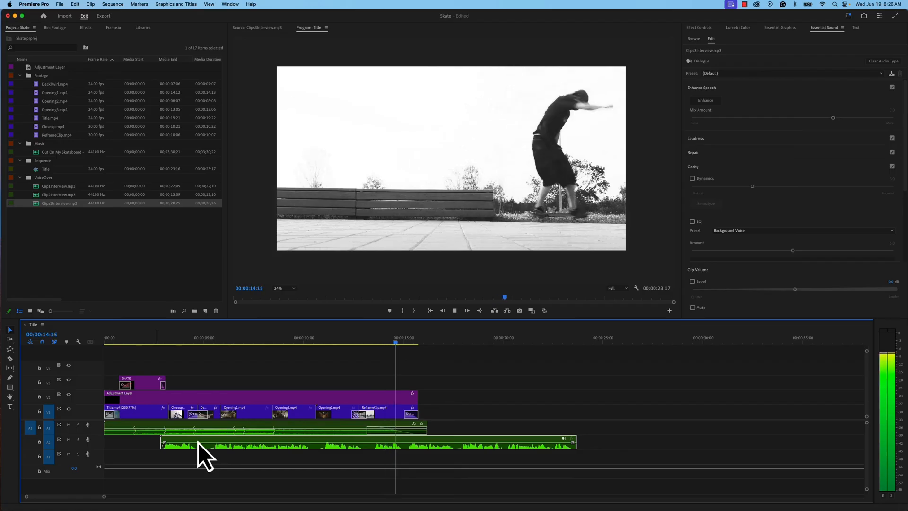
key("space")
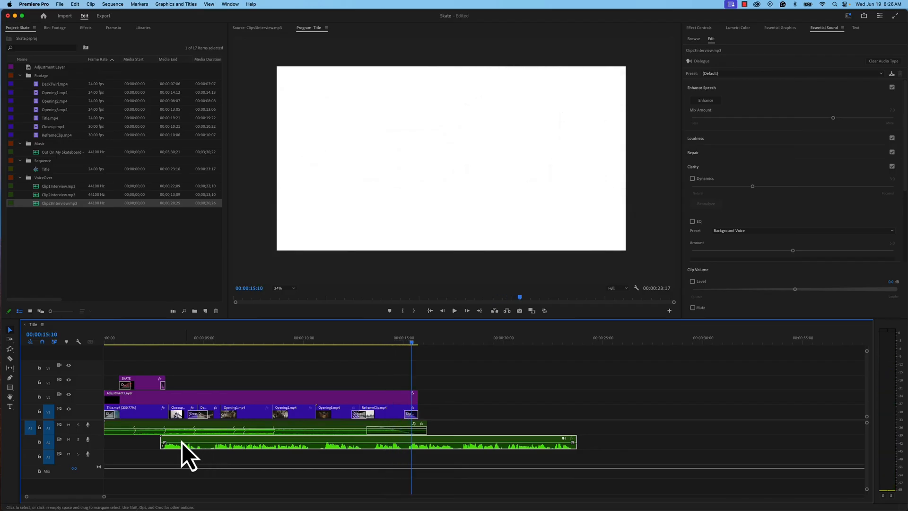
left_click(315, 339)
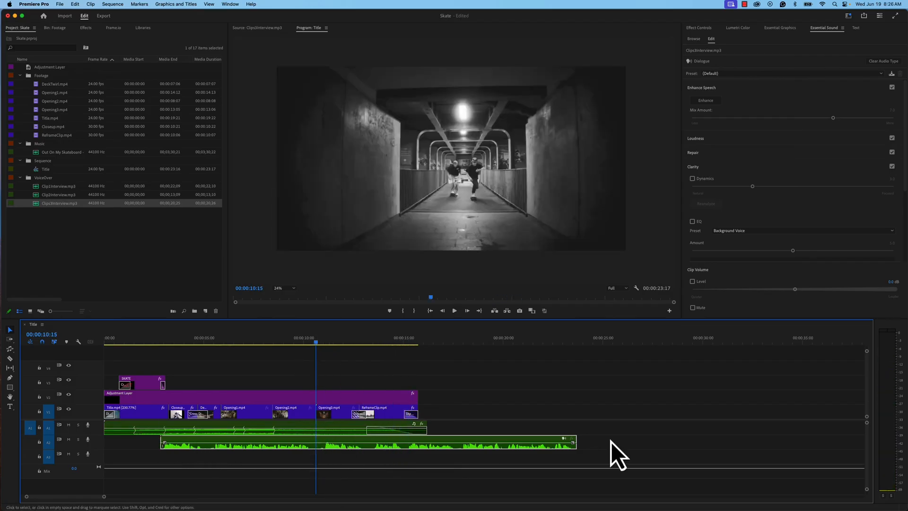
left_click_drag(576, 442, 318, 444)
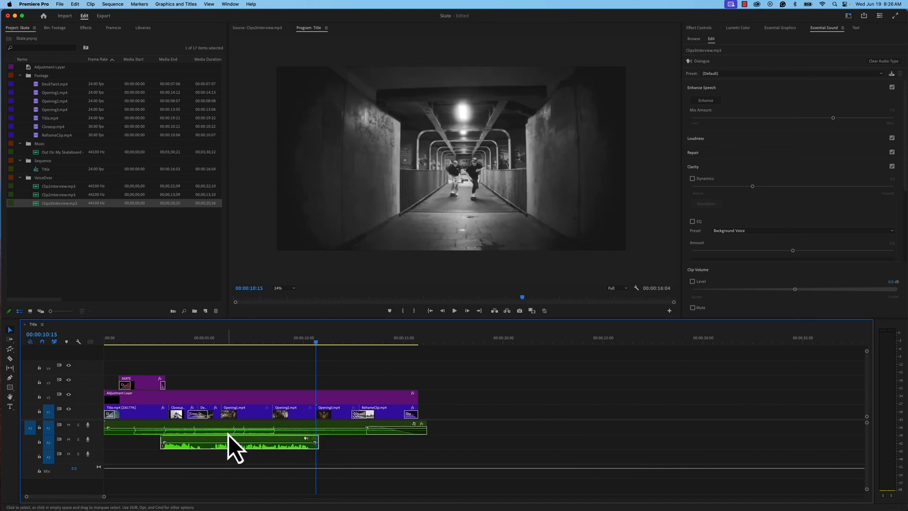
Try starting the interview clip slightly earlier, play it back, and return the clip to its former position.
left_click_drag(245, 442, 236, 439)
left_click(154, 342)
key("space")
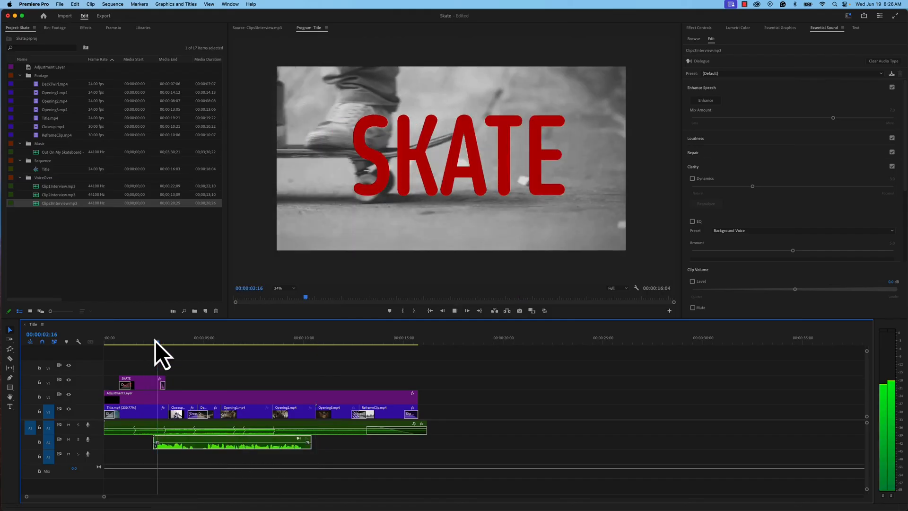
key("space")
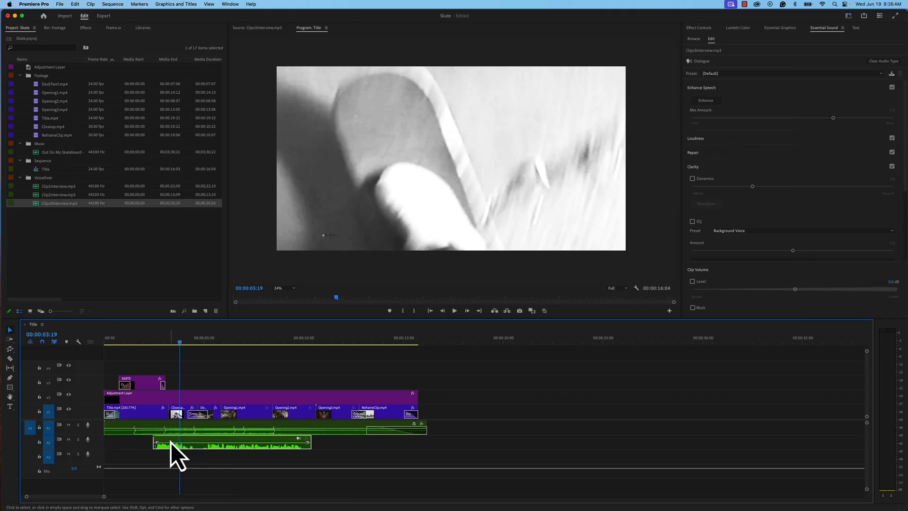
left_click_drag(171, 442, 179, 443)
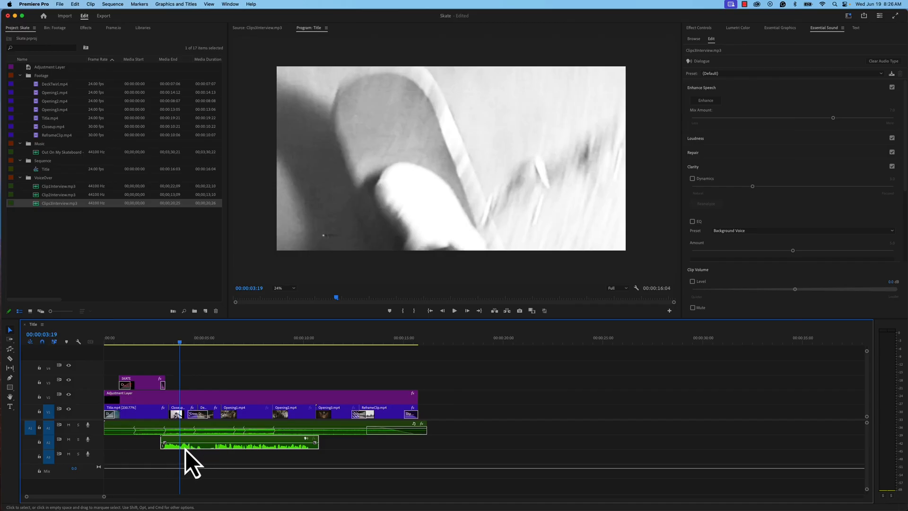
Turn on ducking against dialogue for the music clip and generate the ducking keyframes.
left_click(235, 427)
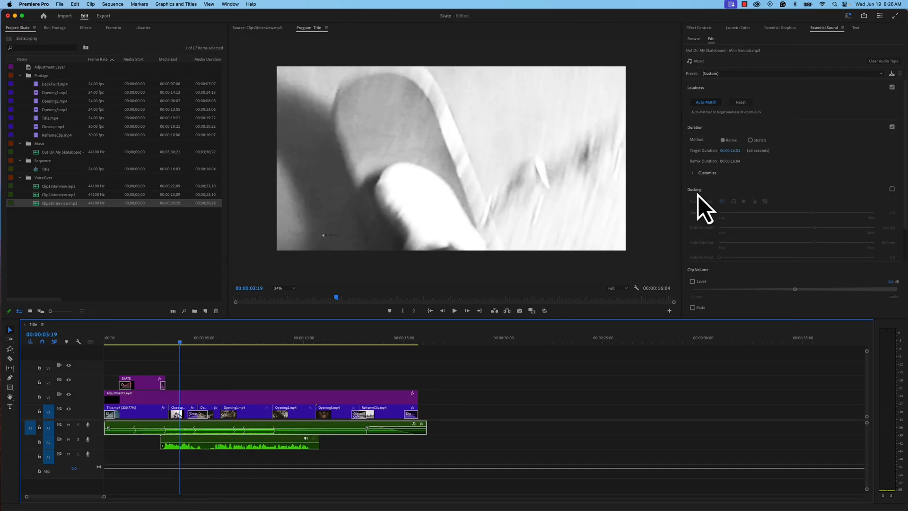
left_click(892, 189)
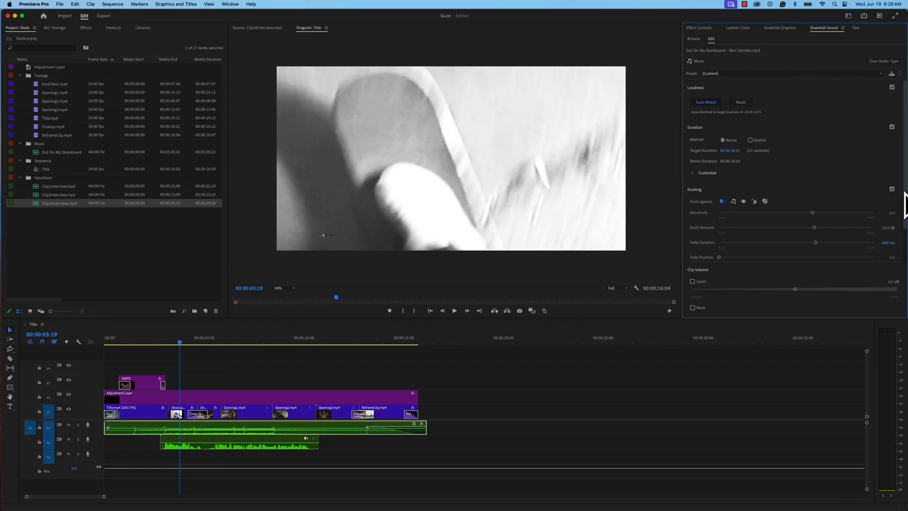
scroll(904, 208, "down", 2)
scroll(904, 218, "down", 1)
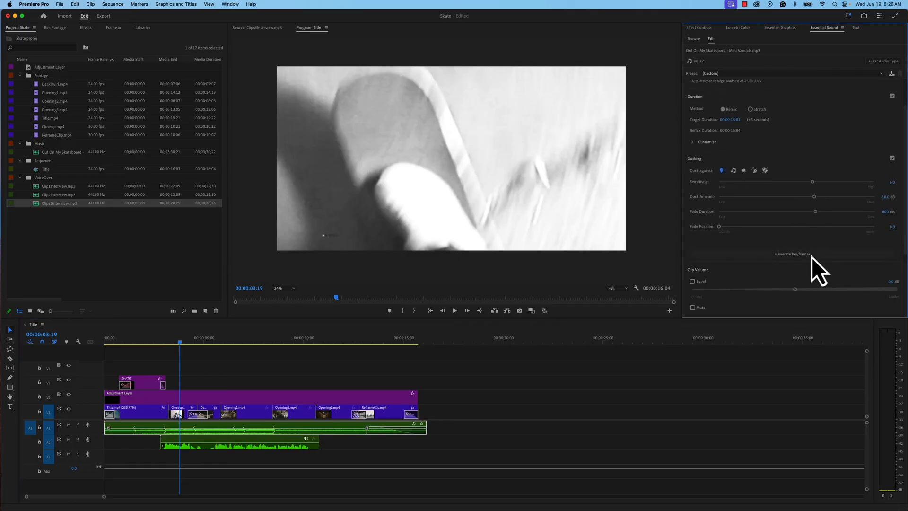
left_click(791, 255)
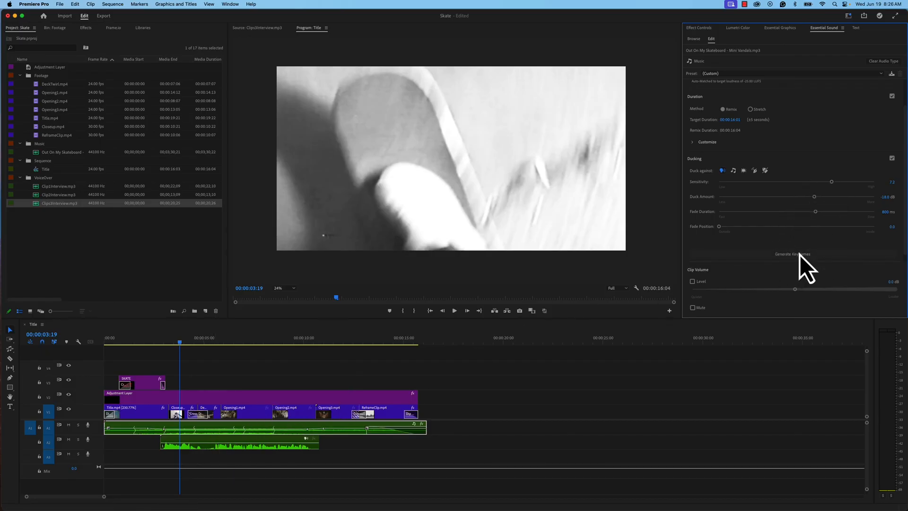
Regenerate the music's ducking keyframes with sensitivity at about 7, set the duck amount to about -12 dB, and play back the mix.
left_click(799, 255)
left_click_drag(814, 197, 798, 197)
key("space")
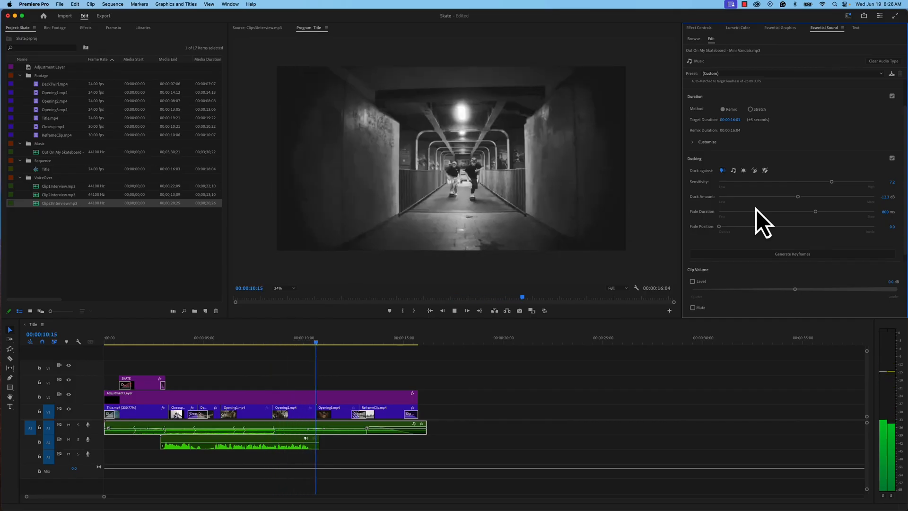
key("space")
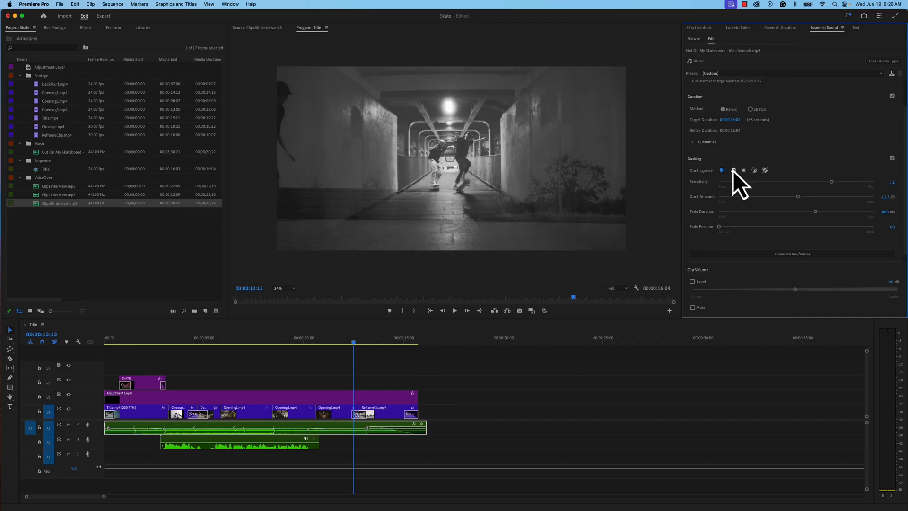
Try Enhance Speech on the interview clip and play it back from 00:00:04:08.
left_click(265, 443)
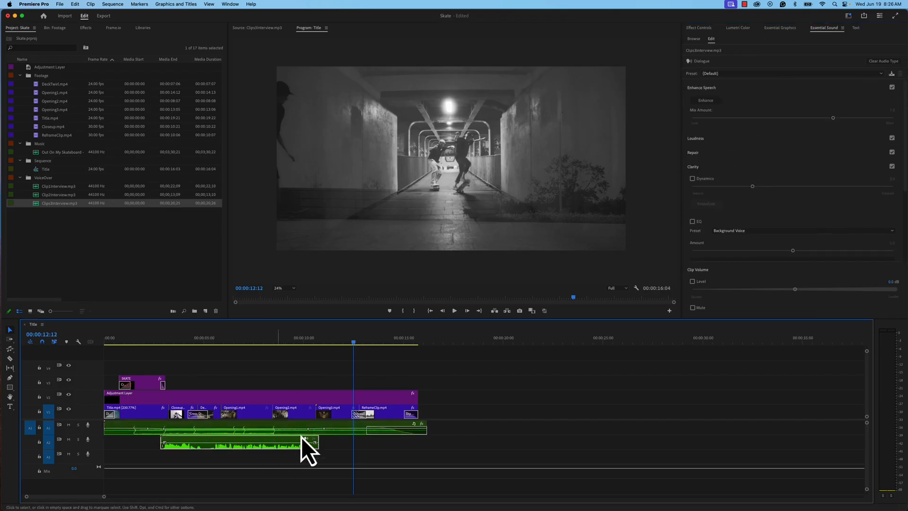
left_click(704, 101)
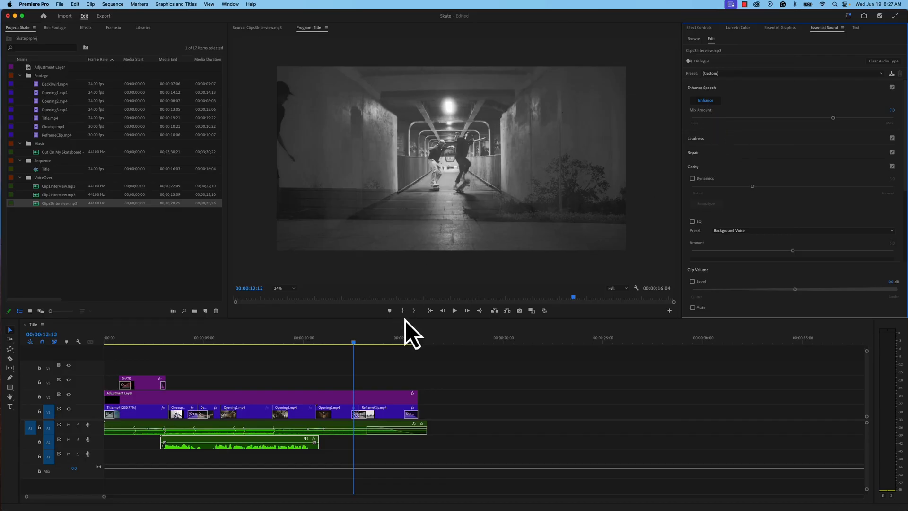
left_click(191, 340)
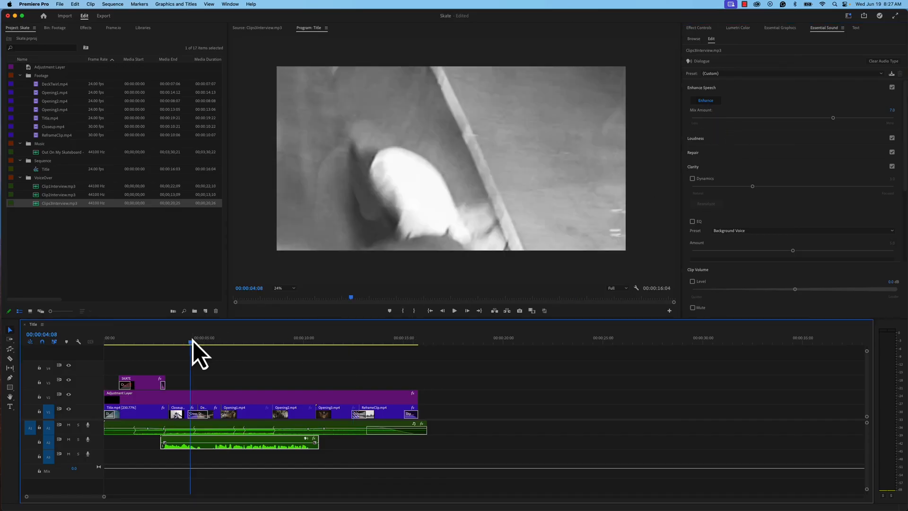
key("space")
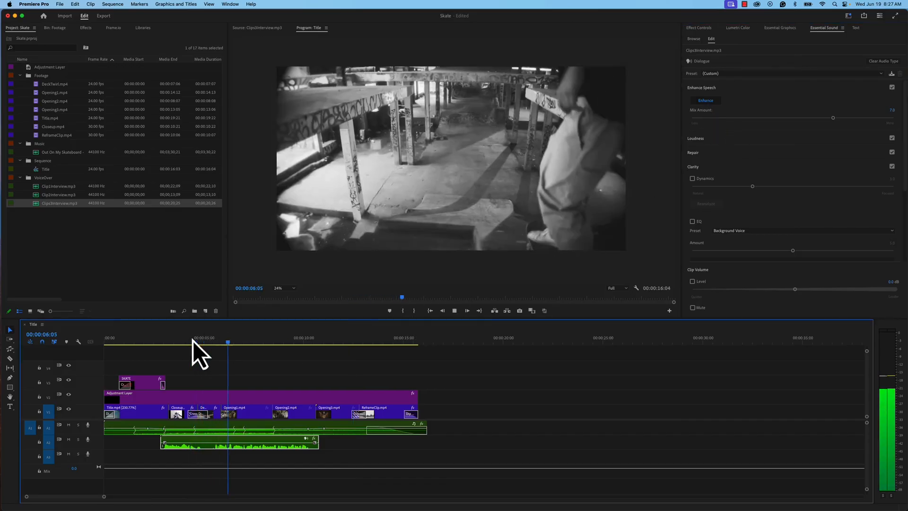
key("space")
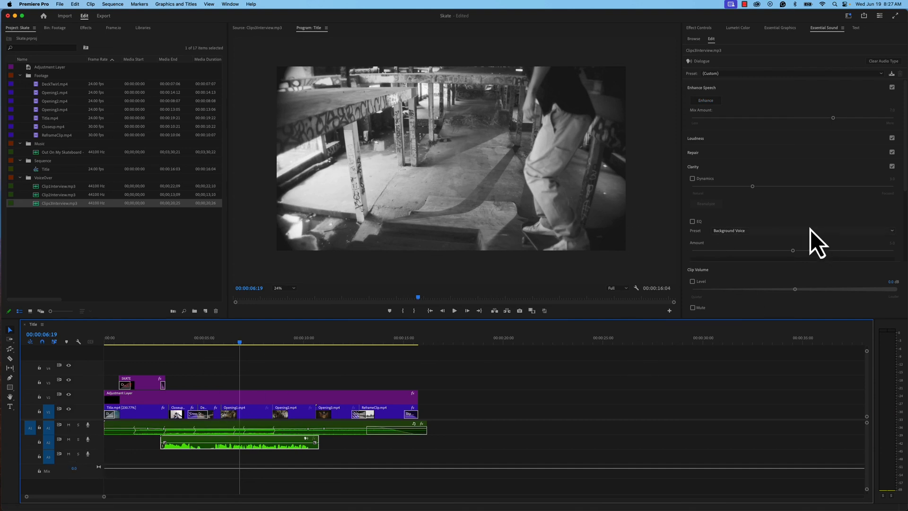
Auto-match the loudness of the interview clip and play back a short stretch.
left_click(706, 141)
left_click(713, 156)
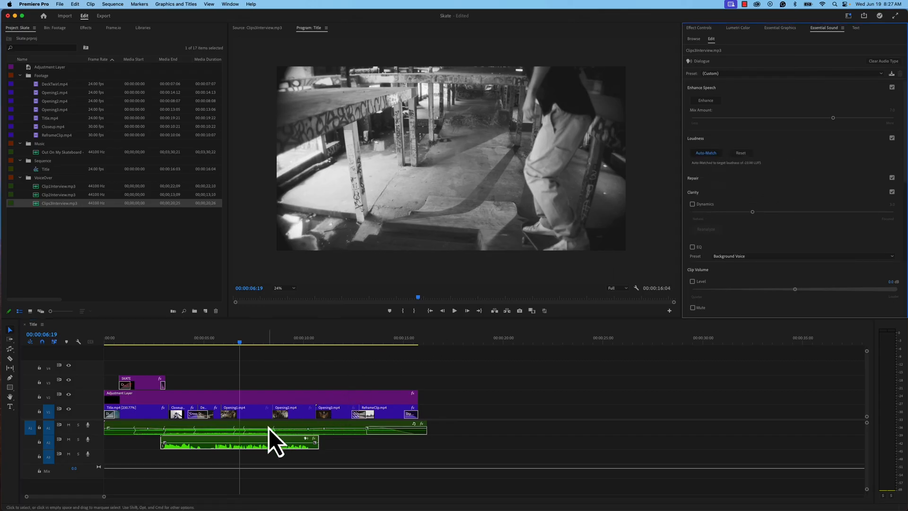
scroll(786, 242, "down", 2)
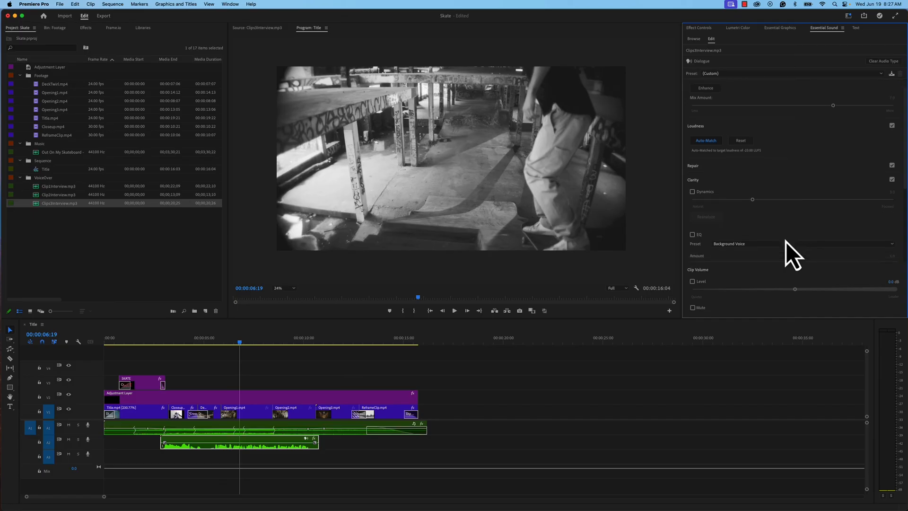
key("space")
Turn on EQ with the Podcast Voice preset for the interview clip and play it back from about 4.5 seconds.
left_click(693, 223)
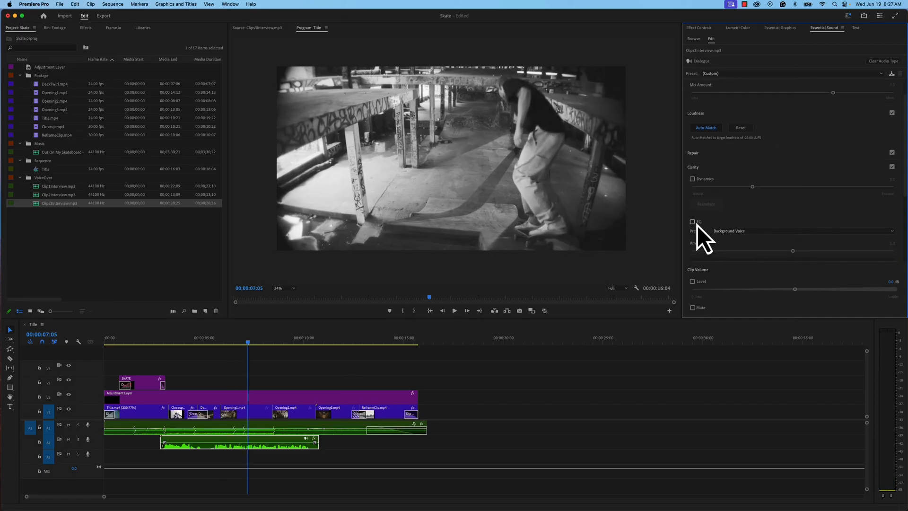
left_click(749, 231)
left_click(750, 286)
left_click(194, 343)
key("space")
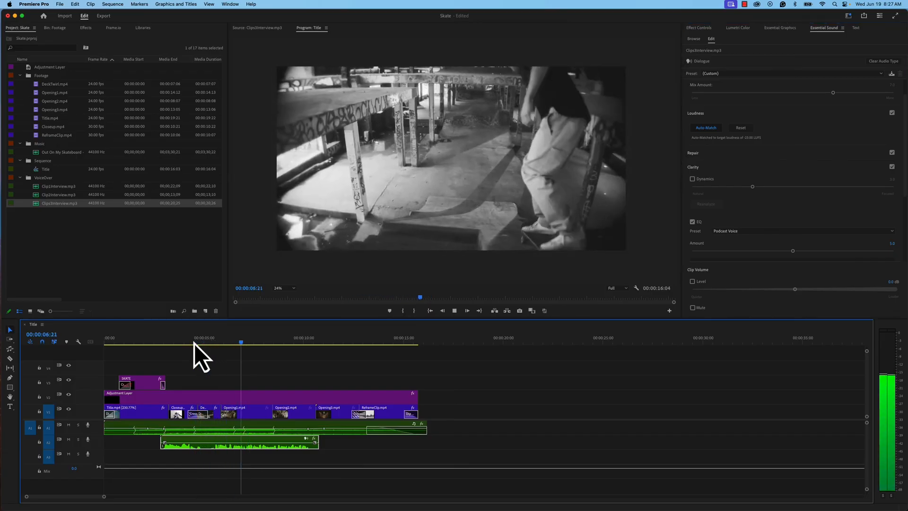
key("space")
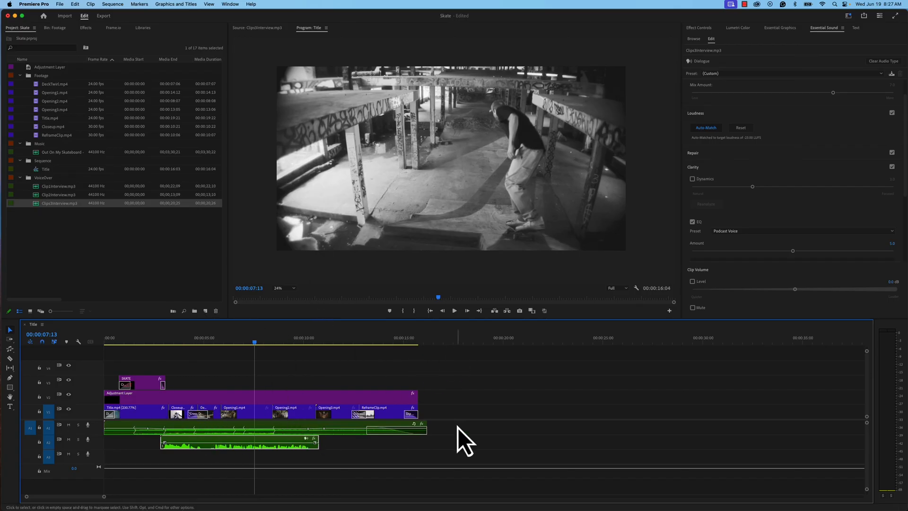
Add reverb with the Small Dry Room preset to the interview clip.
scroll(778, 249, "down", 3)
scroll(775, 247, "down", 2)
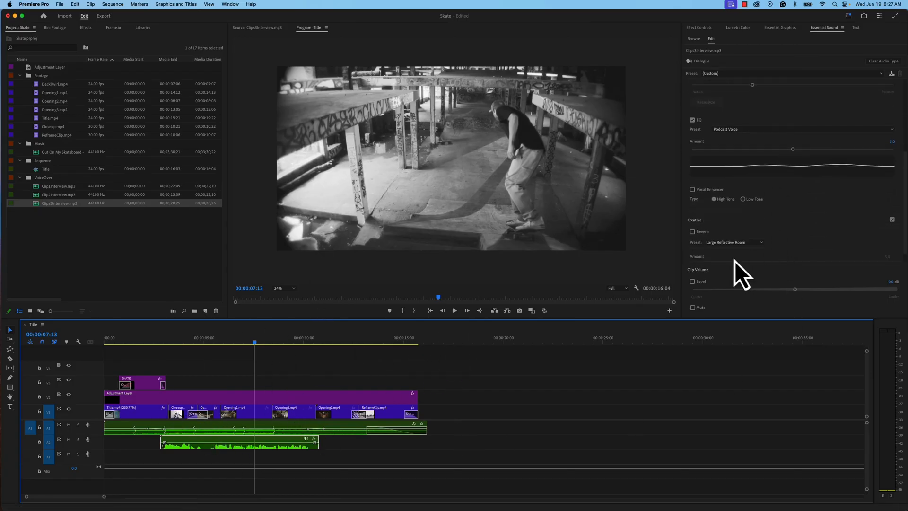
scroll(746, 248, "down", 1)
left_click(745, 246)
left_click(745, 244)
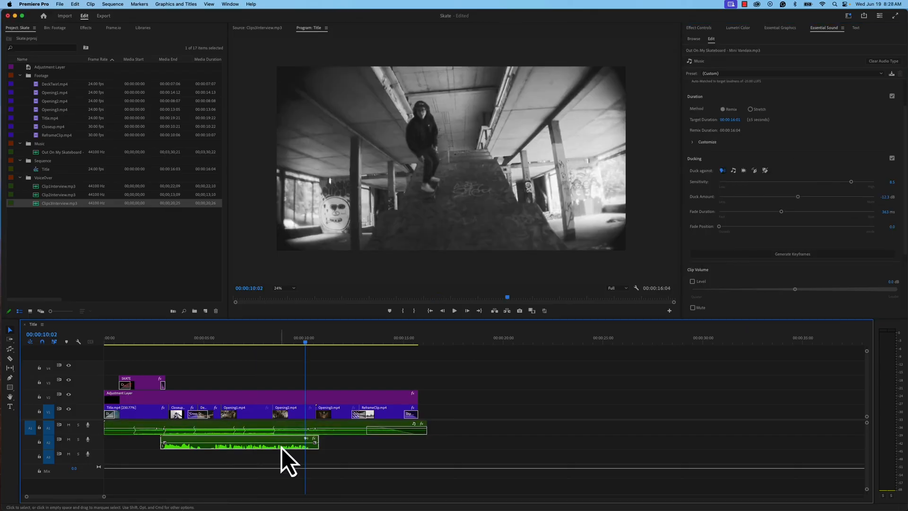
Raise the interview clip's volume level to about 6.5 dB and play it back from 00:00:04:12.
scroll(791, 225, "up", 5)
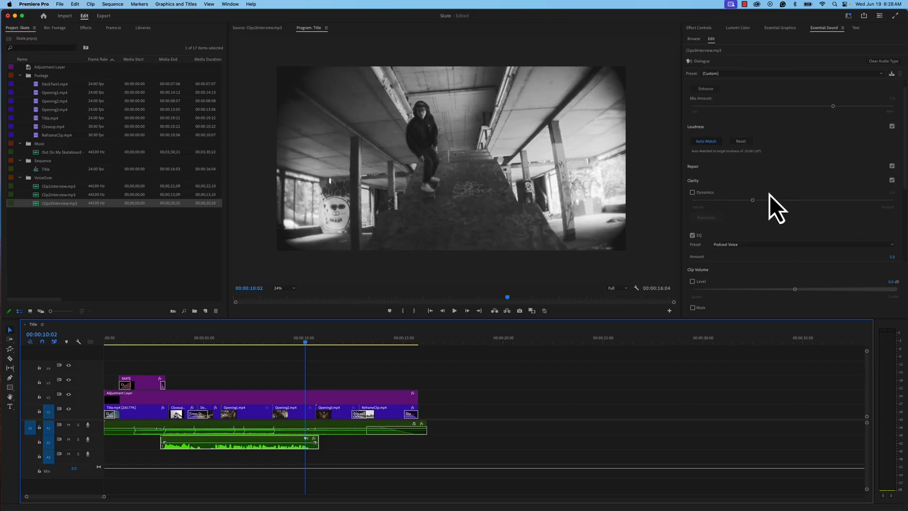
scroll(799, 239, "down", 5)
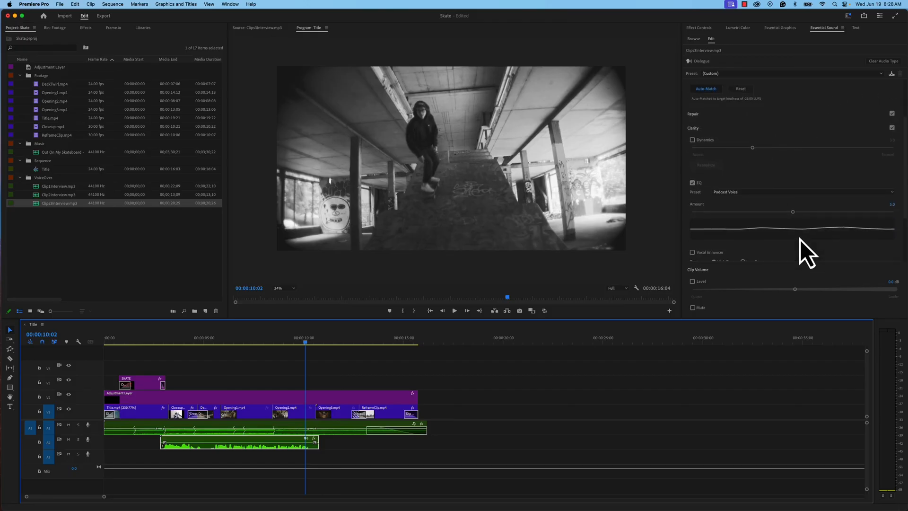
scroll(799, 238, "down", 1)
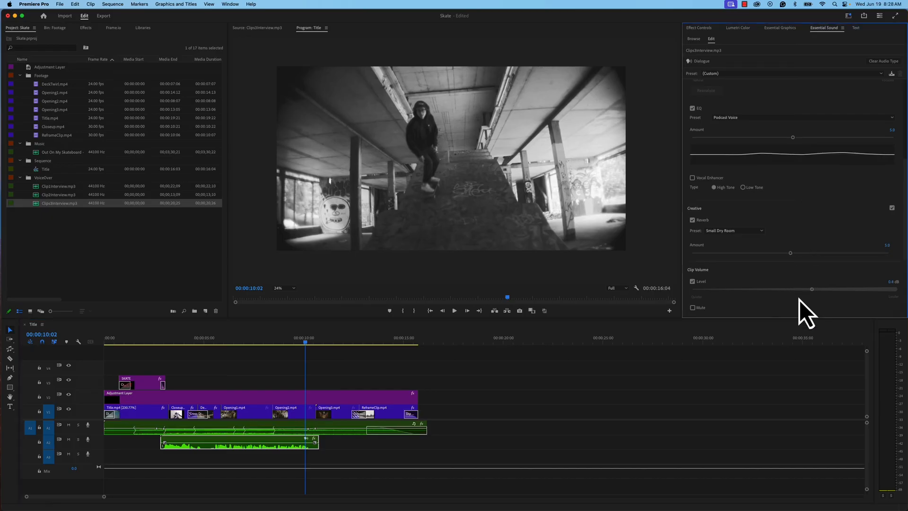
left_click(194, 340)
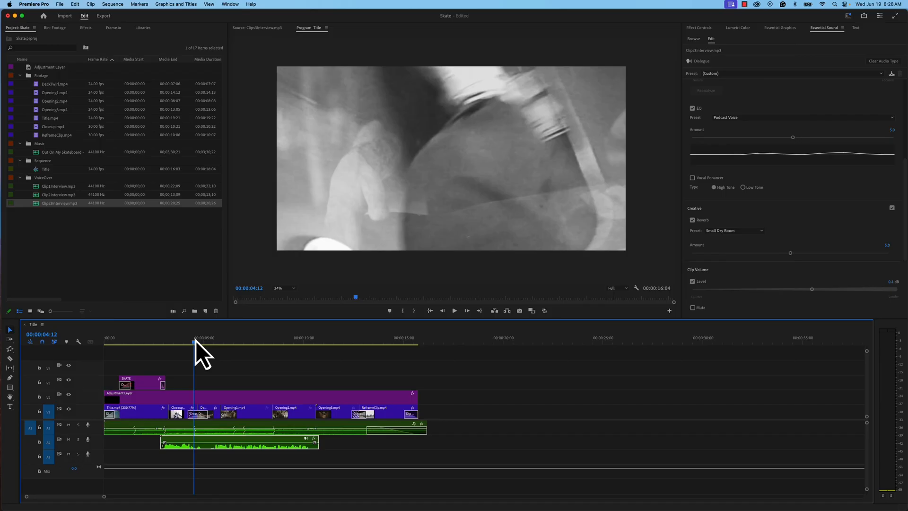
key("space")
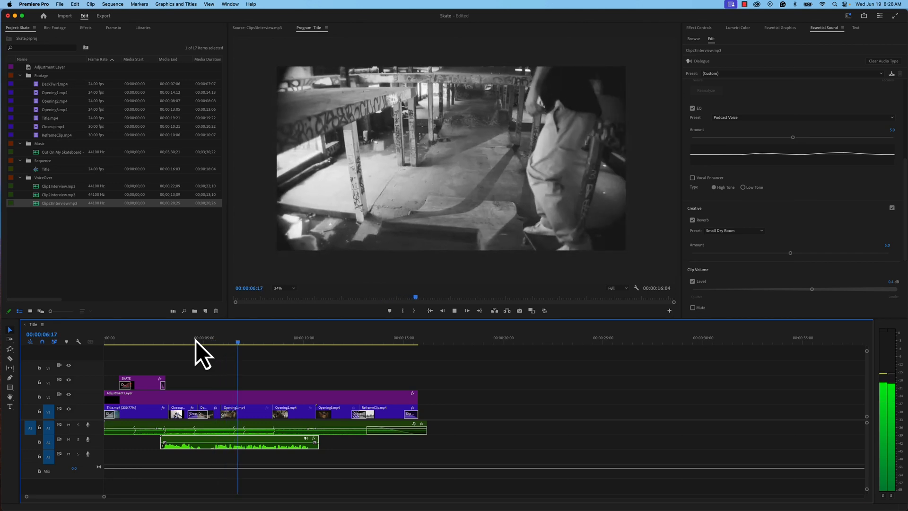
key("space")
Select the music clip and play back its ducking under the interview, replaying the mix from about 3 seconds.
left_click(217, 431)
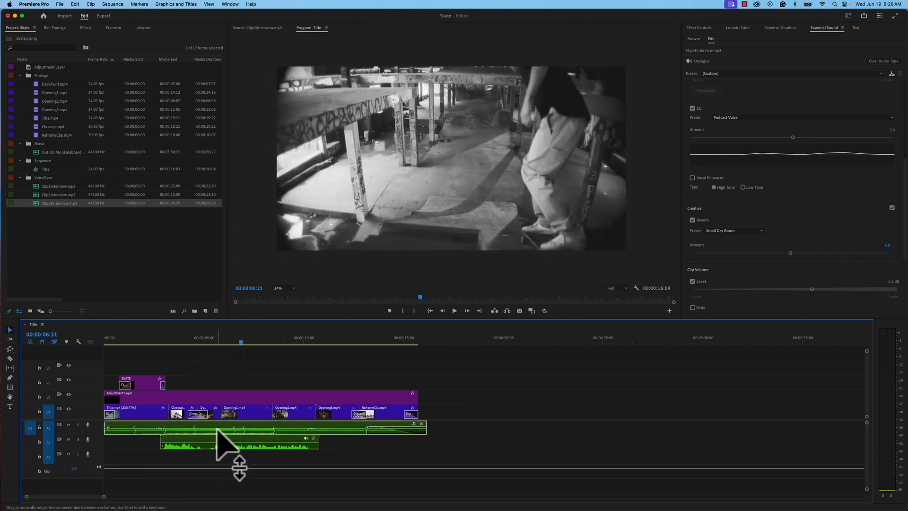
key("space")
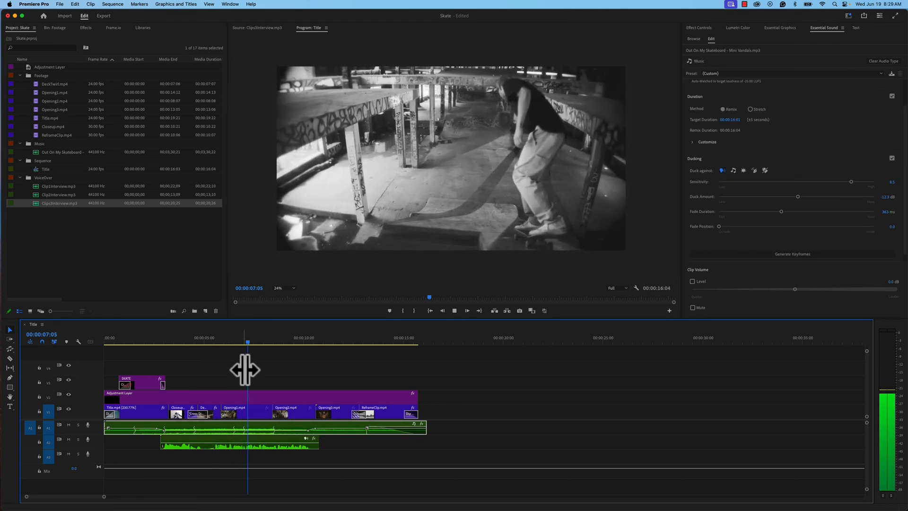
key("space")
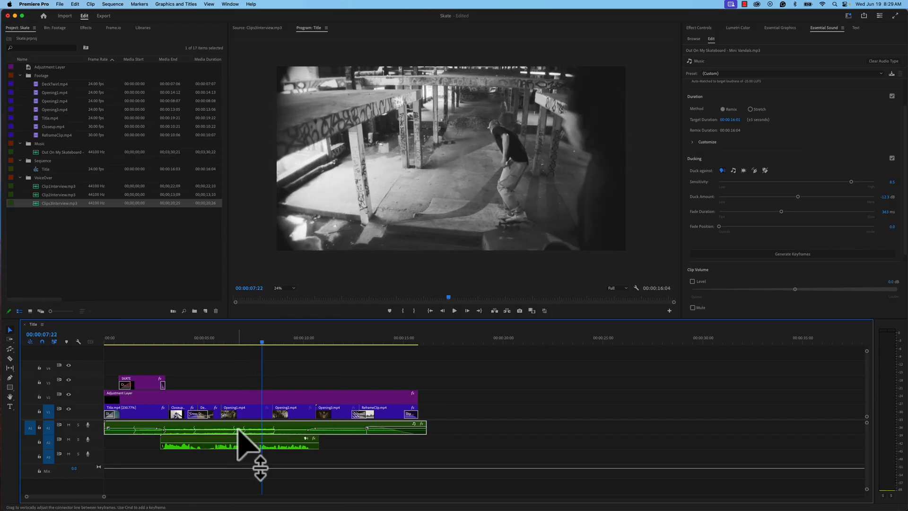
key("space")
key("space")
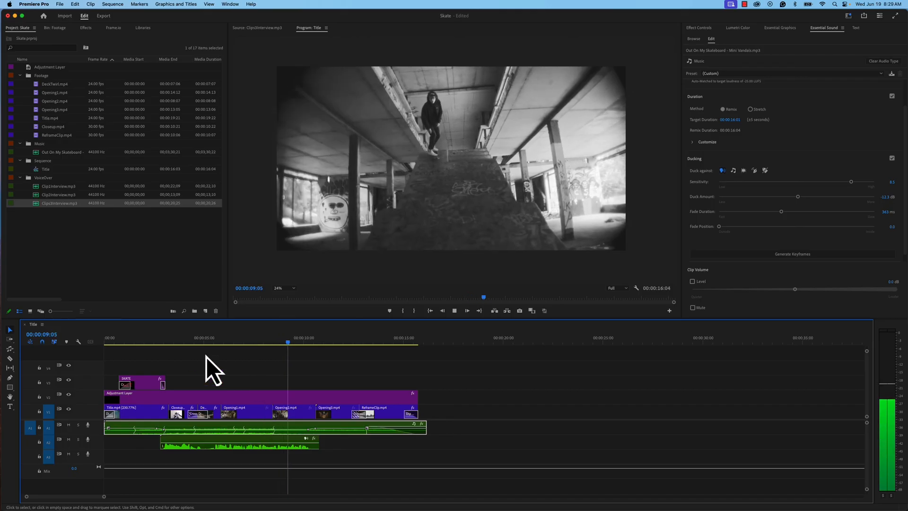
left_click(161, 343)
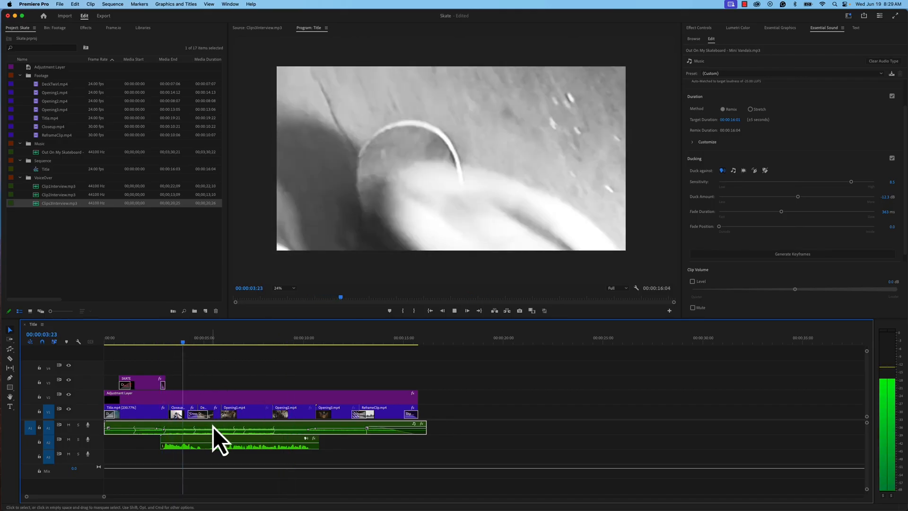
key("space")
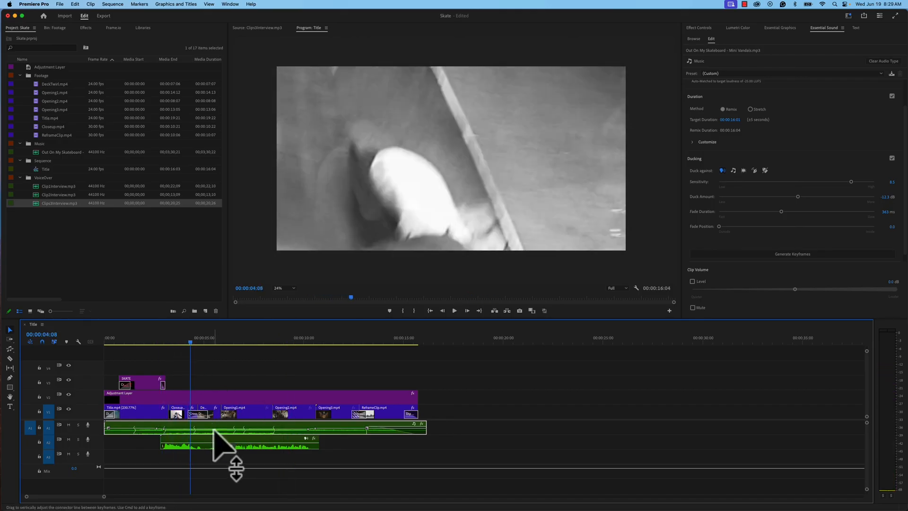
key("space")
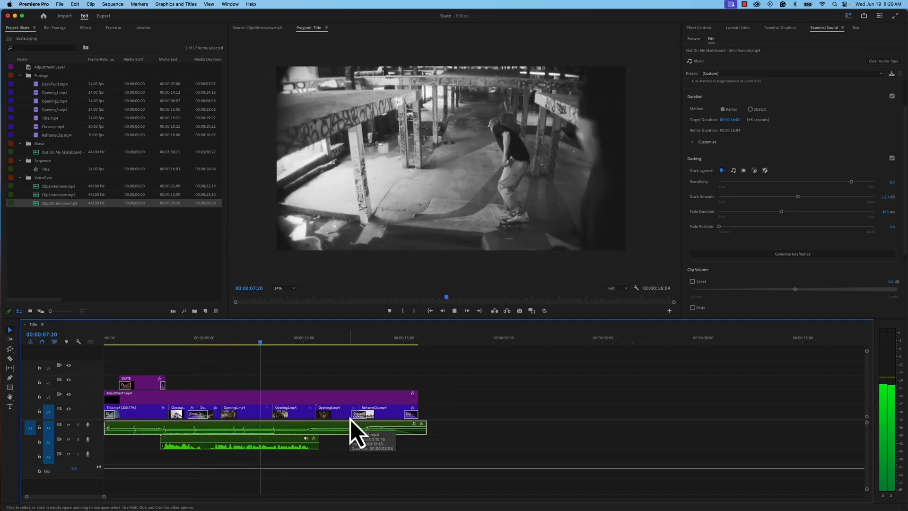
key("space")
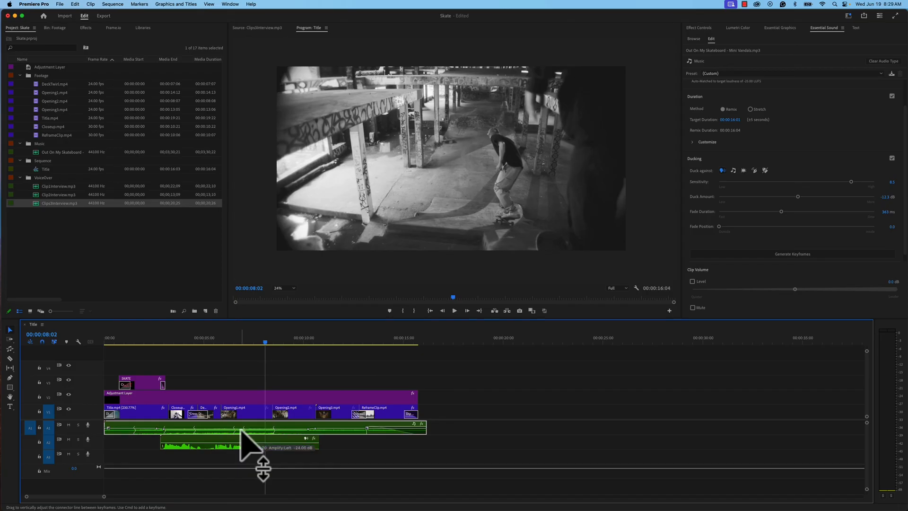
Return the playhead to the start and quick-export the Title sequence to the Desktop as an MP4 named Skate.
left_click(106, 339)
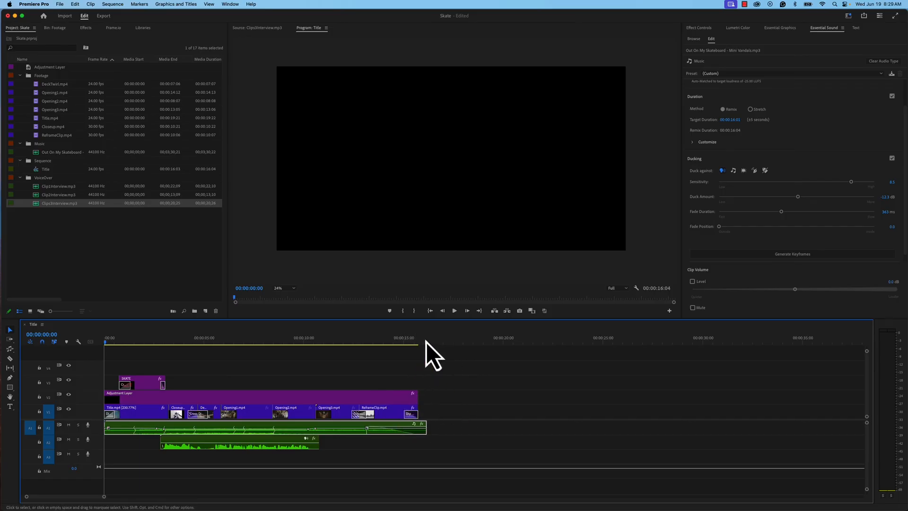
left_click(865, 18)
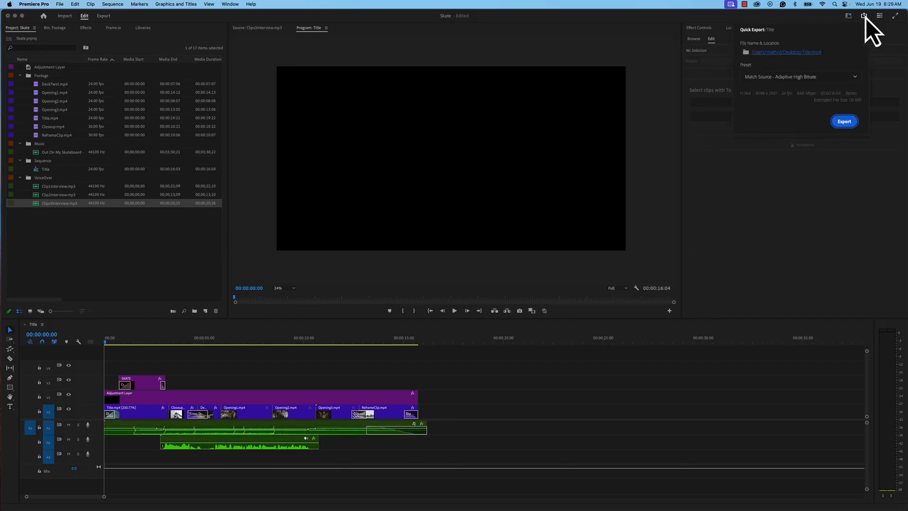
left_click(762, 53)
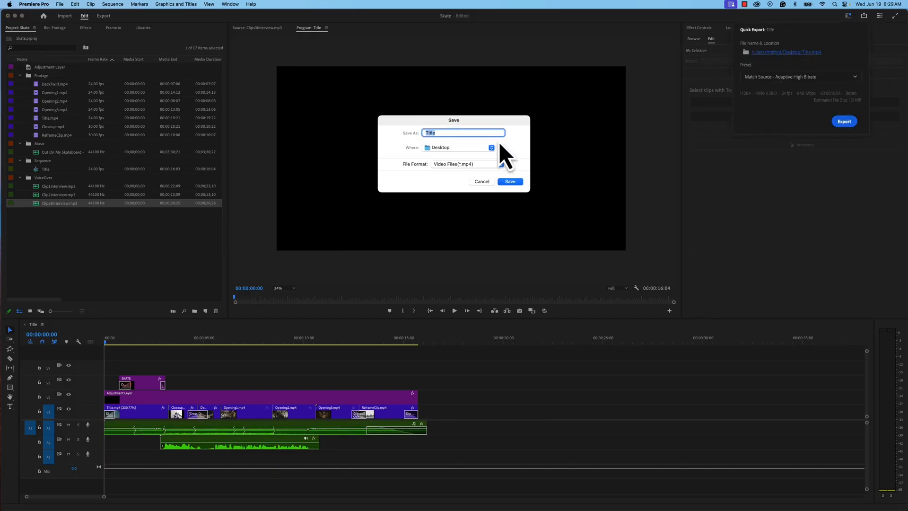
type("Skate")
left_click(509, 182)
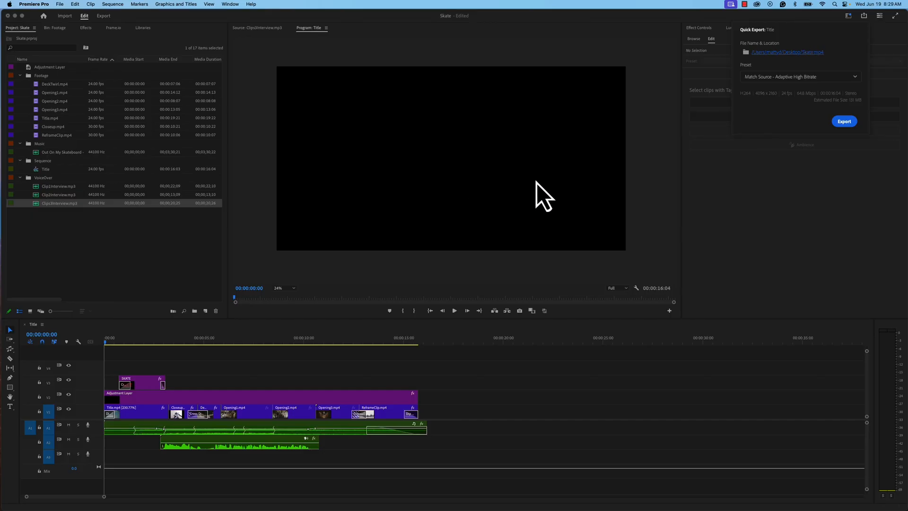
left_click(844, 122)
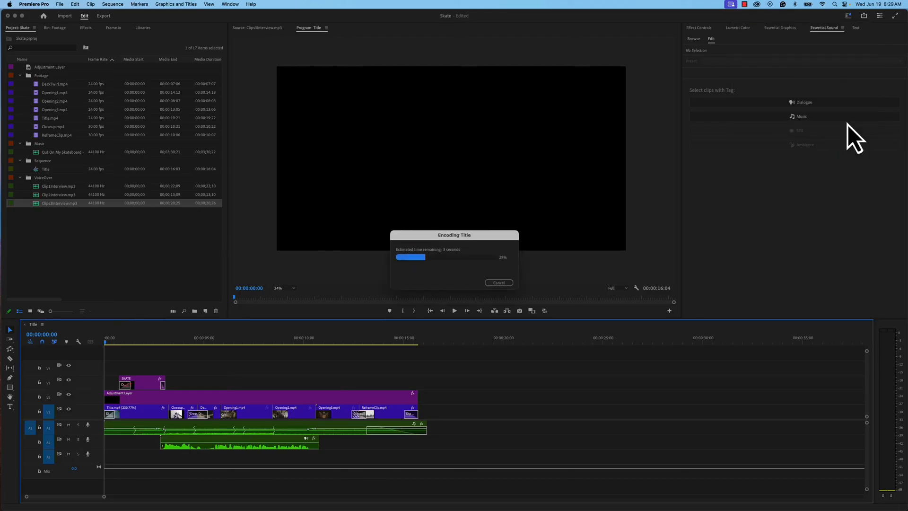